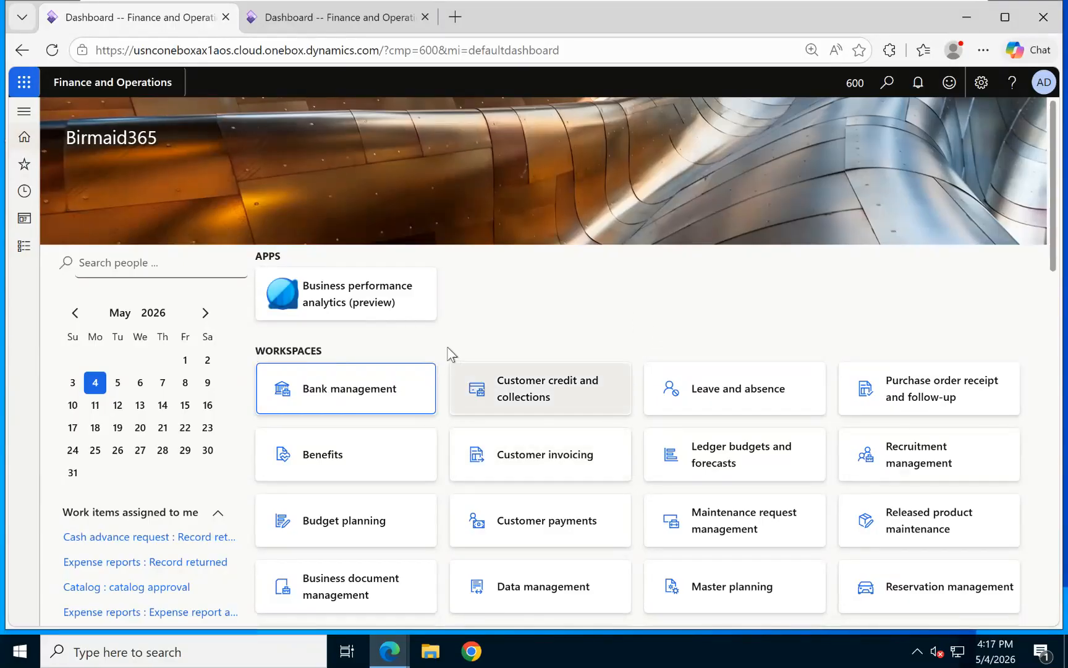
Open the General ledger module, collapse all groups, and expand Chart of accounts > Accounts.
{"action": "left_click", "coordinate": [23, 248]}
{"action": "left_click_drag", "start_coordinate": [180, 199], "coordinate": [180, 356]}
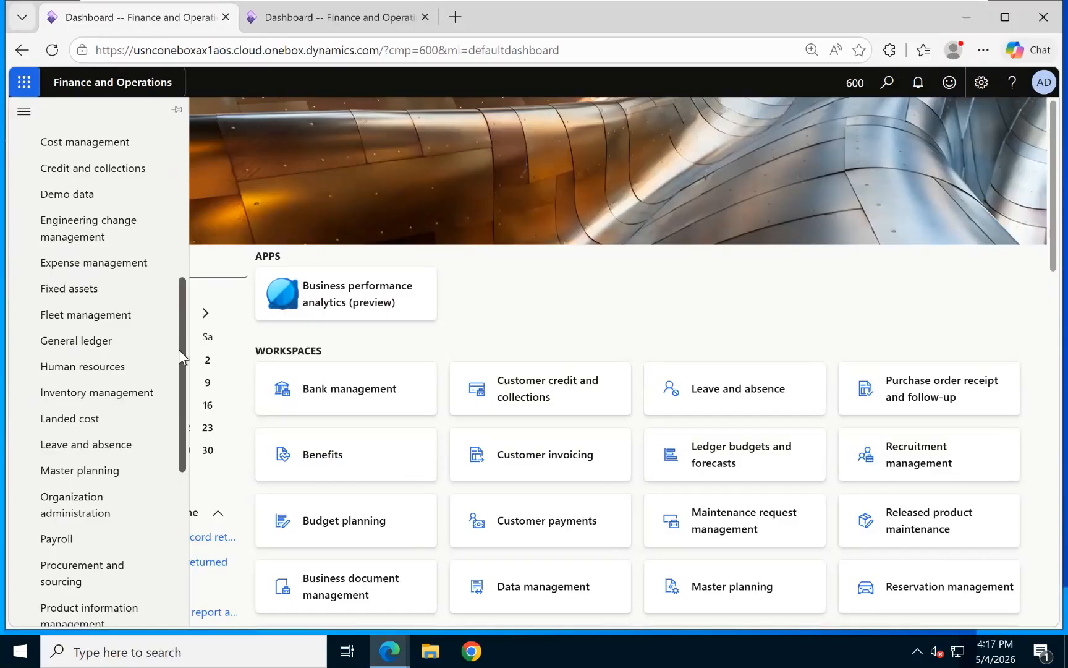
{"action": "left_click", "coordinate": [79, 350]}
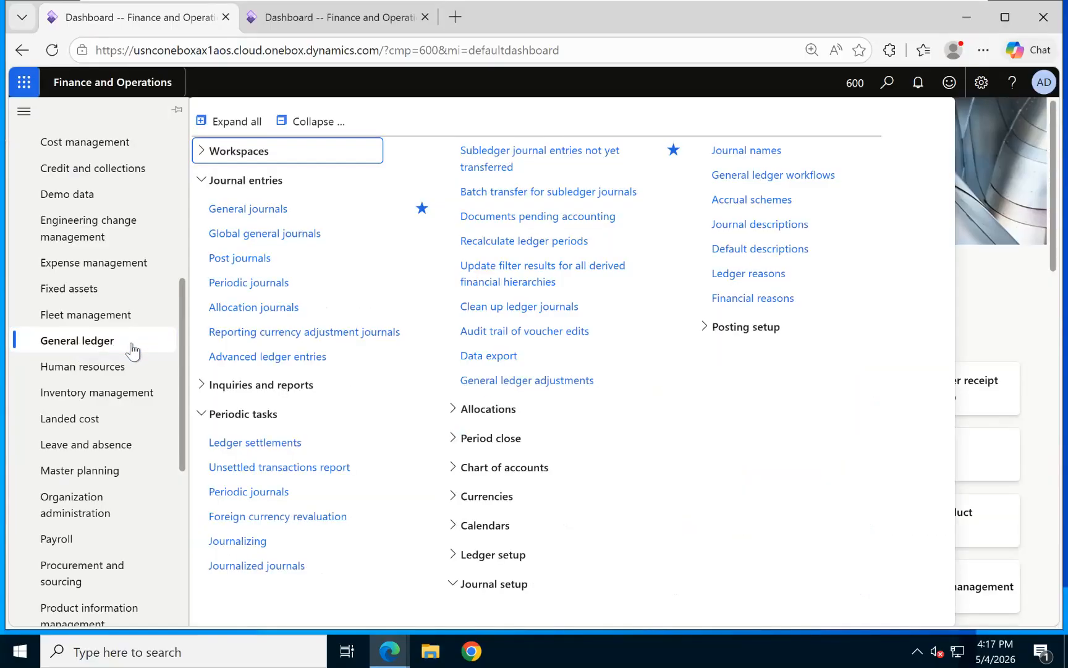
{"action": "left_click", "coordinate": [321, 124]}
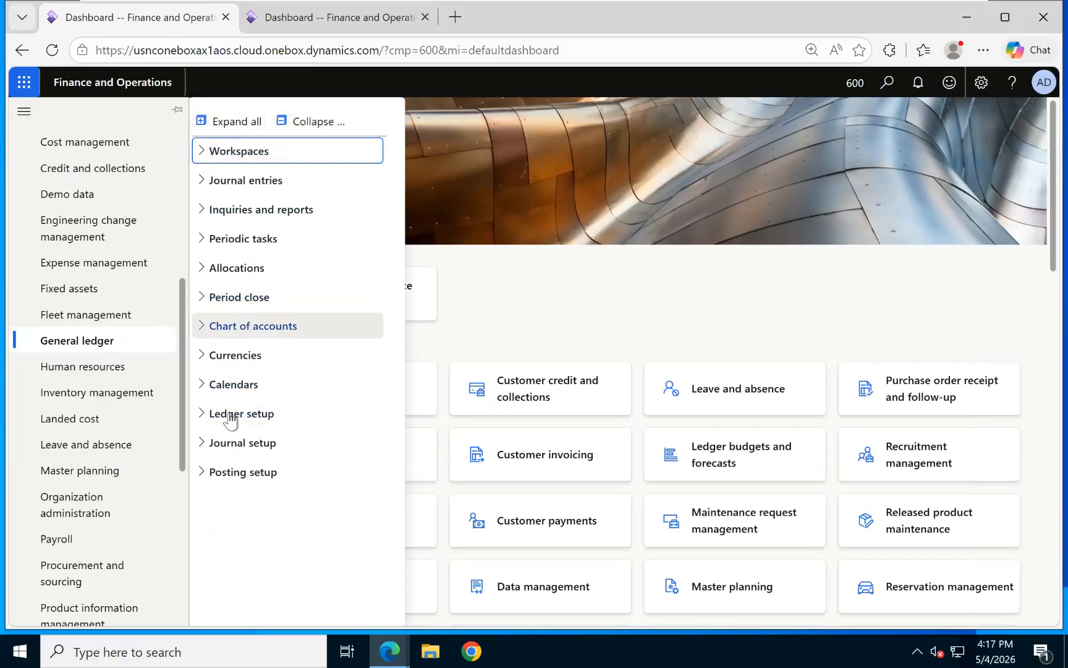
{"action": "left_click", "coordinate": [199, 328]}
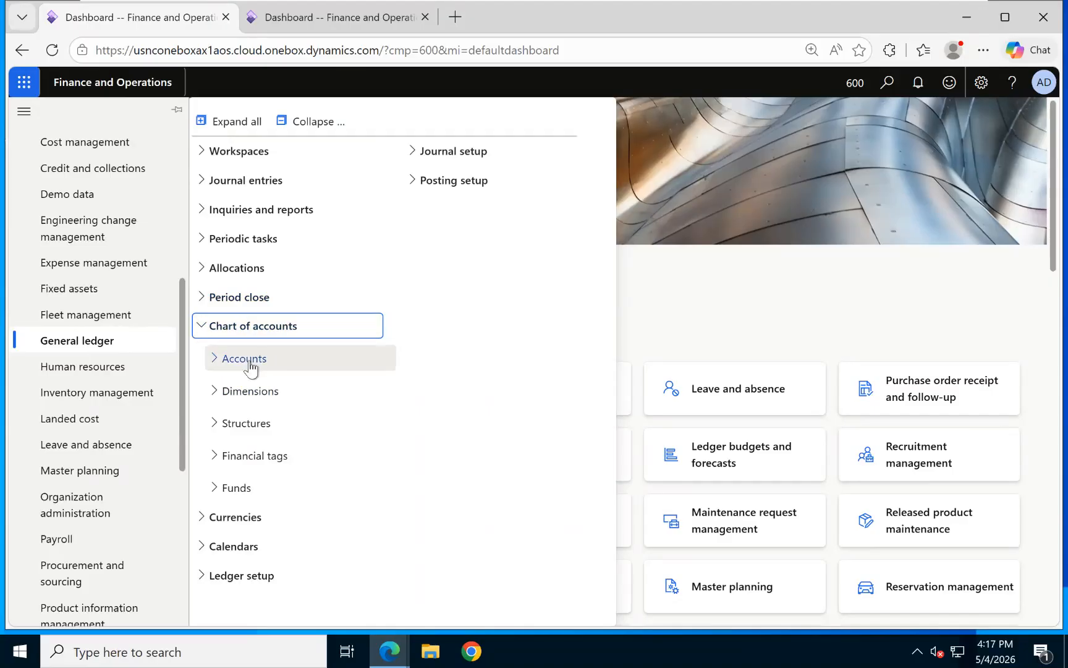
{"action": "left_click", "coordinate": [207, 366]}
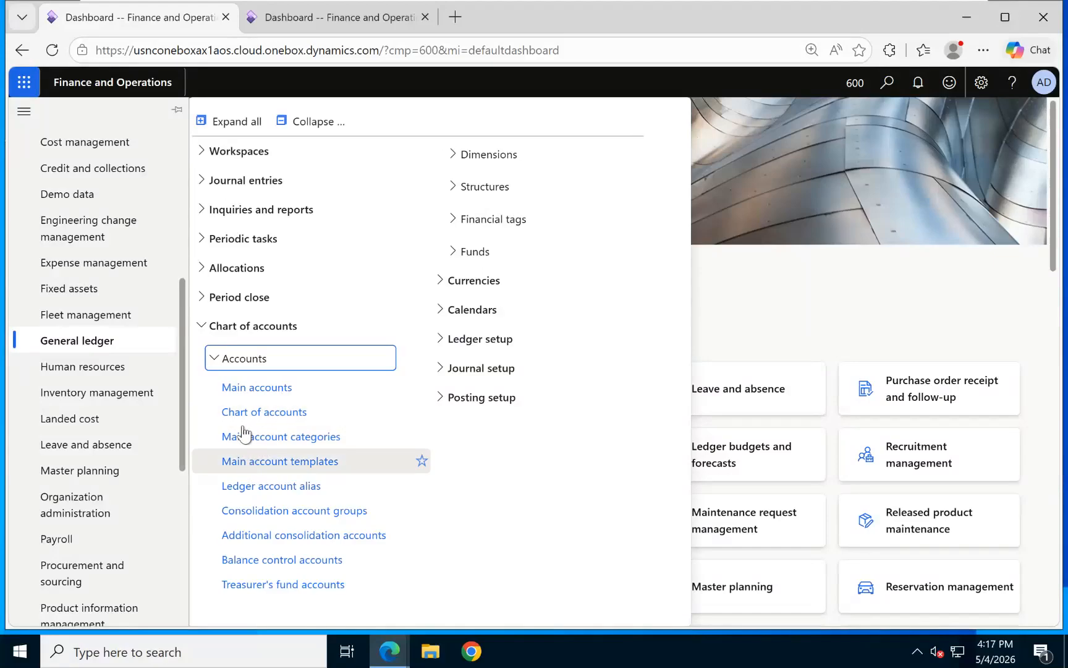
Open the Chart of accounts page and browse the existing charts, including Brasil.
{"action": "left_click", "coordinate": [247, 412]}
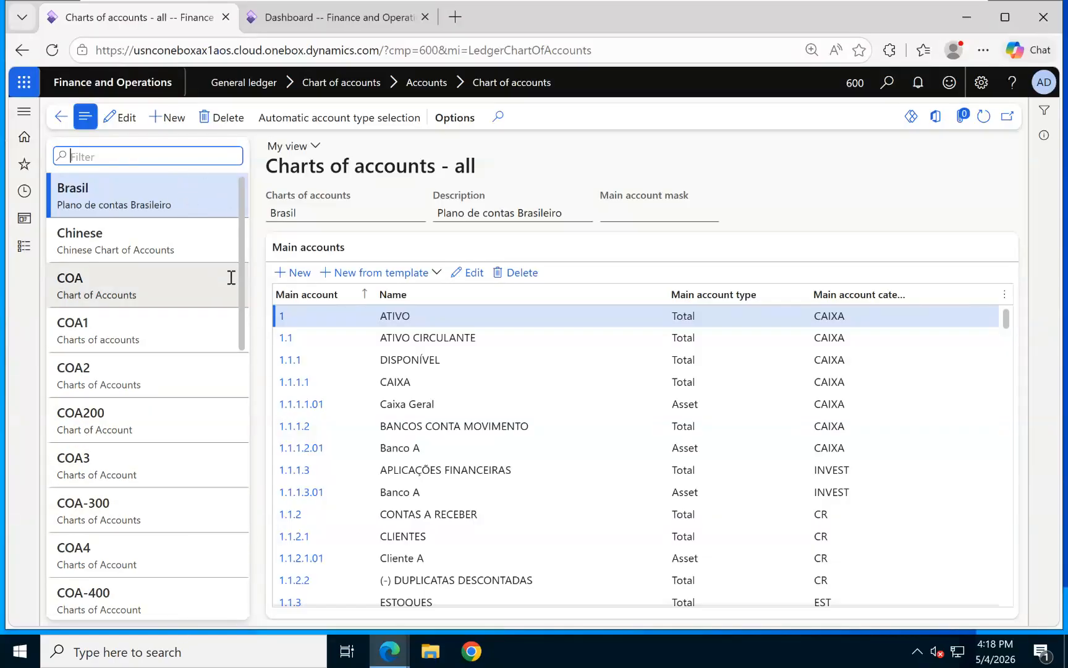
{"action": "left_click_drag", "start_coordinate": [240, 260], "coordinate": [227, 314]}
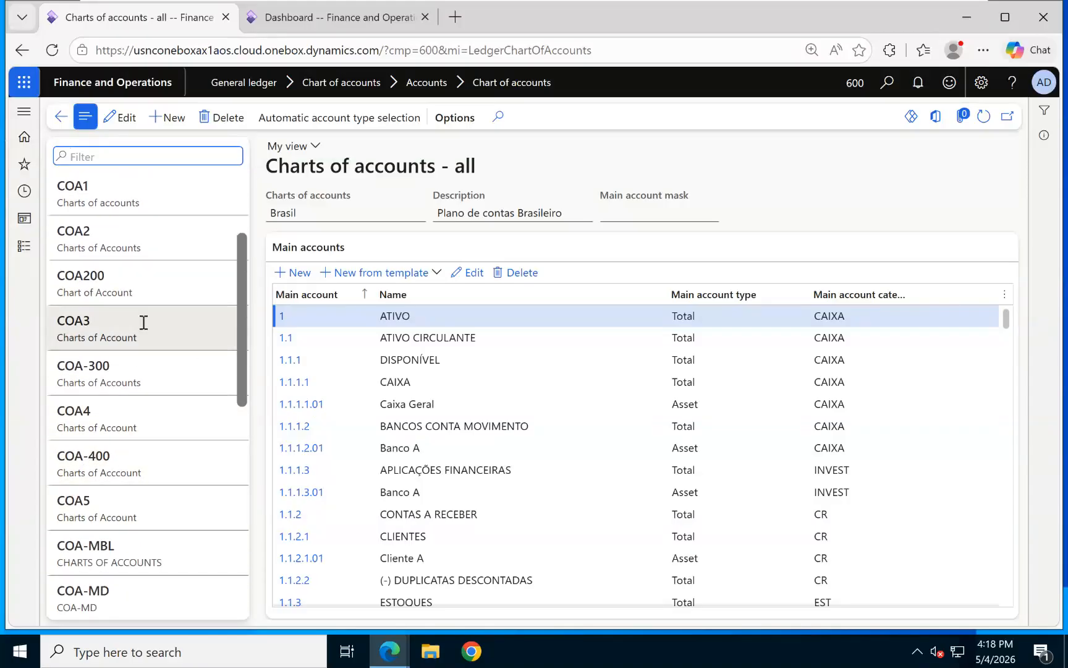
{"action": "scroll", "coordinate": [143, 320], "scroll_direction": "up", "scroll_amount": 3}
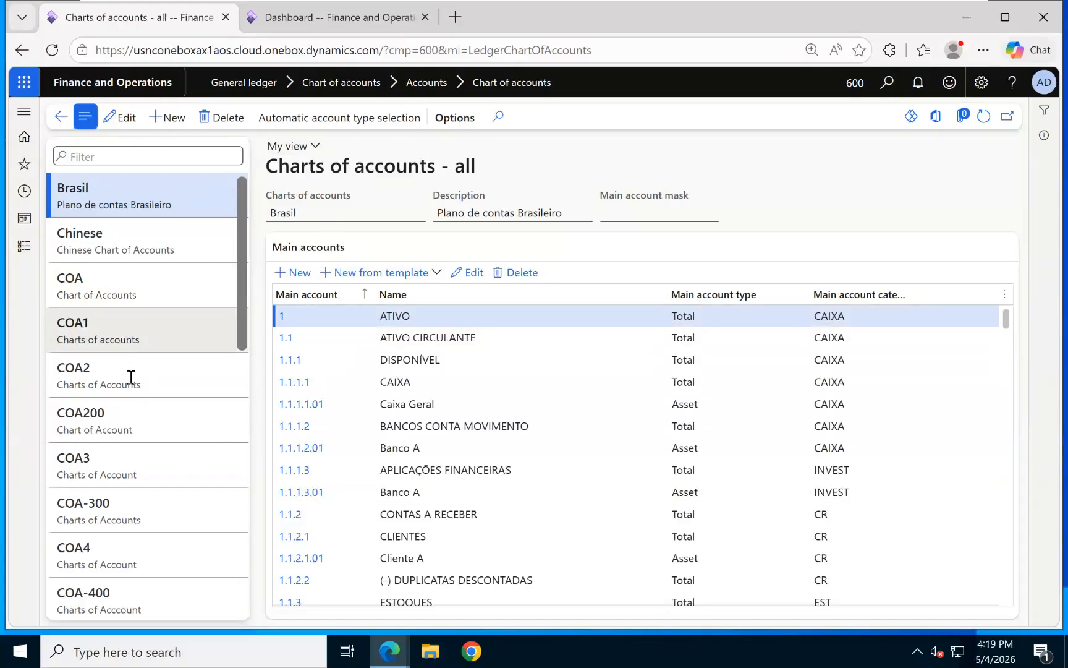
Create chart COA-600 with description 'Charts of Account', leaving the main account mask blank.
{"action": "left_click", "coordinate": [178, 126]}
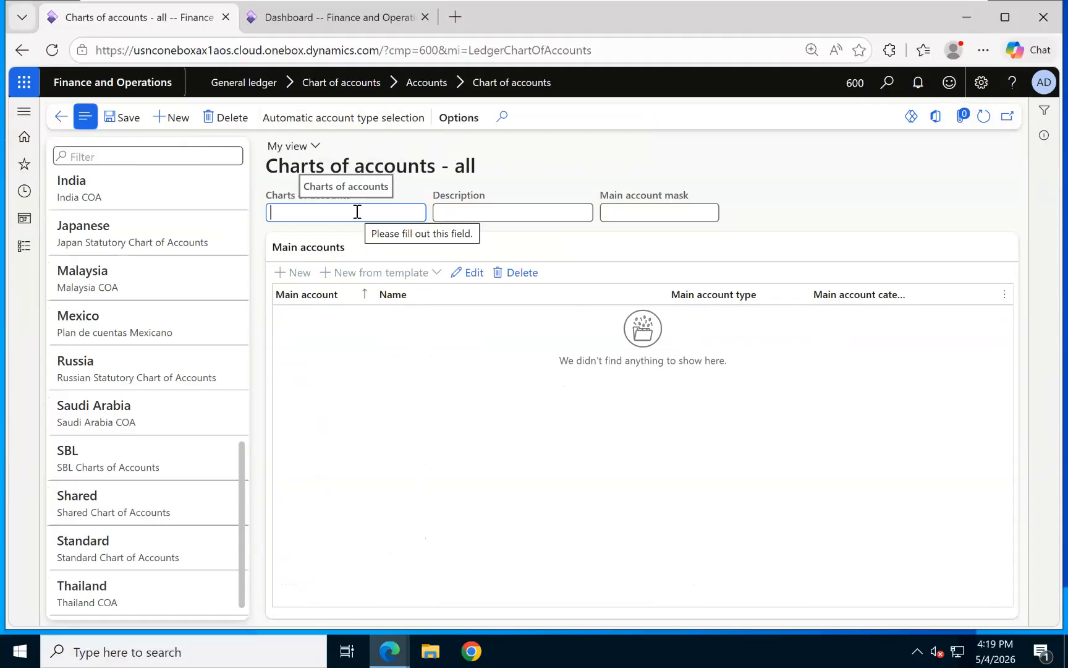
{"action": "type", "text": "COA"}
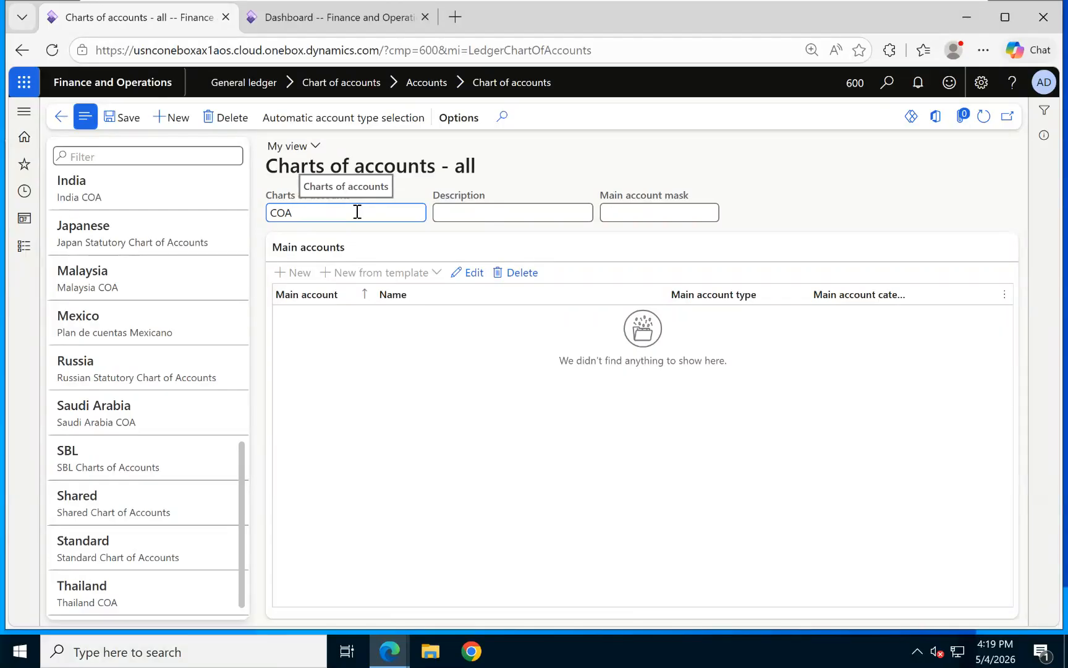
{"action": "type", "text": "-600"}
{"action": "left_click", "coordinate": [506, 214]}
{"action": "type", "text": "Ch"}
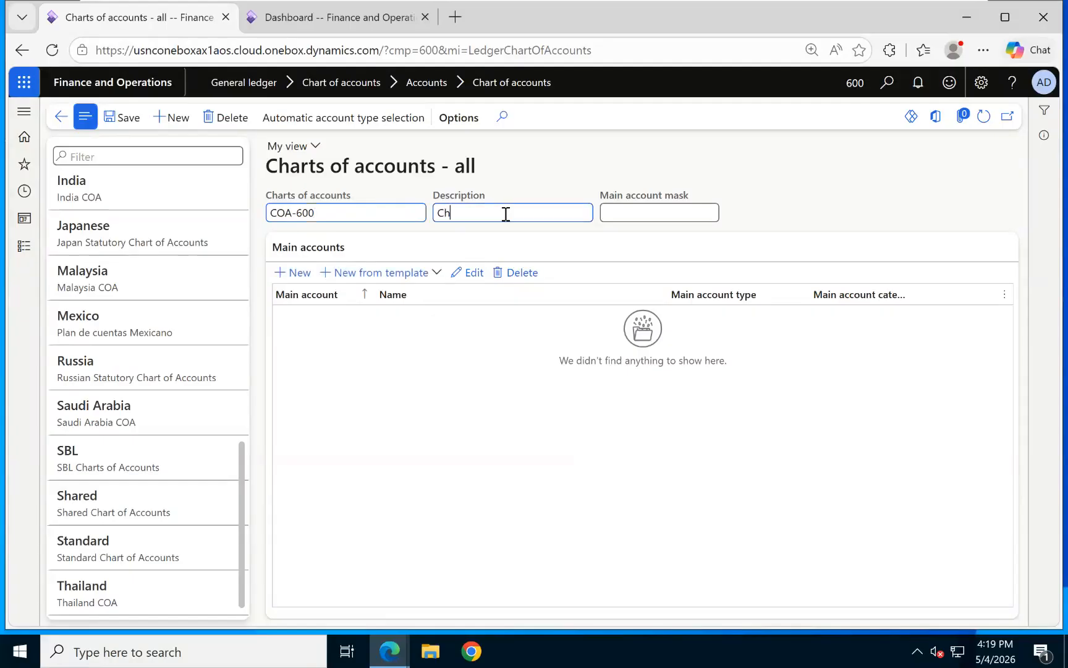
{"action": "type", "text": "arts of Account"}
{"action": "left_click", "coordinate": [656, 213]}
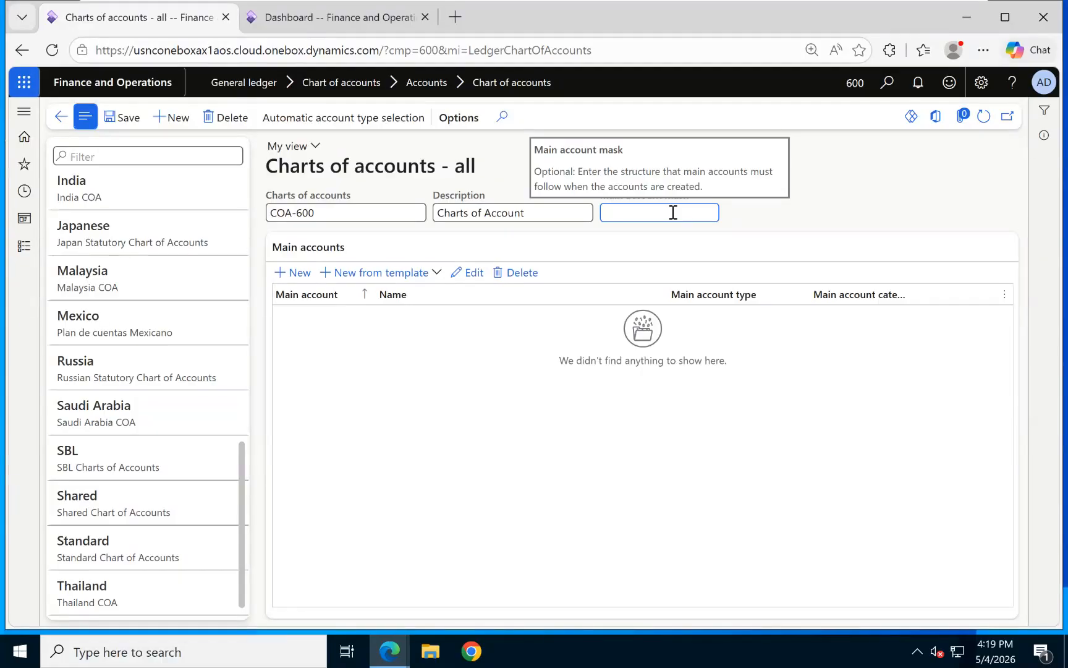
{"action": "left_click", "coordinate": [398, 318]}
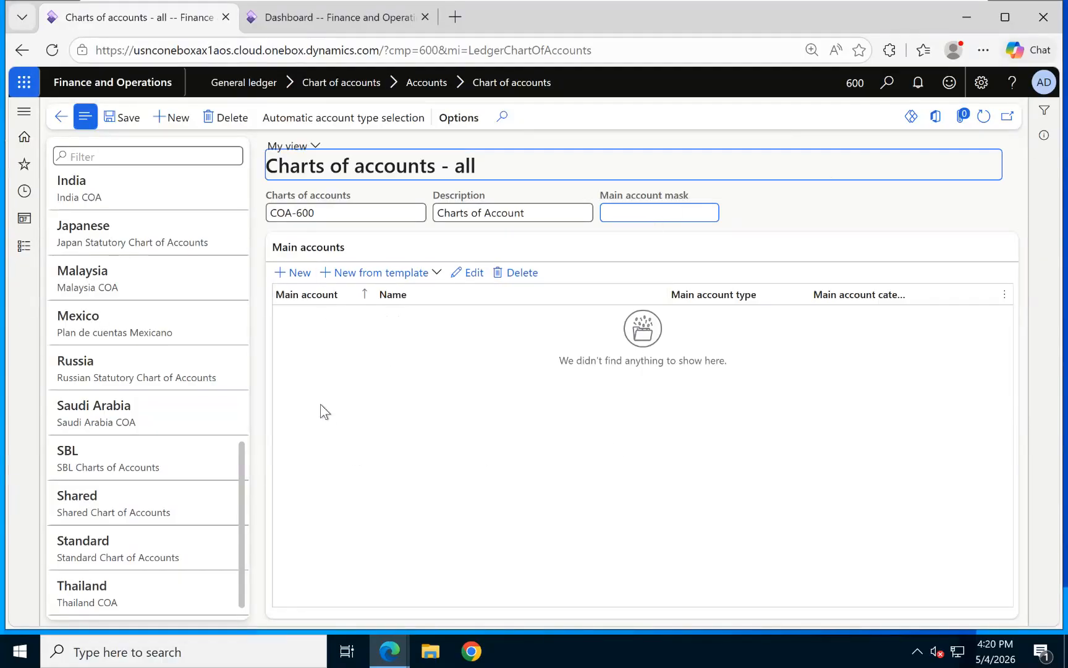
Add a new blank main account to chart COA-600.
{"action": "left_click", "coordinate": [298, 276]}
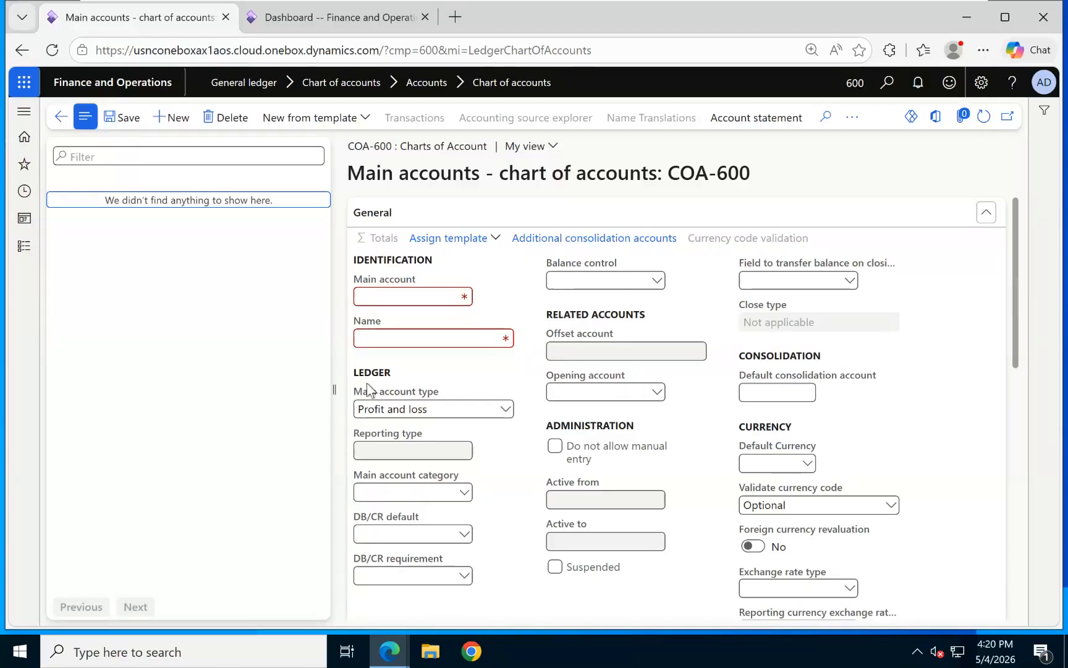
Enter main account number 100000 with the name ASSETS.
{"action": "left_click", "coordinate": [415, 298]}
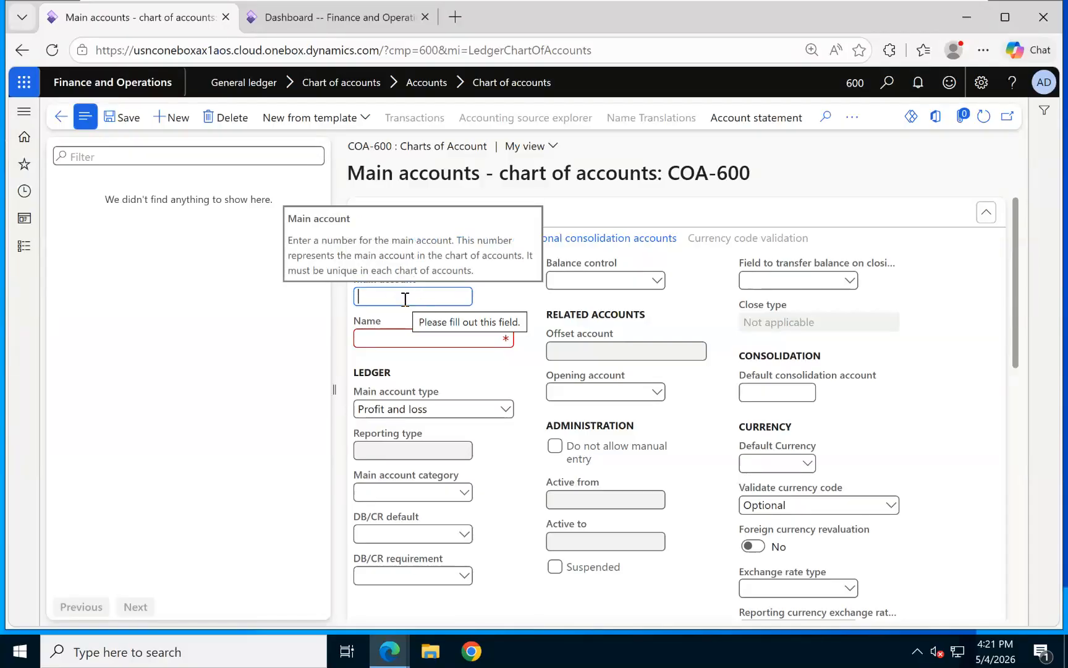
{"action": "type", "text": "100000"}
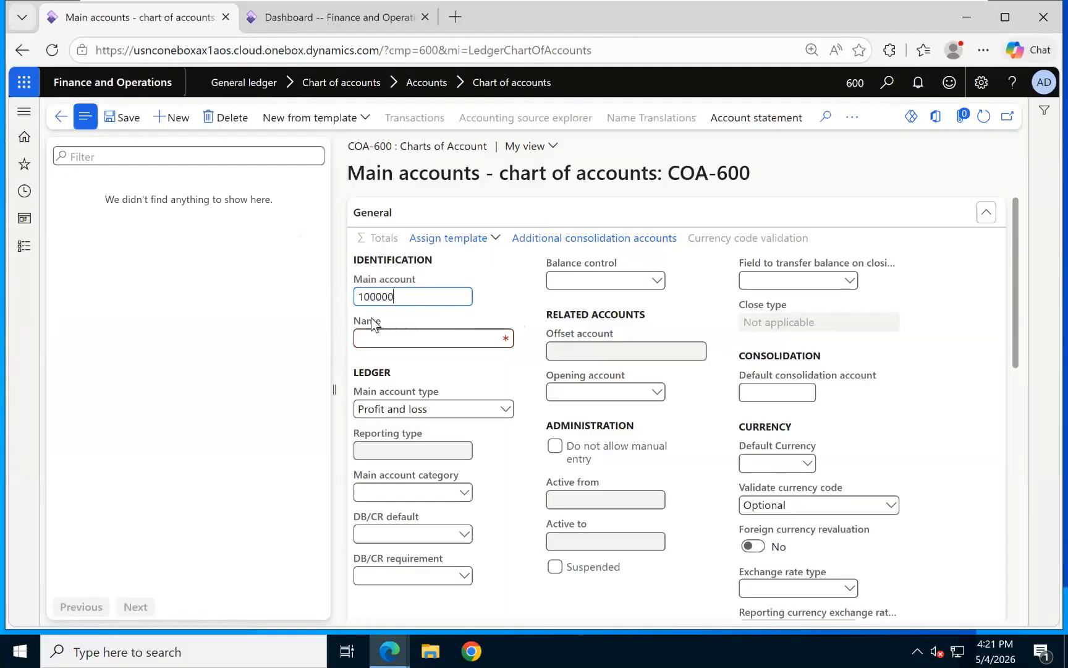
{"action": "left_click", "coordinate": [390, 339]}
{"action": "type", "text": "A"}
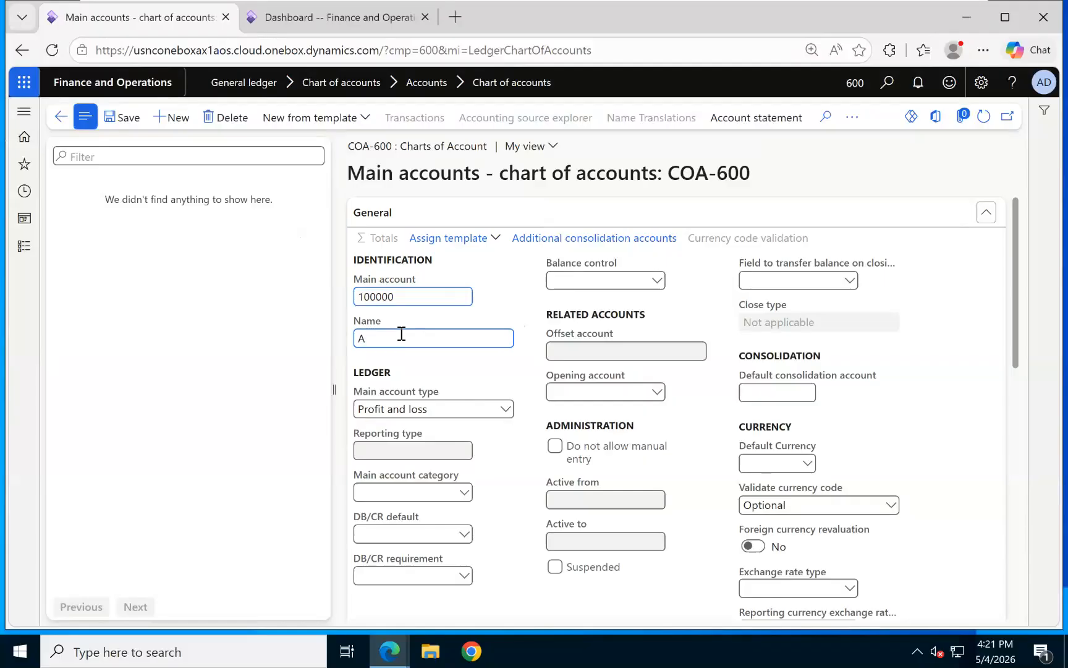
{"action": "type", "text": "SSETS"}
Make account 100000 a Reporting account with reporting type Header.
{"action": "left_click", "coordinate": [506, 413]}
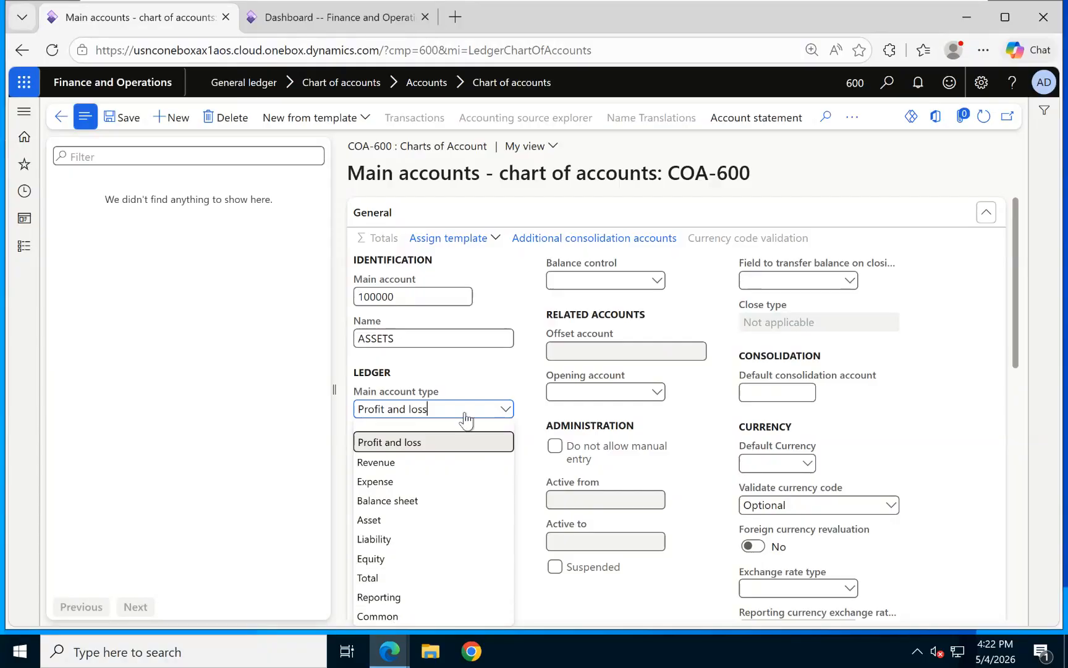
{"action": "left_click", "coordinate": [389, 597]}
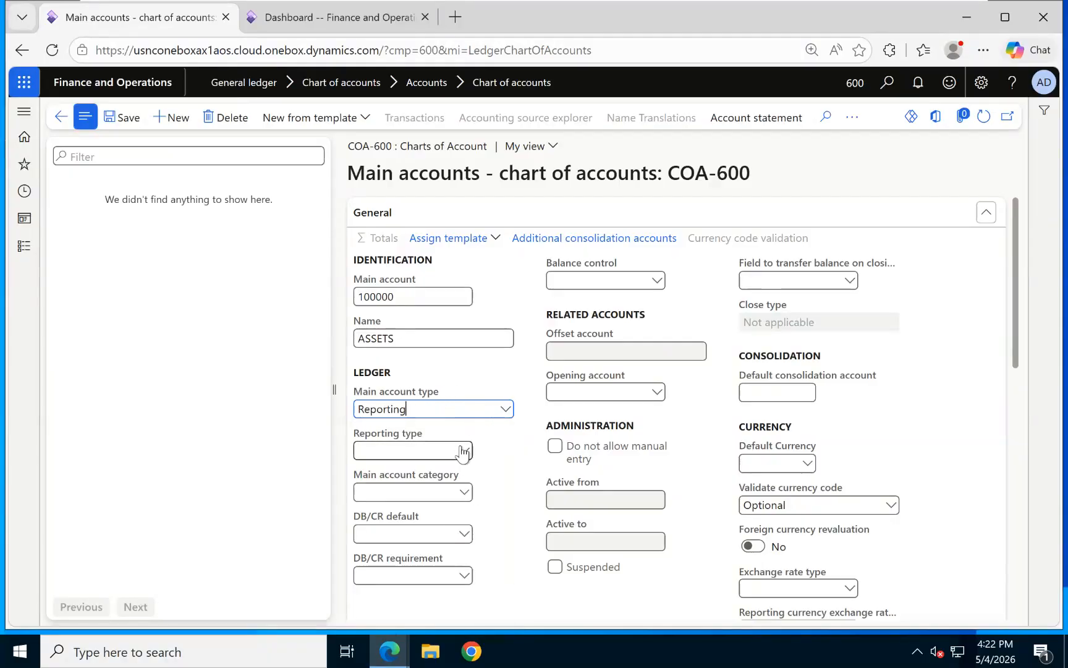
{"action": "left_click", "coordinate": [465, 450]}
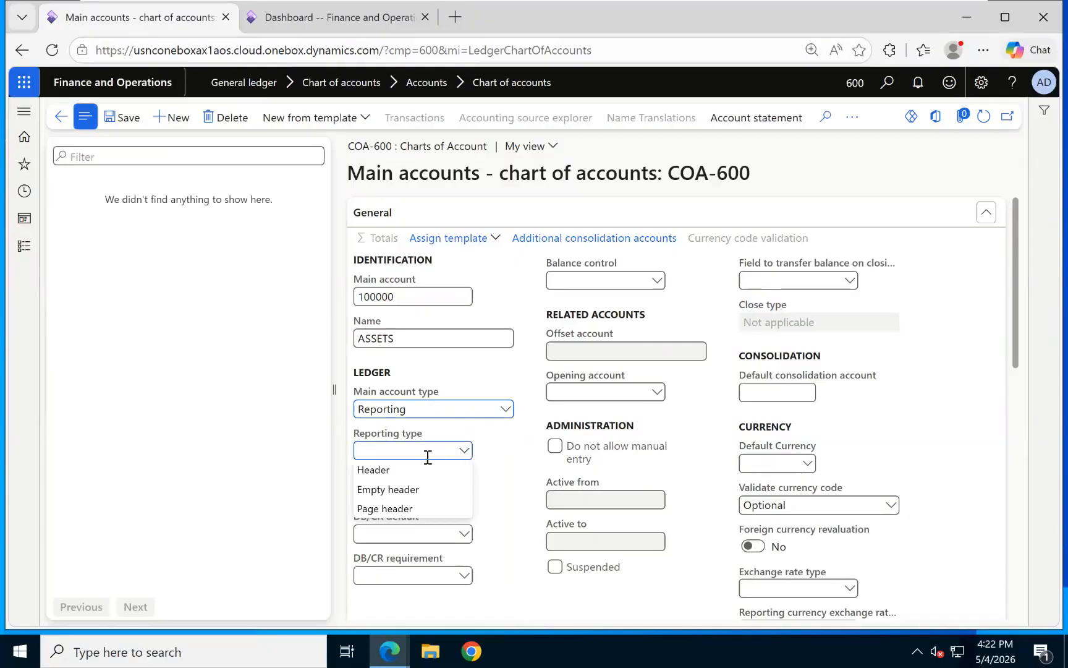
{"action": "left_click", "coordinate": [394, 469]}
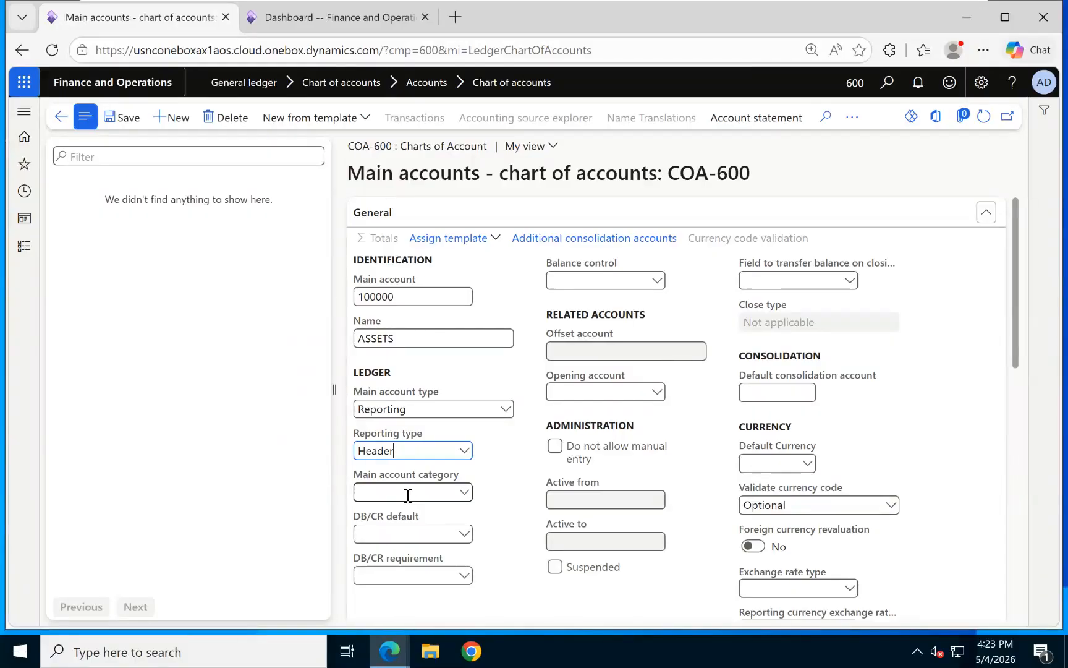
{"action": "left_click", "coordinate": [464, 493]}
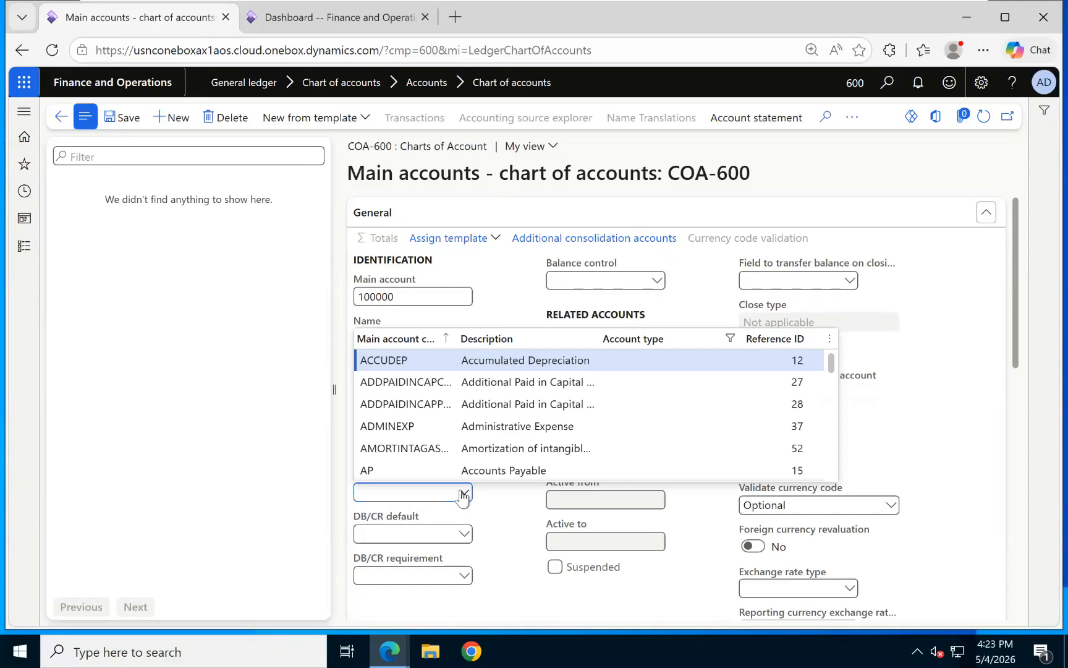
Open the full Main account categories page and add a new category row.
{"action": "right_click", "coordinate": [465, 492]}
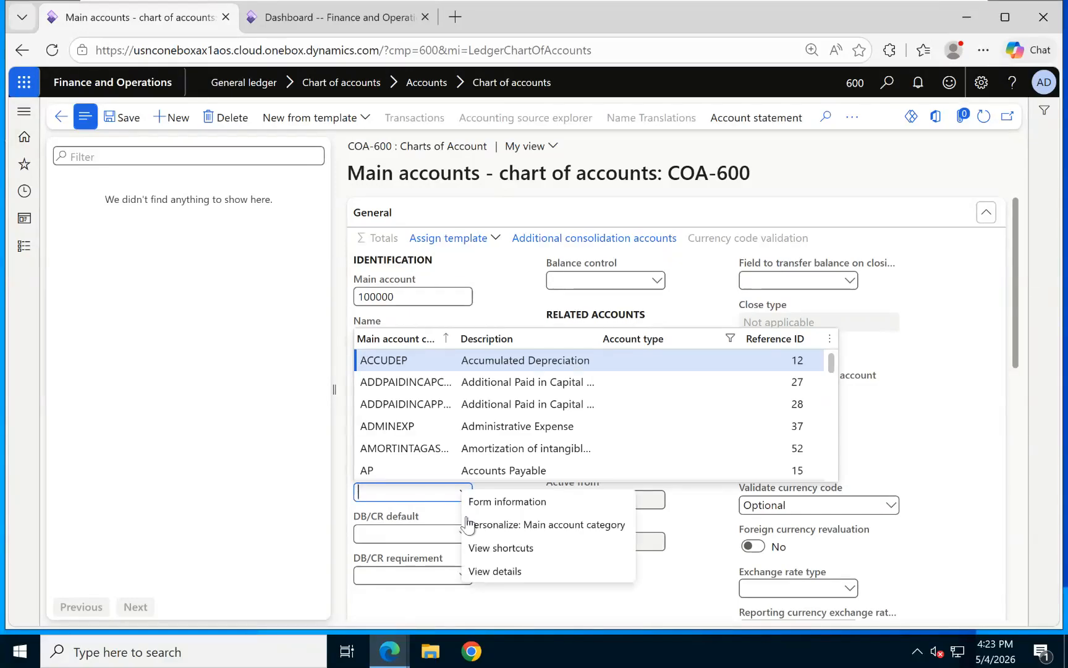
{"action": "left_click", "coordinate": [485, 572]}
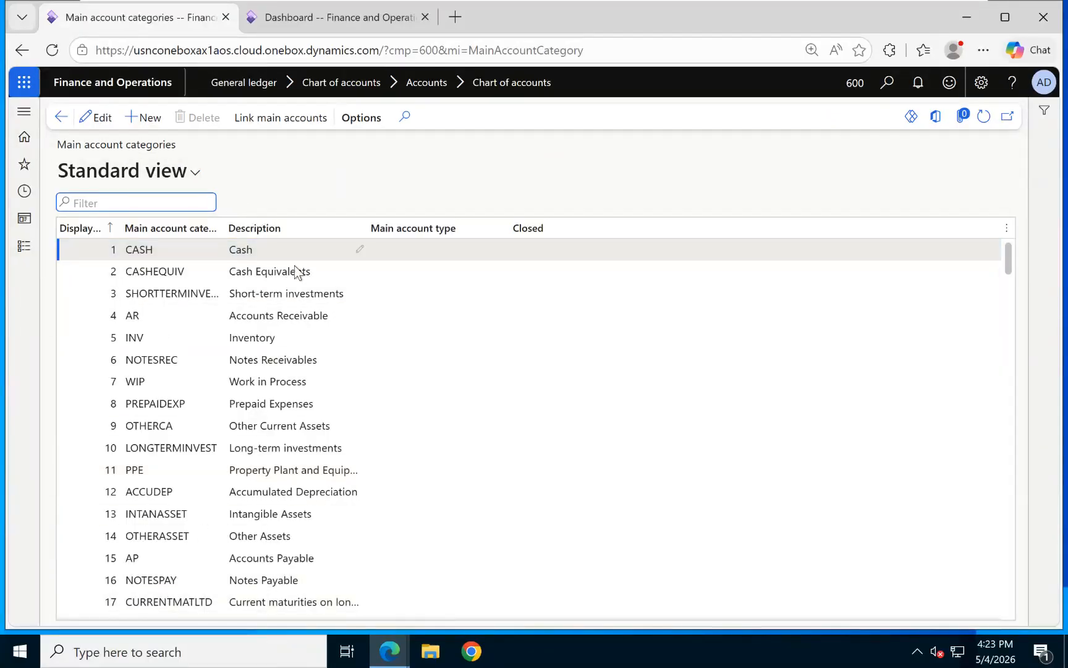
{"action": "scroll", "coordinate": [275, 488], "scroll_direction": "down", "scroll_amount": 2}
{"action": "scroll", "coordinate": [275, 486], "scroll_direction": "down", "scroll_amount": 6}
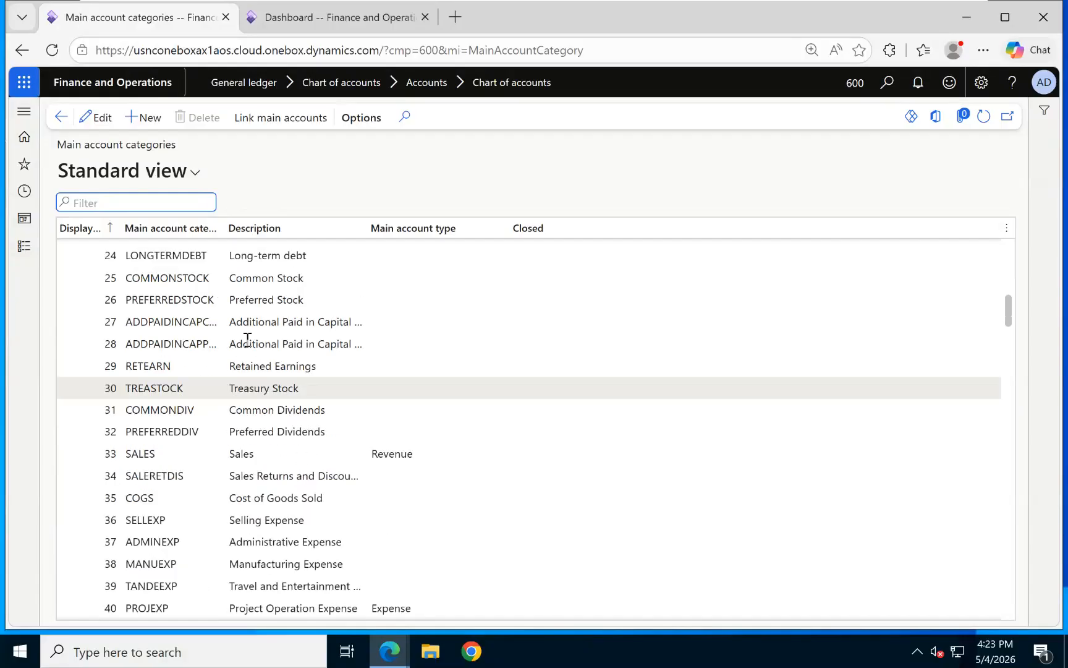
{"action": "scroll", "coordinate": [262, 248], "scroll_direction": "down", "scroll_amount": 7}
{"action": "left_click", "coordinate": [146, 119]}
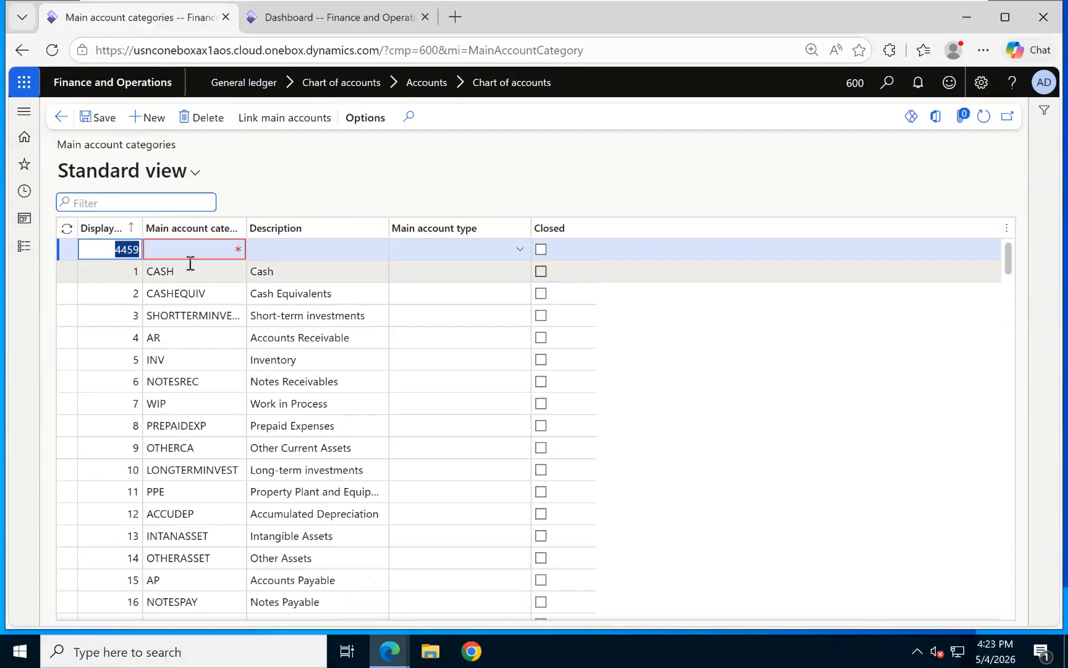
Jump to the failed validation row 4459 and select its blank category cell.
{"action": "scroll", "coordinate": [214, 462], "scroll_direction": "down", "scroll_amount": 10}
{"action": "scroll", "coordinate": [224, 463], "scroll_direction": "down", "scroll_amount": 20}
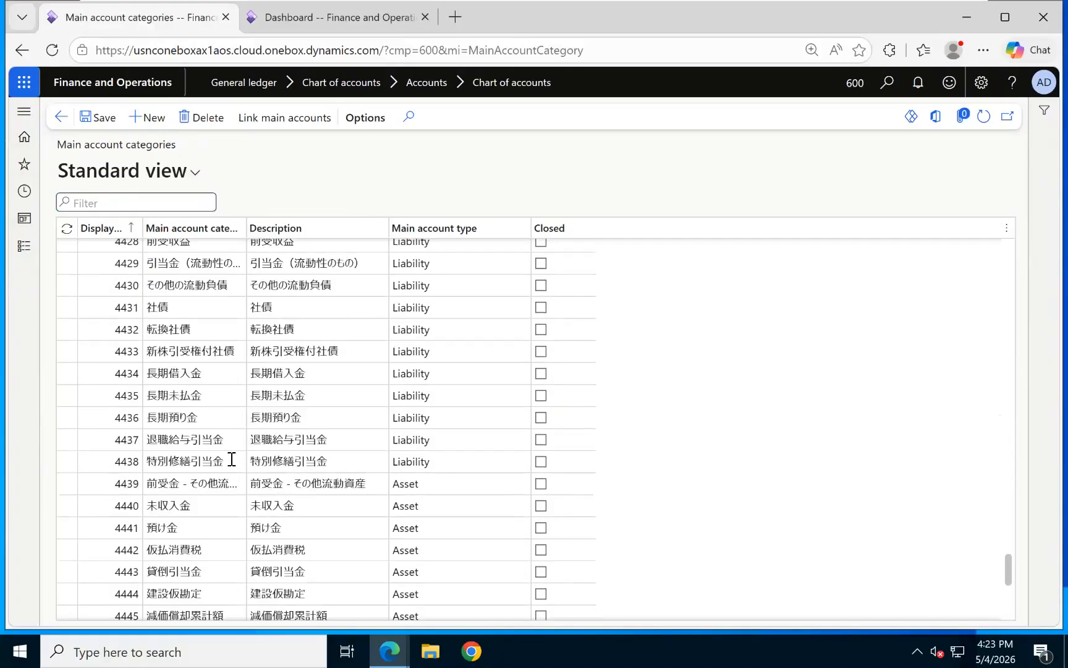
{"action": "left_click", "coordinate": [132, 604]}
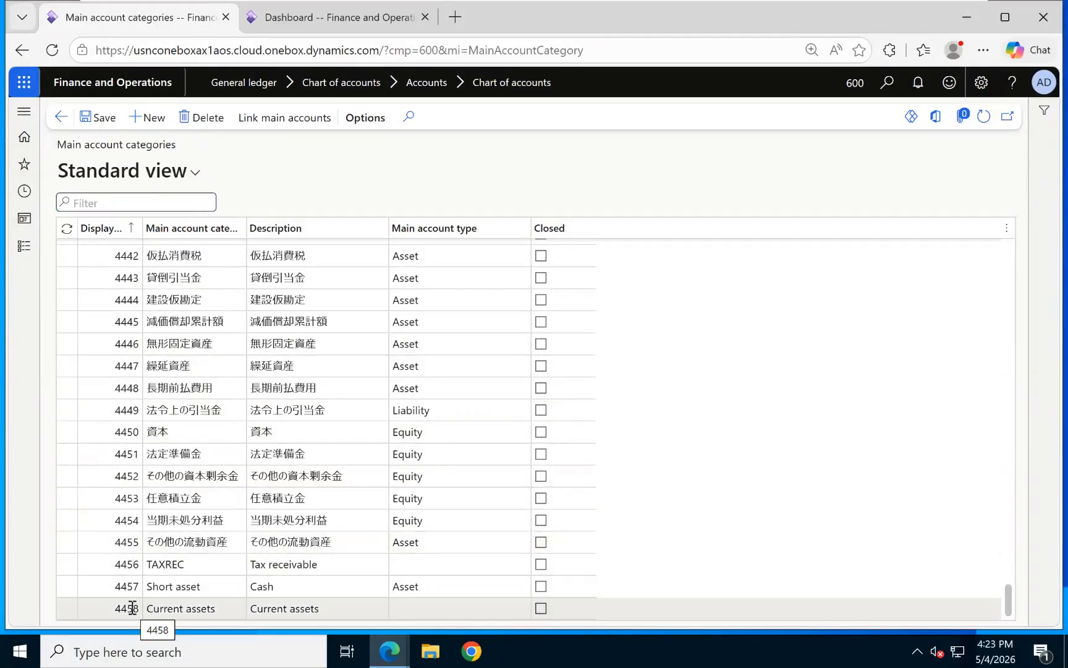
{"action": "left_click", "coordinate": [130, 609]}
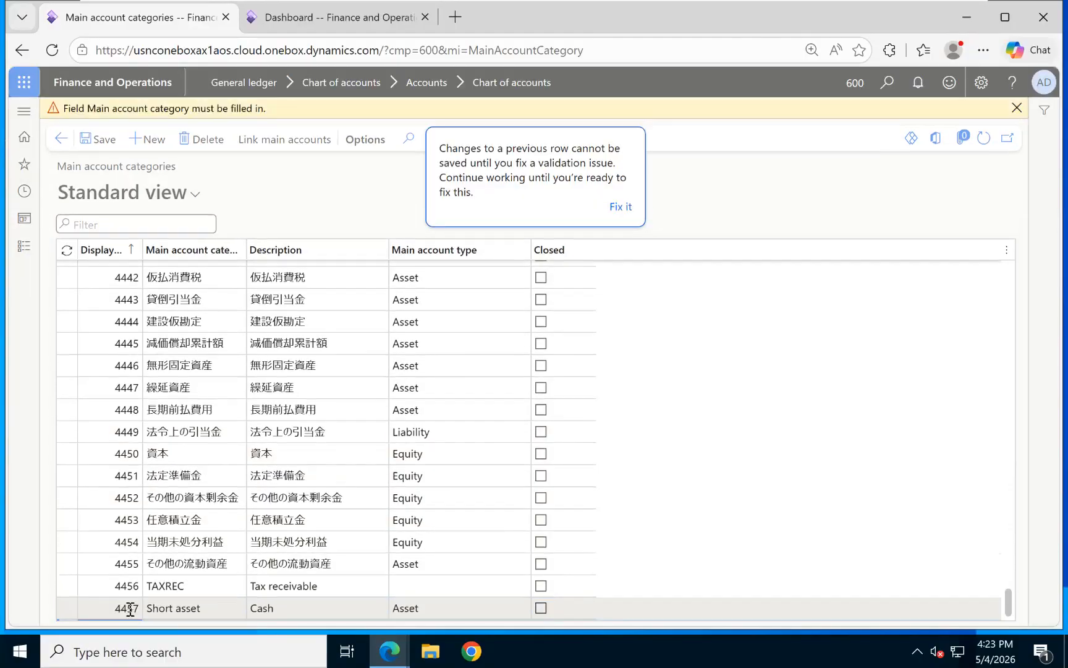
{"action": "right_click", "coordinate": [129, 608]}
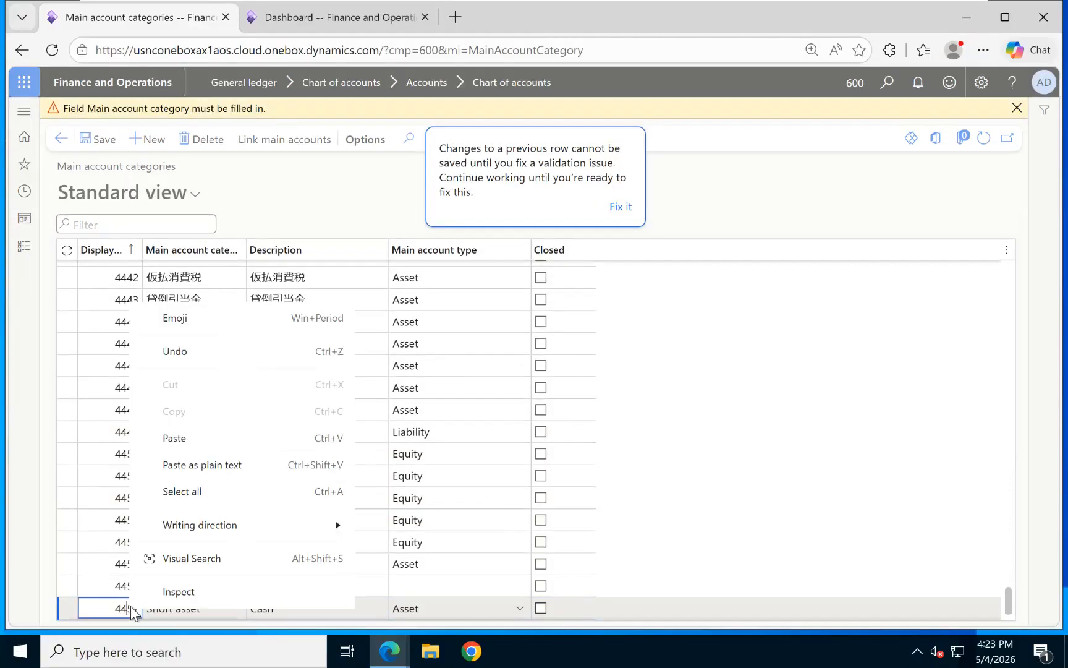
{"action": "left_click", "coordinate": [622, 207]}
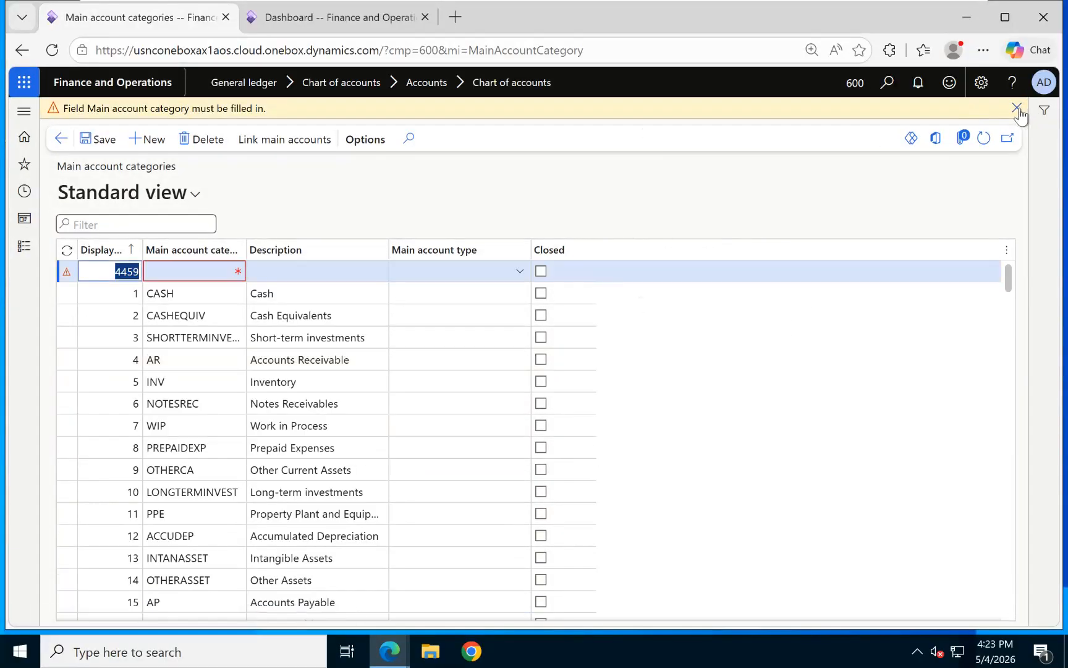
{"action": "left_click", "coordinate": [180, 273]}
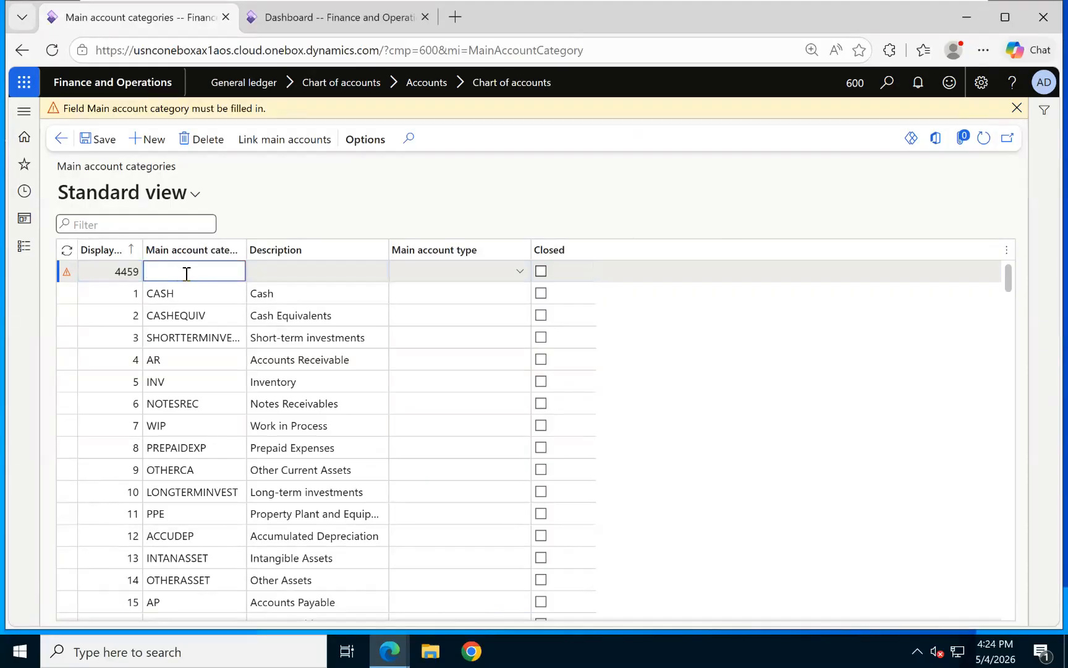
Name category 4459 'Short-term Assets'.
{"action": "left_click", "coordinate": [133, 272]}
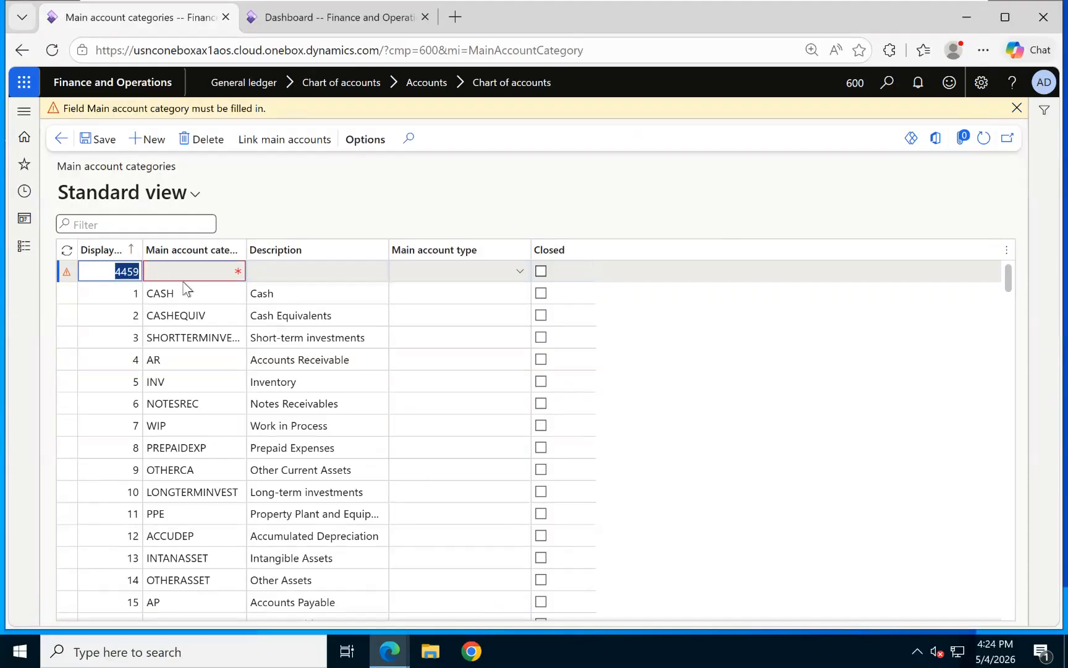
{"action": "left_click", "coordinate": [207, 272]}
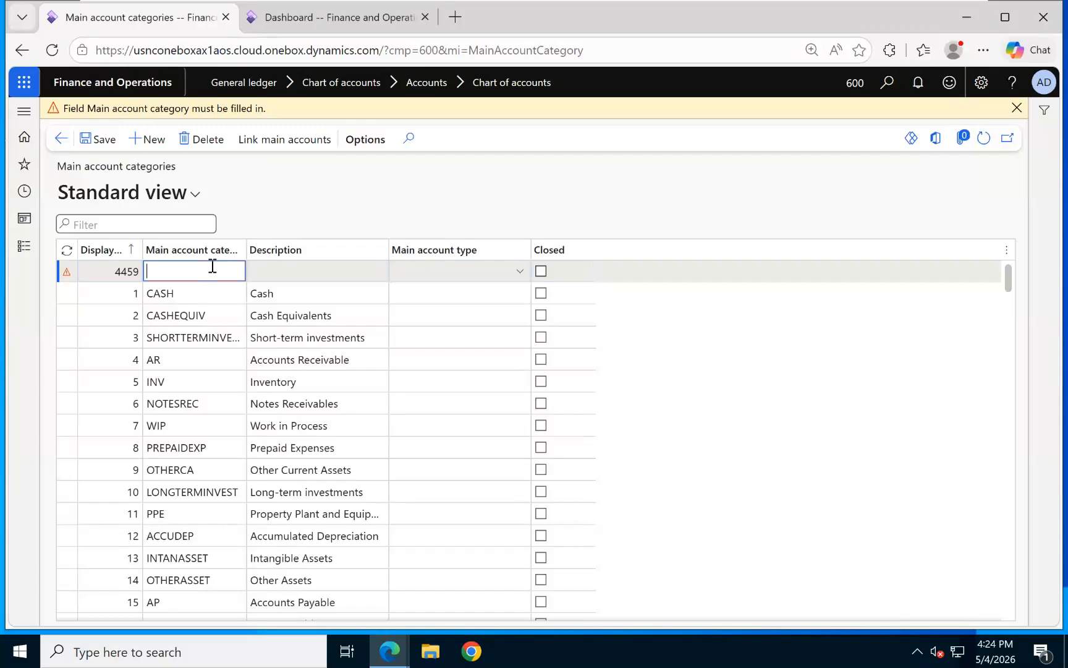
{"action": "type", "text": "sHORT"}
{"action": "key", "text": "BackSpace"}
{"action": "key", "text": "BackSpace"}
{"action": "key", "text": "BackSpace"}
{"action": "key", "text": "BackSpace"}
{"action": "key", "text": "BackSpace"}
{"action": "type", "text": "s"}
{"action": "type", "text": "Shortt"}
{"action": "type", "text": "erm"}
{"action": "key", "text": "BackSpace"}
{"action": "key", "text": "BackSpace"}
{"action": "key", "text": "BackSpace"}
{"action": "type", "text": "-ter"}
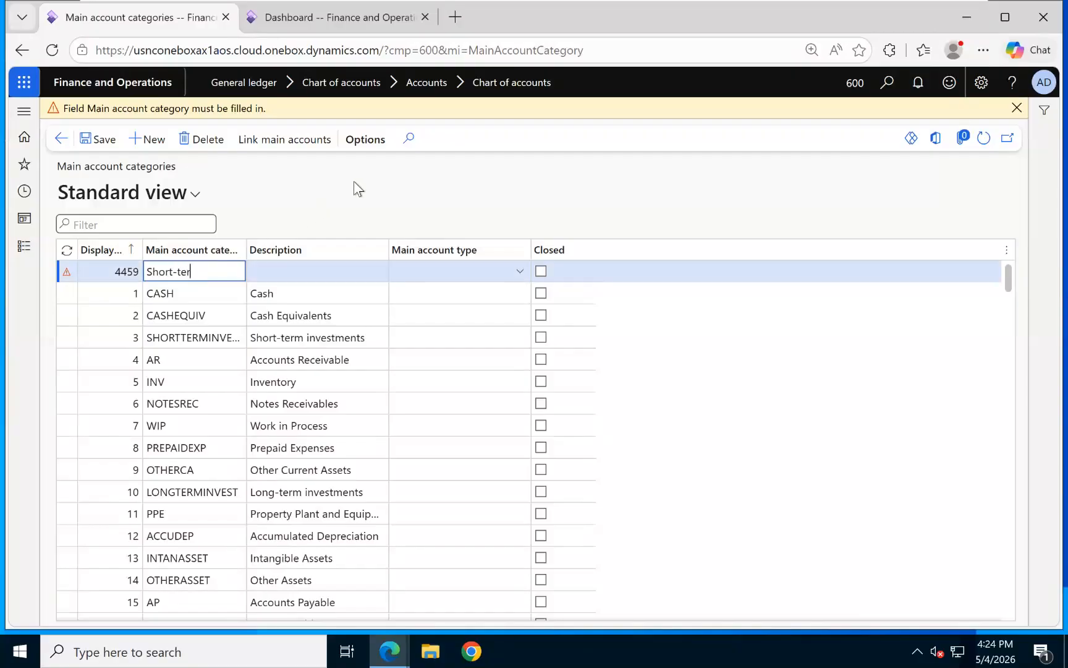
{"action": "type", "text": "m Assets"}
Copy 'Short-term Assets' into the description, save the row, and return to COA-600 main accounts.
{"action": "triple_click", "coordinate": [224, 267]}
{"action": "key", "text": "ctrl+c"}
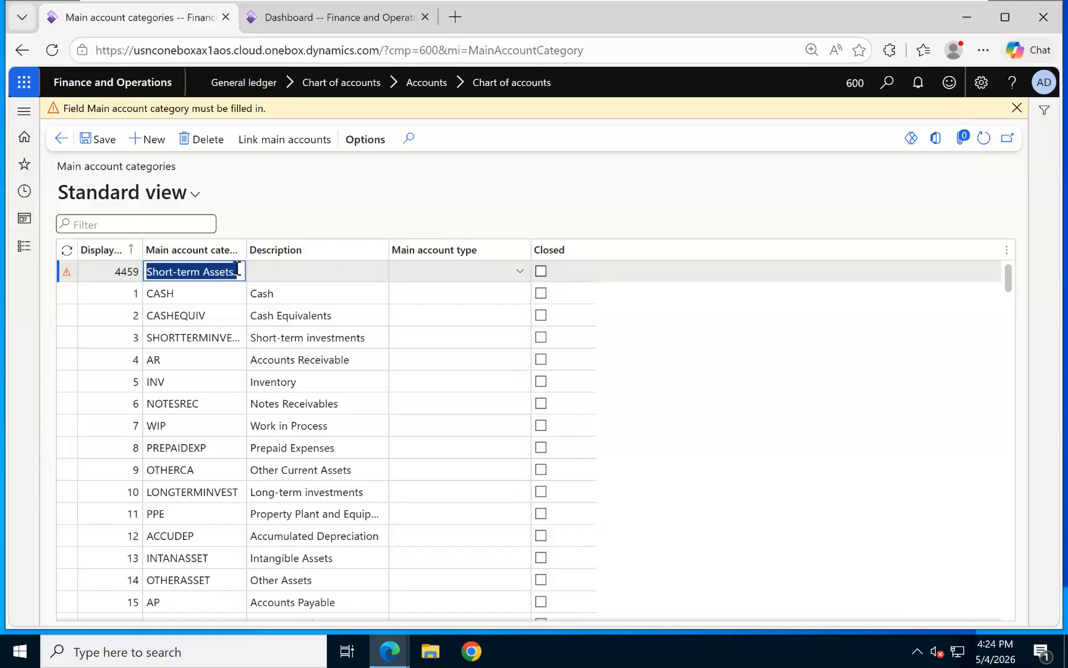
{"action": "left_click", "coordinate": [281, 270]}
{"action": "key", "text": "ctrl+v"}
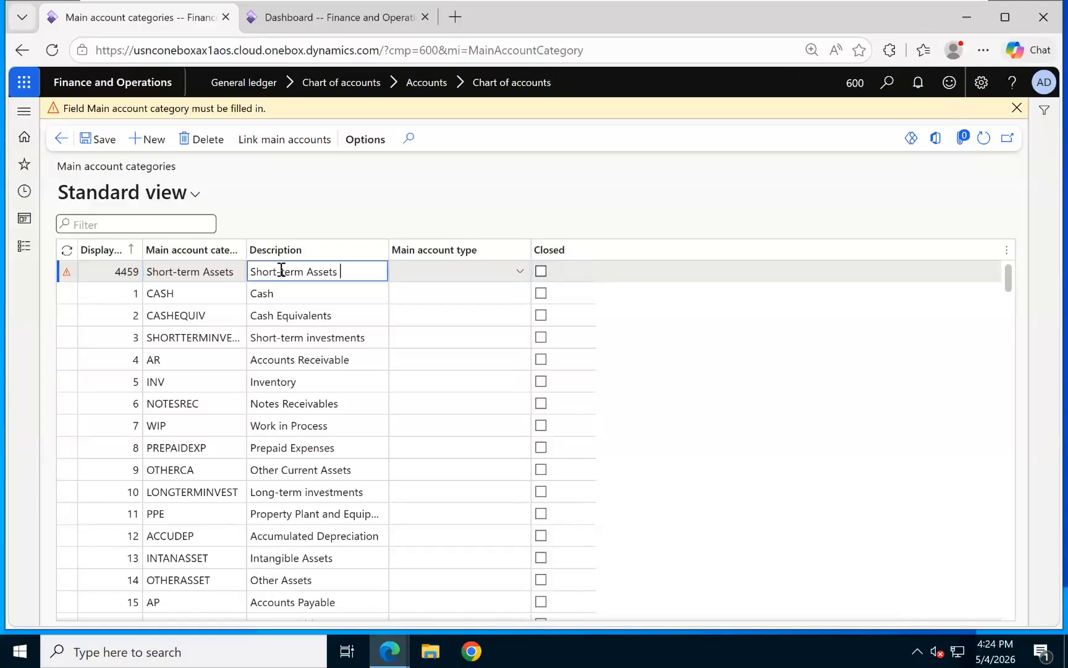
{"action": "left_click", "coordinate": [104, 143]}
{"action": "left_click", "coordinate": [1017, 110]}
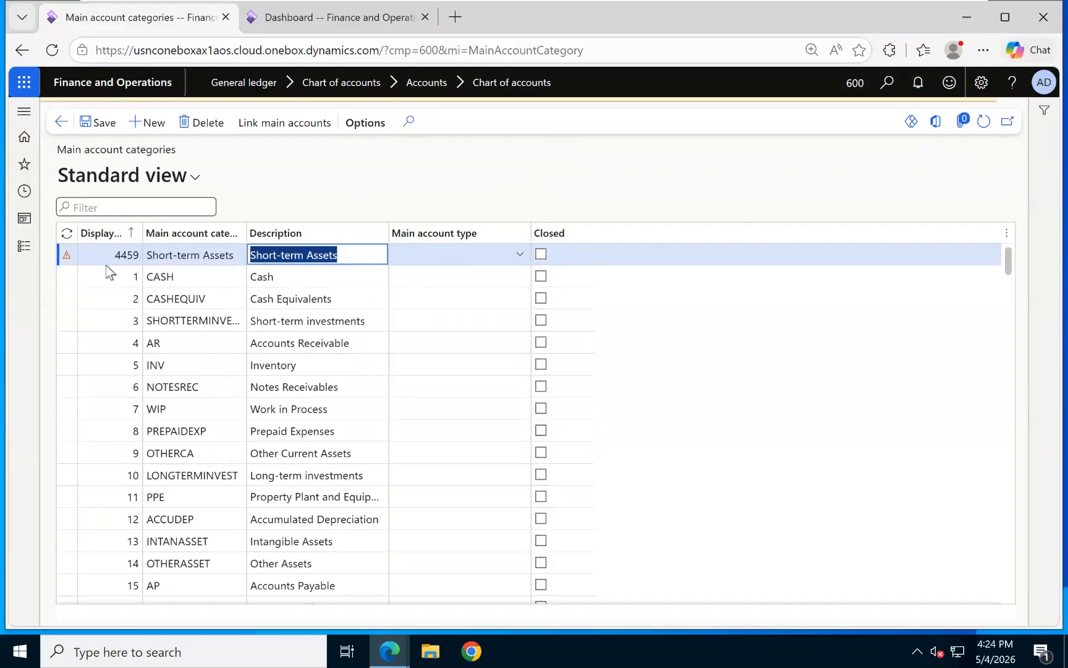
{"action": "left_click", "coordinate": [96, 125]}
{"action": "left_click", "coordinate": [61, 121]}
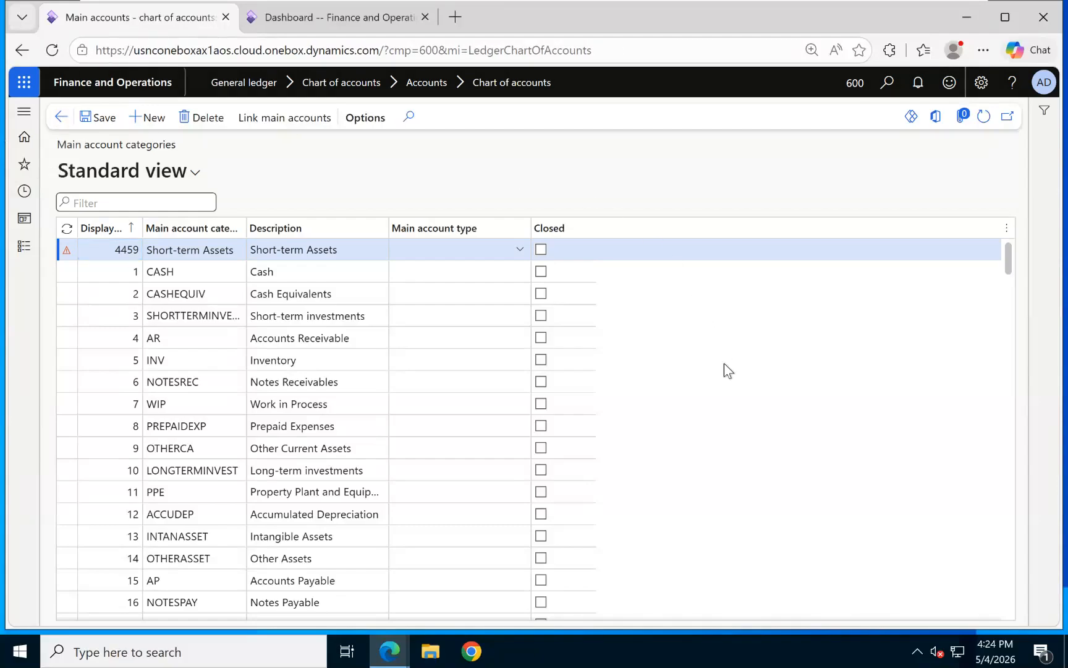
Browse the category list without choosing one, then save the ASSETS header account.
{"action": "left_click", "coordinate": [465, 493]}
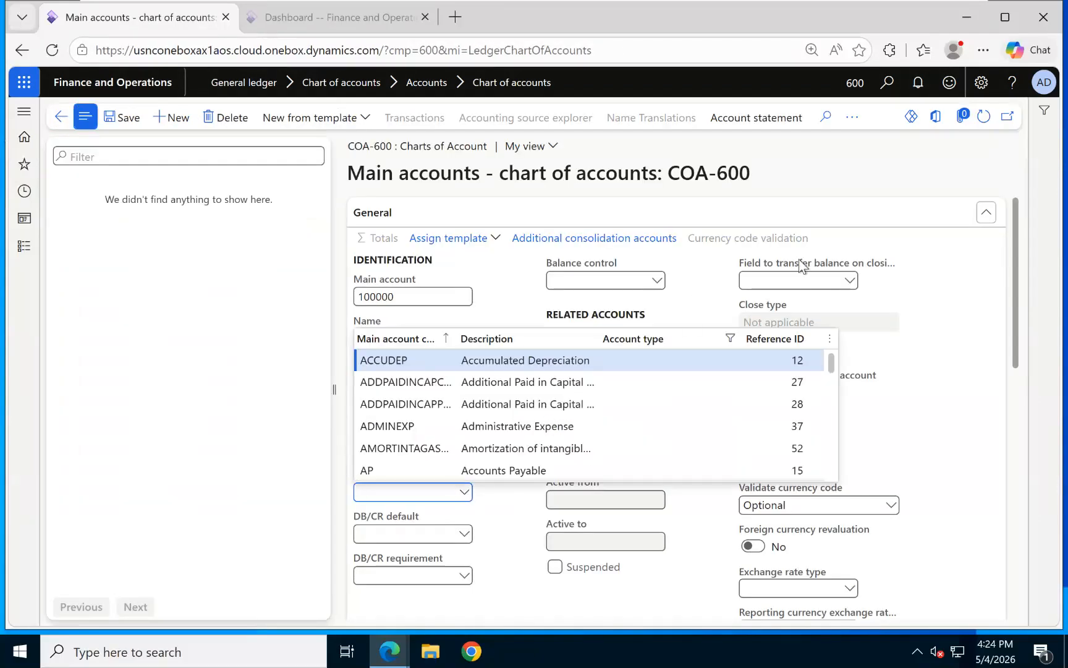
{"action": "scroll", "coordinate": [808, 467], "scroll_direction": "down", "scroll_amount": 1}
{"action": "scroll", "coordinate": [807, 468], "scroll_direction": "down", "scroll_amount": 10}
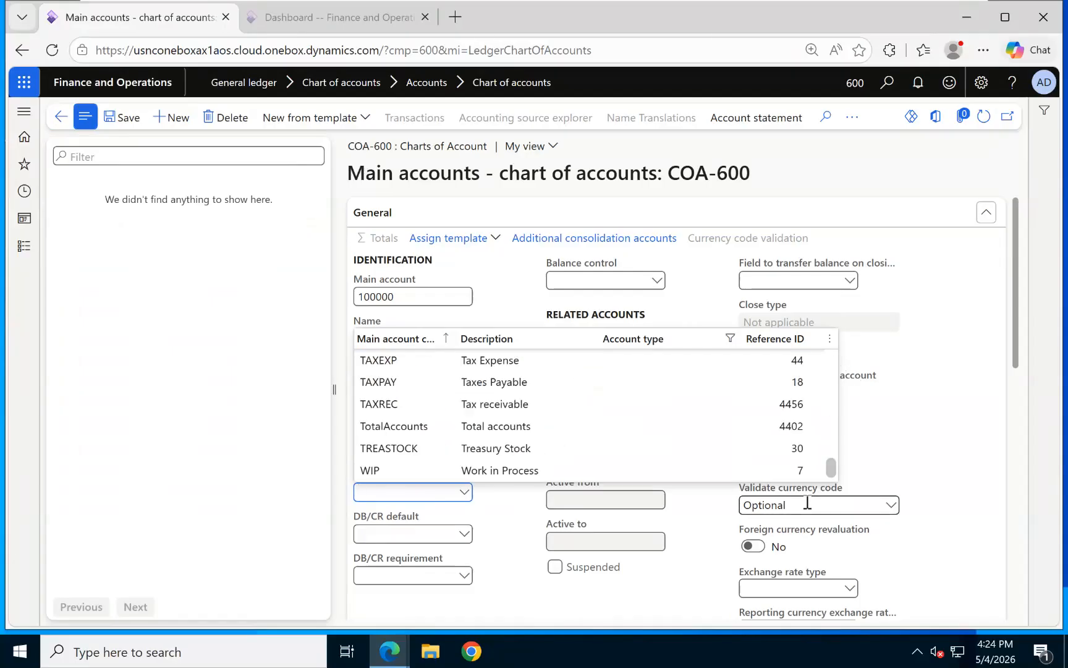
{"action": "scroll", "coordinate": [530, 403], "scroll_direction": "up", "scroll_amount": 5}
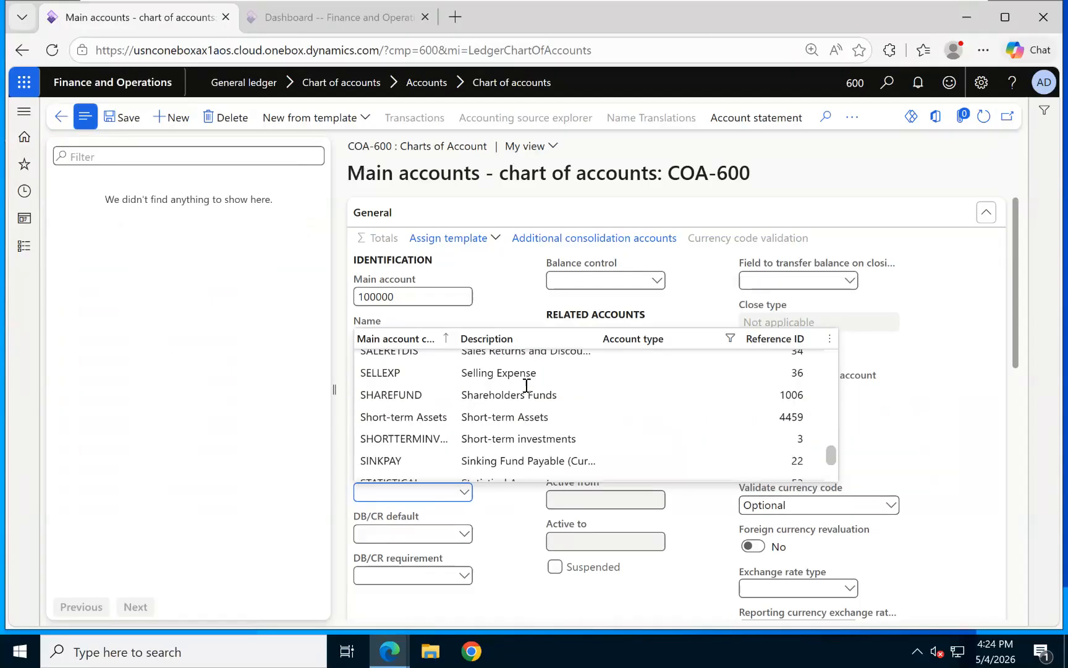
{"action": "scroll", "coordinate": [599, 421], "scroll_direction": "down", "scroll_amount": 5}
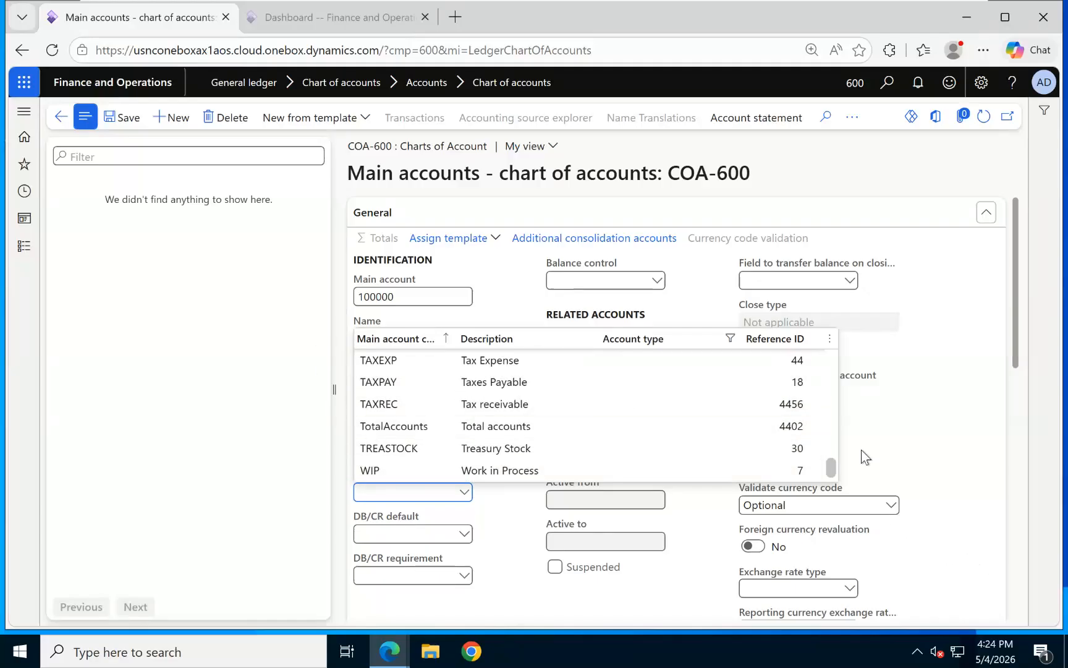
{"action": "left_click", "coordinate": [993, 439]}
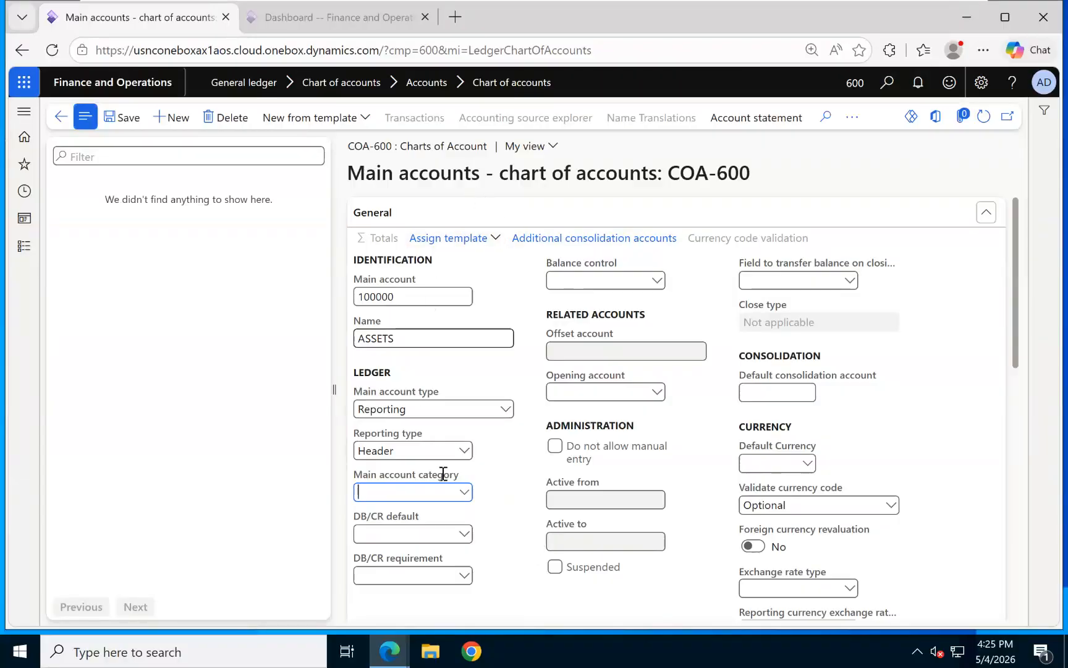
{"action": "left_click", "coordinate": [129, 120]}
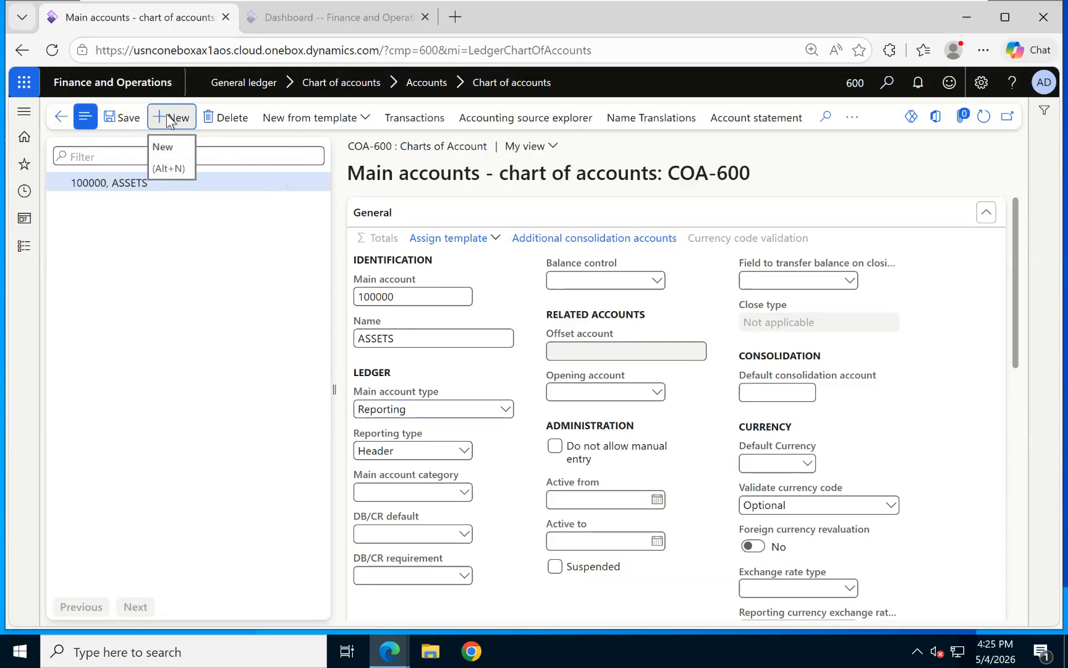
Create and save main account 100001 Cash Account as an Asset, then start another account.
{"action": "key", "text": "alt+n"}
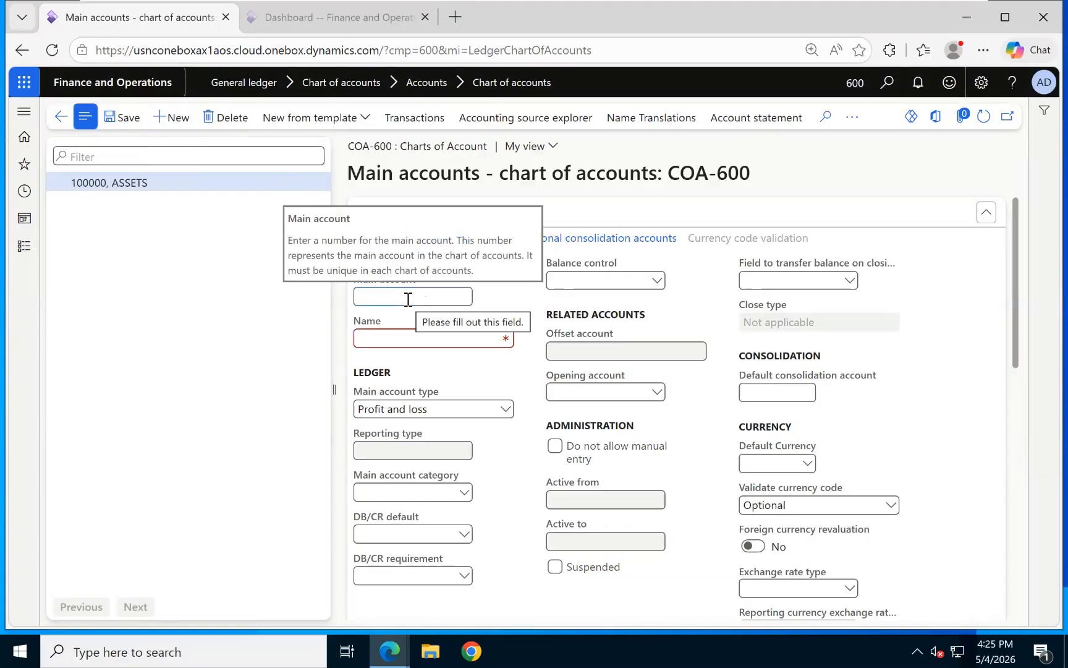
{"action": "type", "text": "100001"}
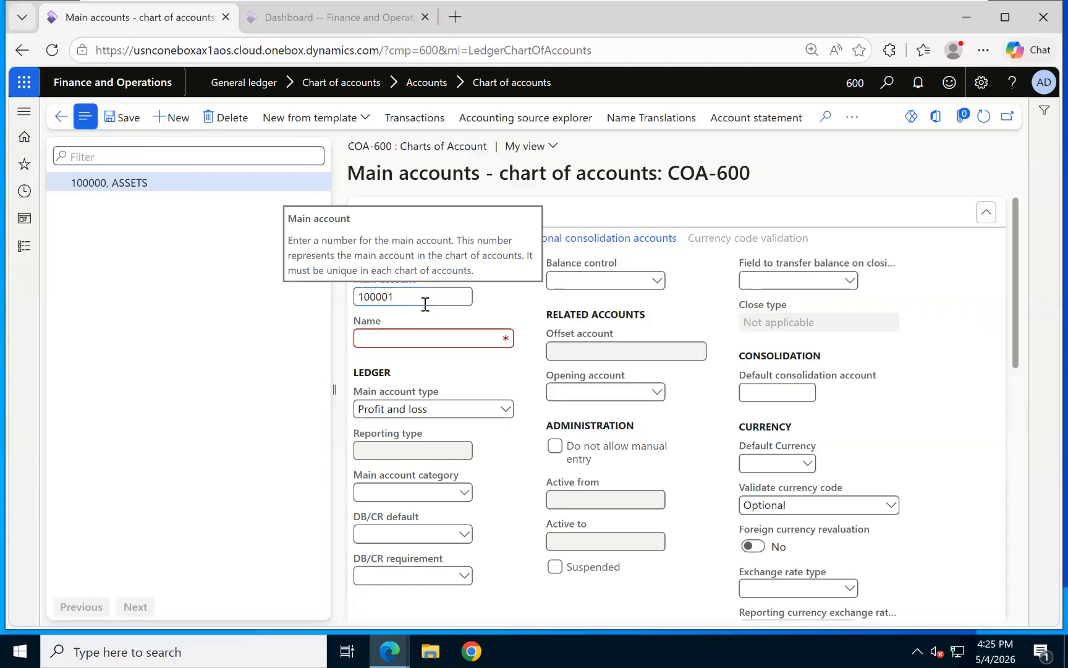
{"action": "left_click", "coordinate": [417, 335]}
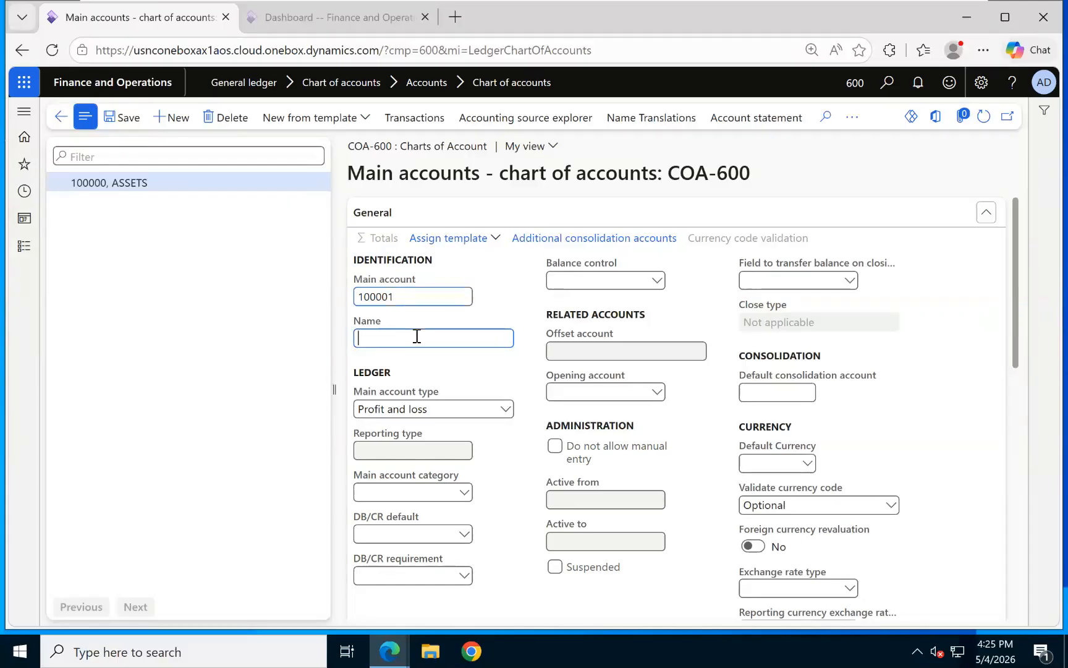
{"action": "type", "text": "Cash Account"}
{"action": "left_click", "coordinate": [506, 409]}
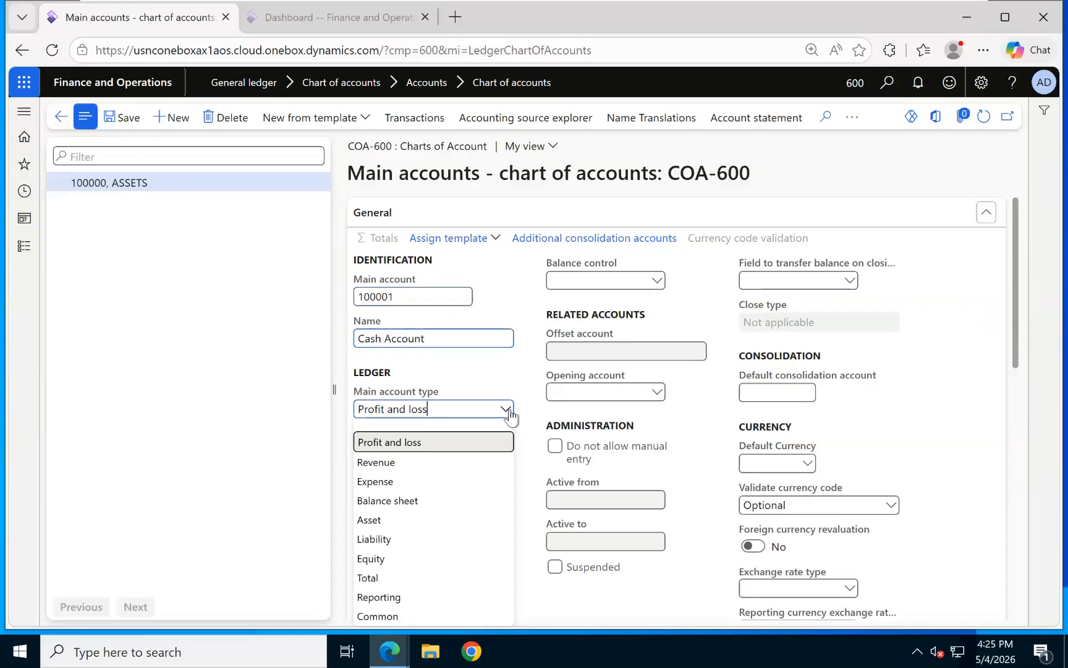
{"action": "left_click", "coordinate": [371, 519]}
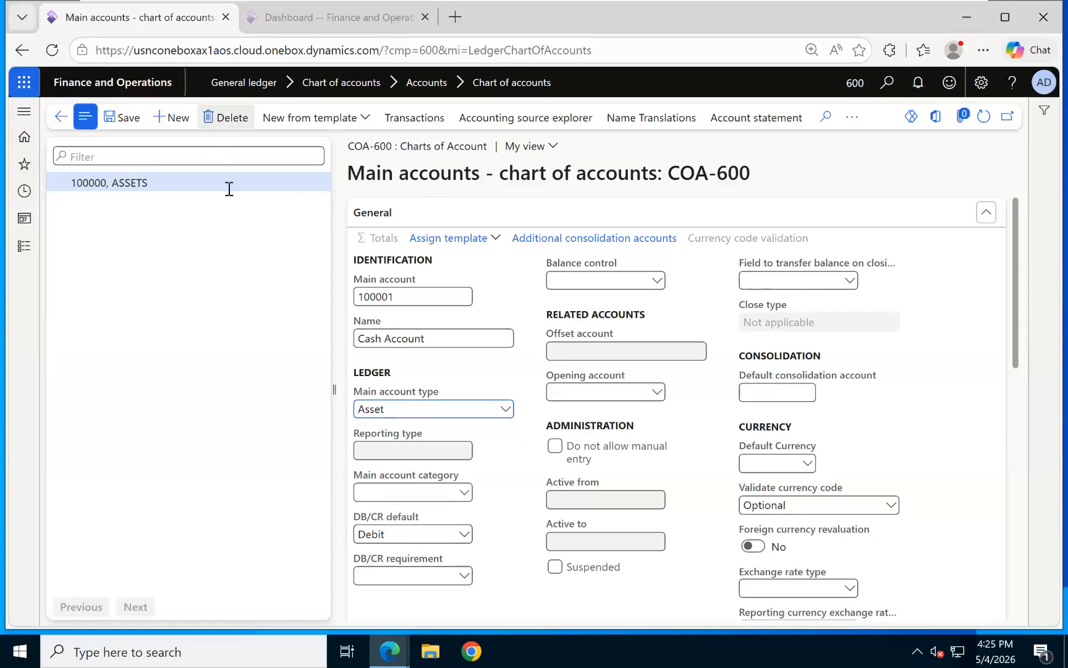
{"action": "left_click", "coordinate": [127, 119]}
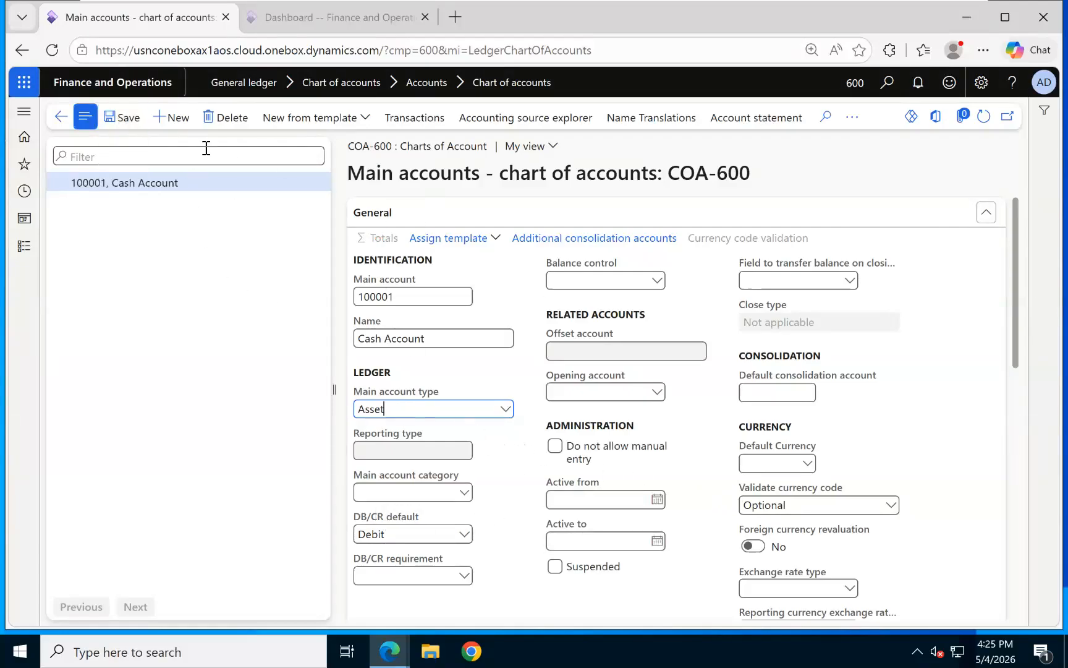
{"action": "left_click", "coordinate": [171, 123]}
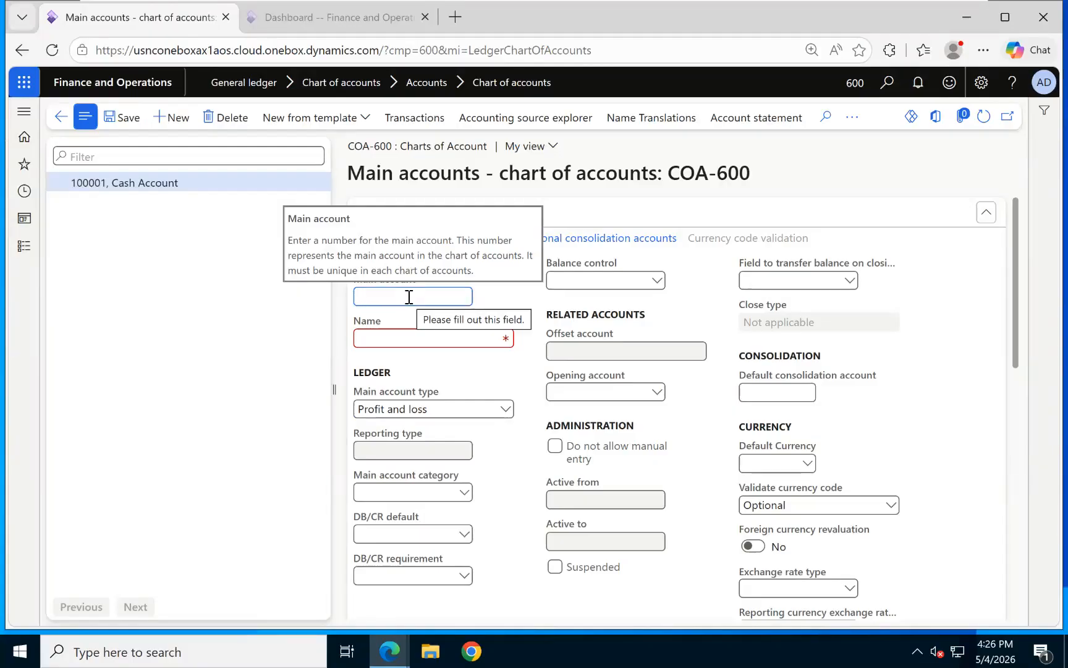
Enter main account 100002 named Bank Account with main account type Asset.
{"action": "type", "text": "nk"}
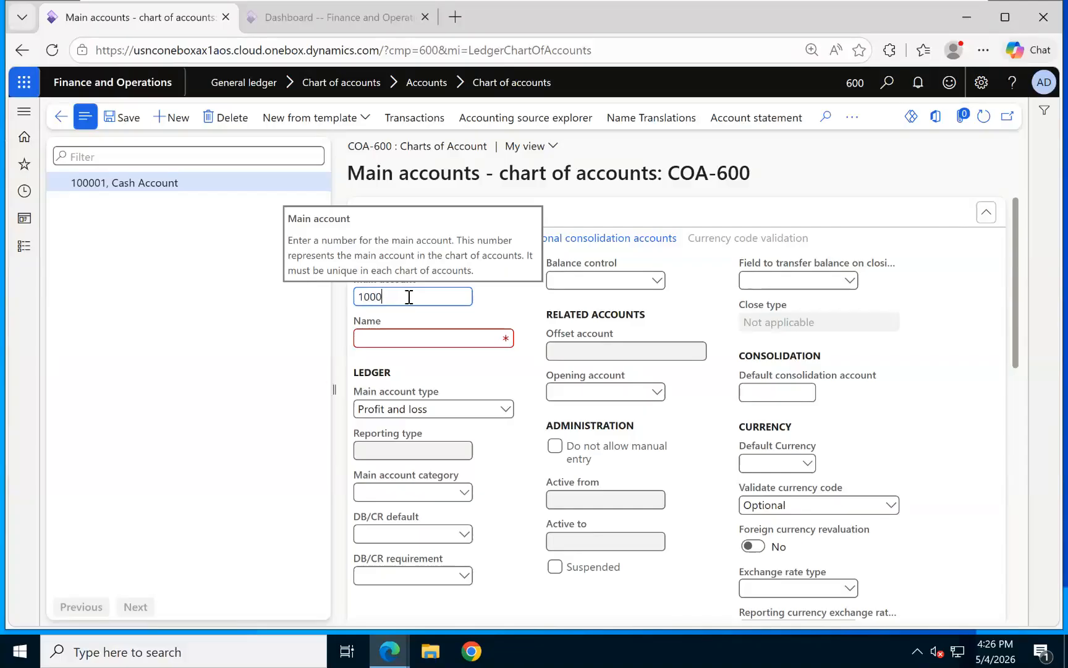
{"action": "type", "text": "02"}
{"action": "left_click", "coordinate": [424, 334]}
{"action": "type", "text": "Bank Account"}
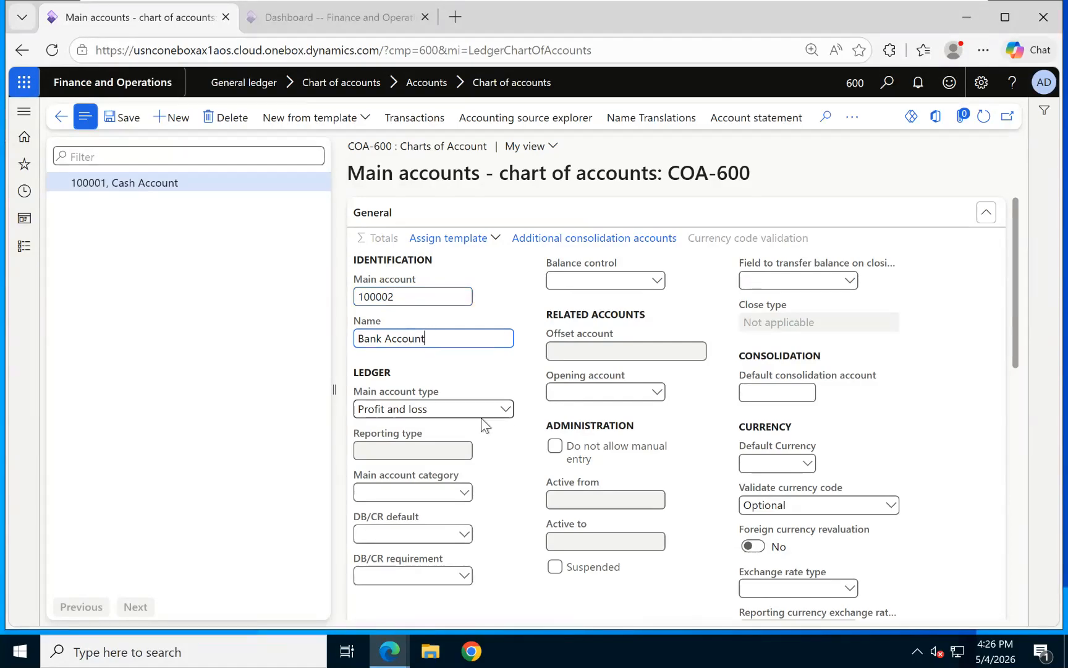
{"action": "left_click", "coordinate": [502, 408]}
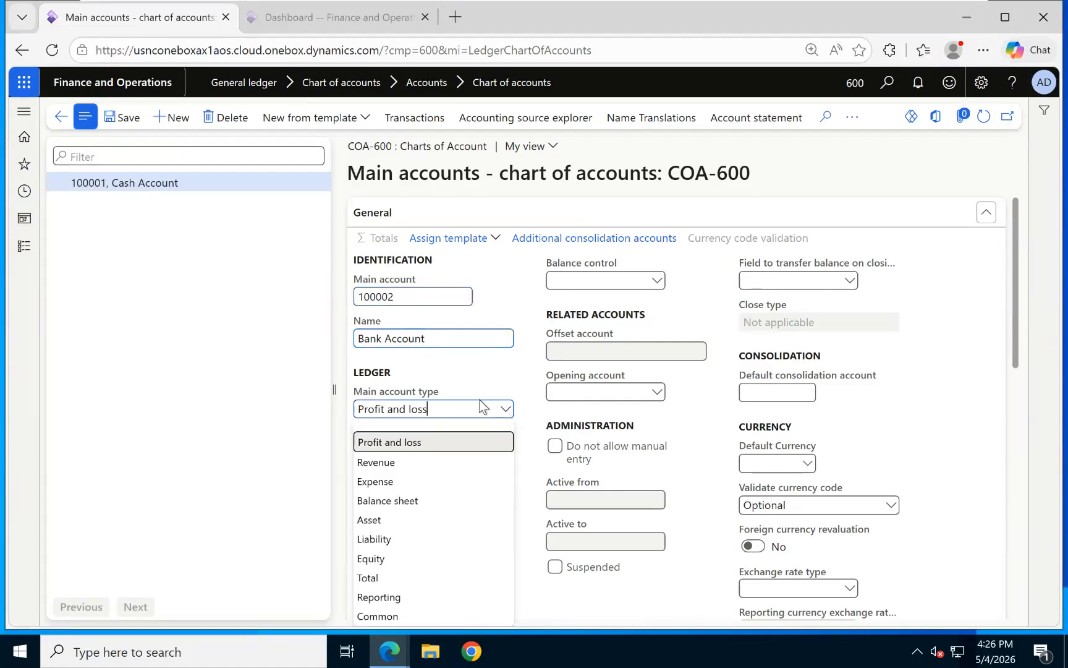
{"action": "left_click", "coordinate": [406, 519]}
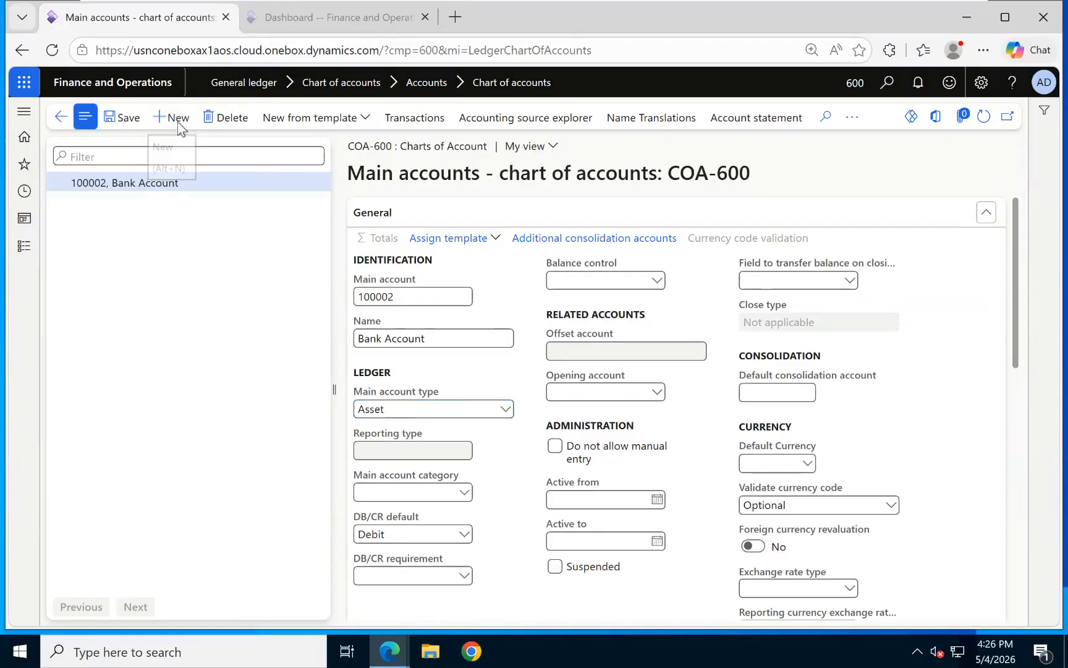
Create main account 200000 LIABILITIES as a Reporting account with Header reporting type.
{"action": "left_click", "coordinate": [400, 298]}
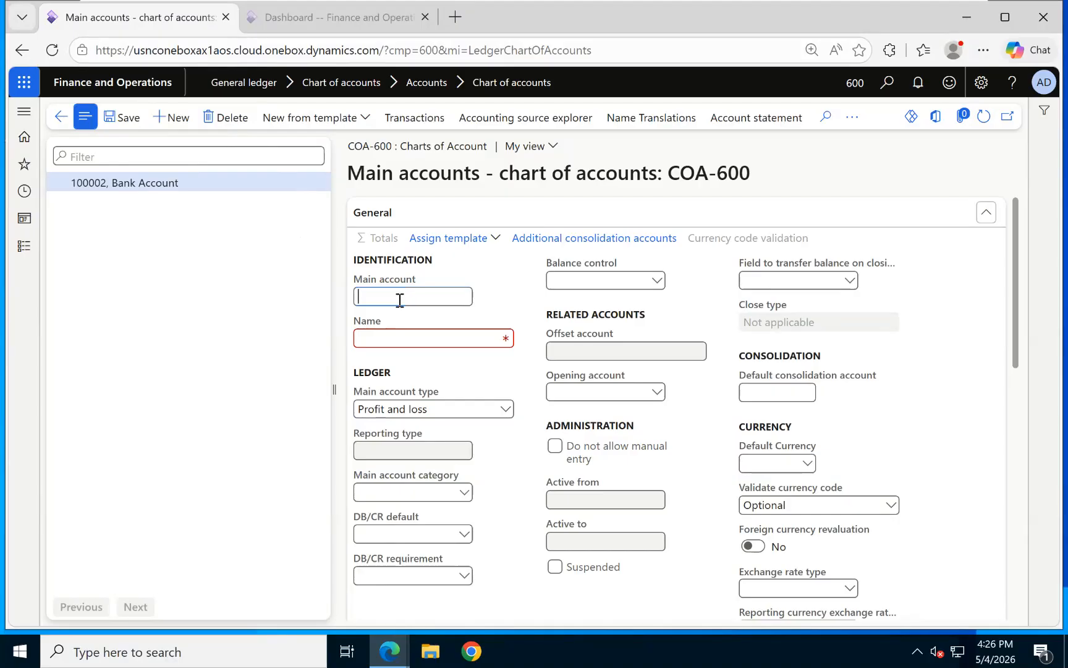
{"action": "type", "text": "200000"}
{"action": "left_click", "coordinate": [423, 338]}
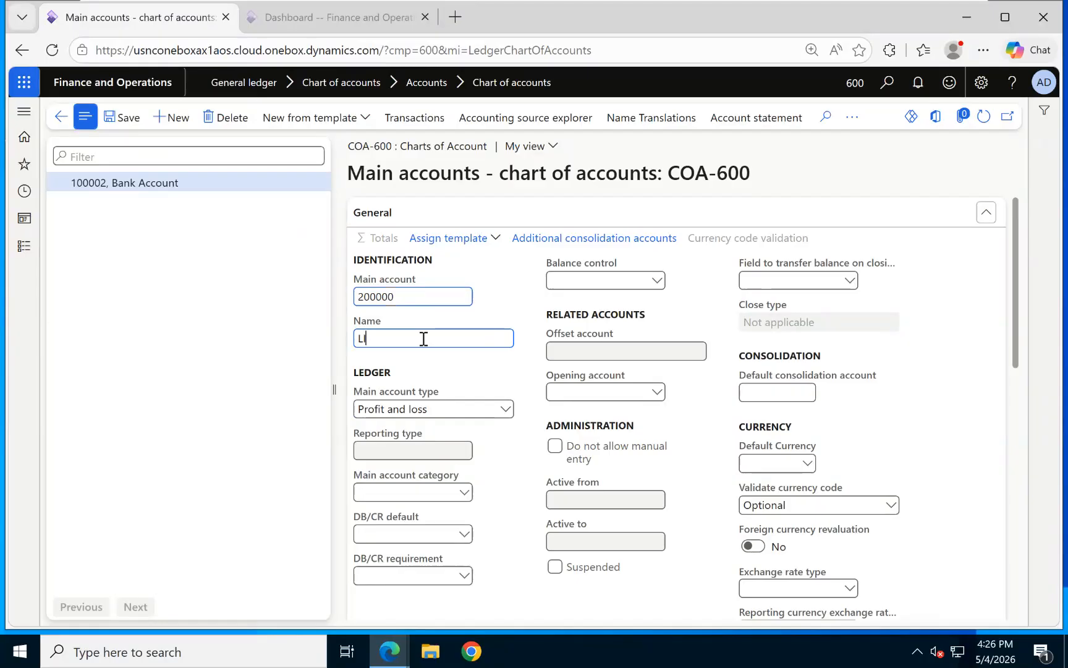
{"action": "type", "text": "LIABILITIES"}
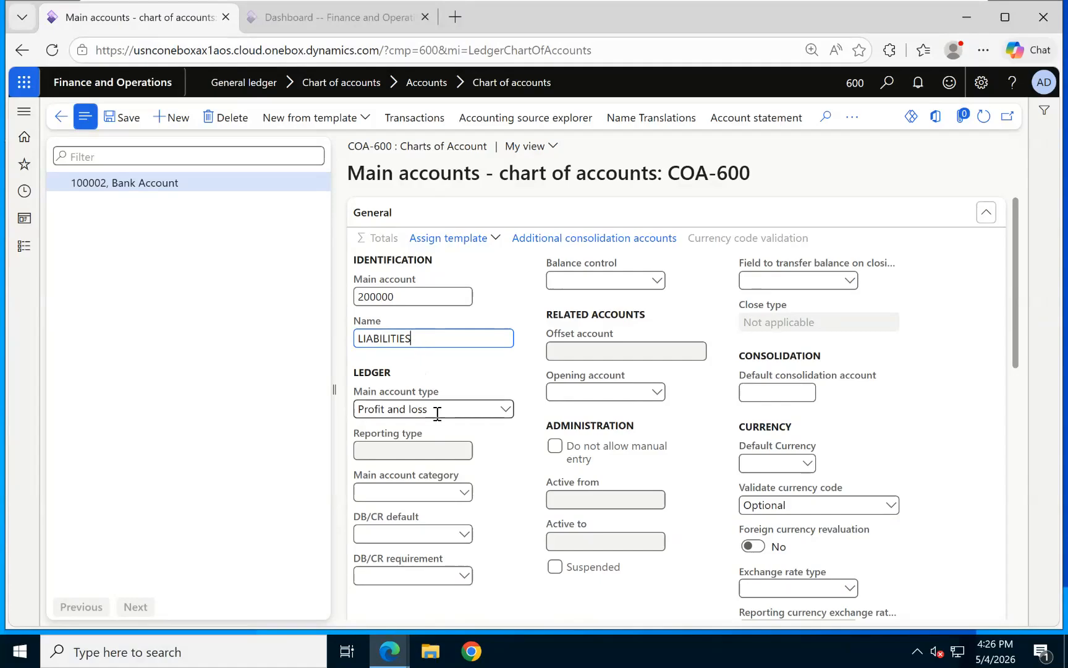
{"action": "left_click", "coordinate": [455, 408]}
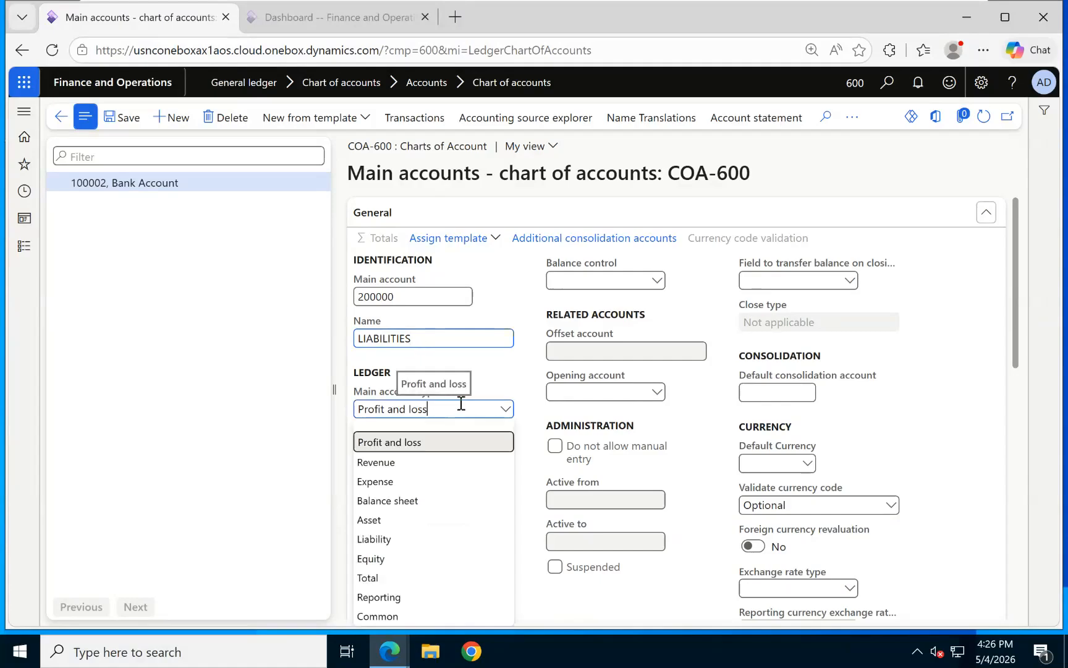
{"action": "left_click", "coordinate": [405, 595]}
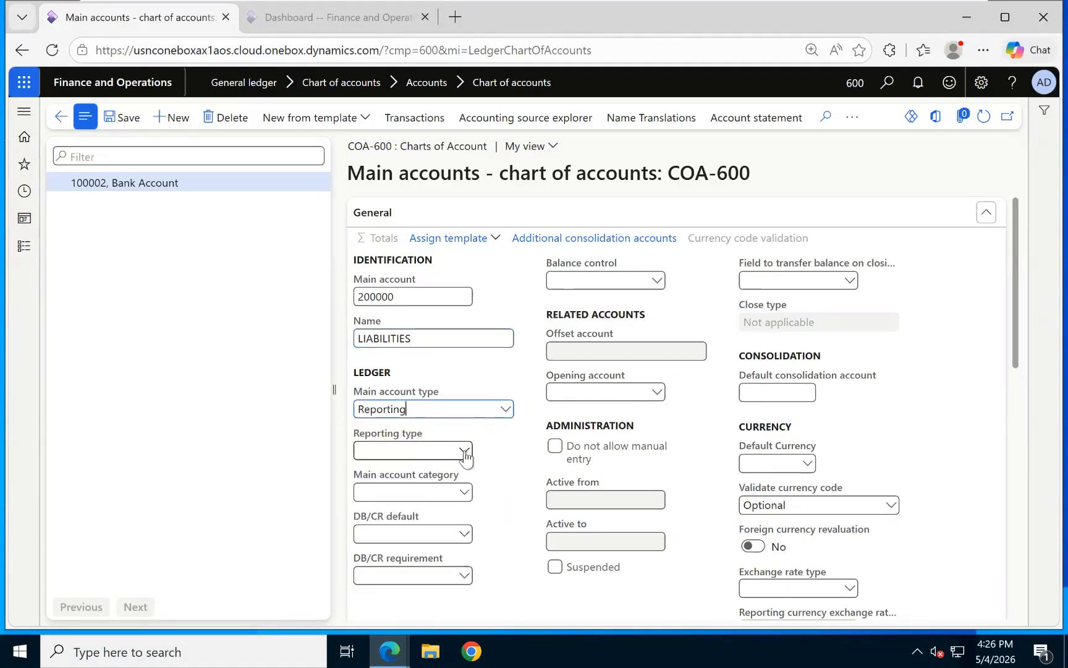
{"action": "left_click", "coordinate": [464, 450]}
{"action": "left_click", "coordinate": [409, 470]}
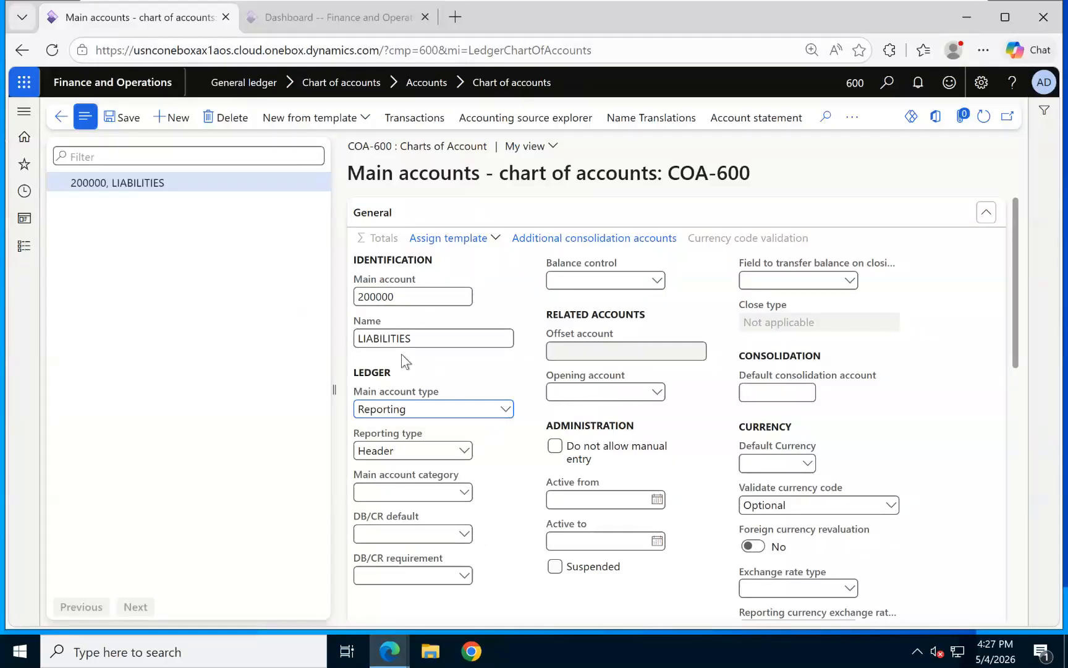
Add main account 200001 Loan Account with type Liability and save it.
{"action": "left_click", "coordinate": [171, 117]}
{"action": "type", "text": "20"}
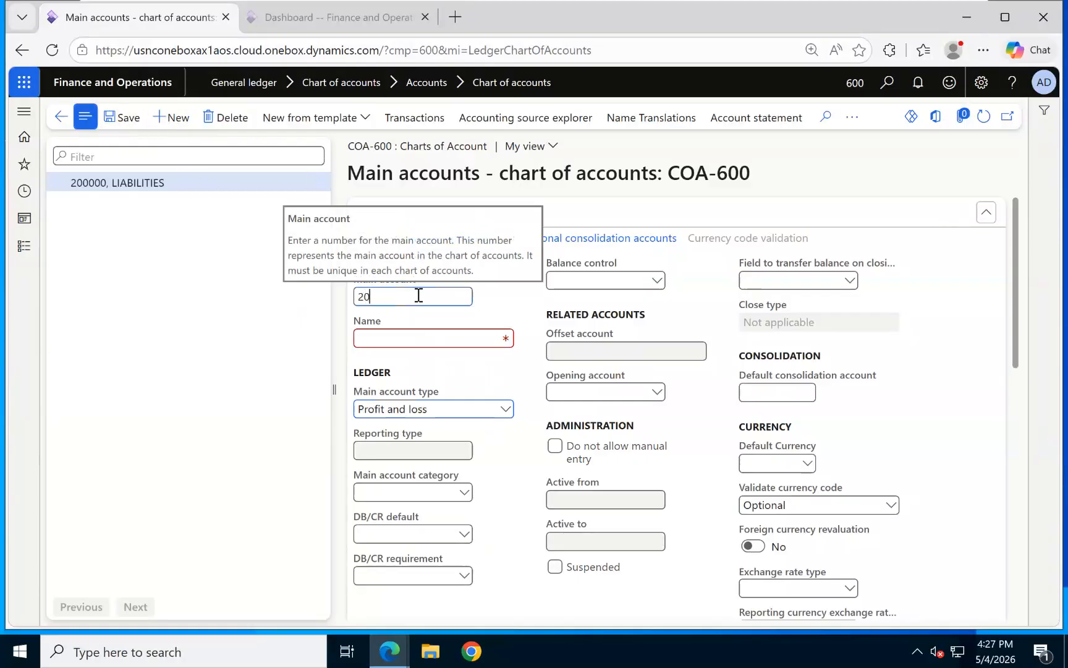
{"action": "type", "text": "00001"}
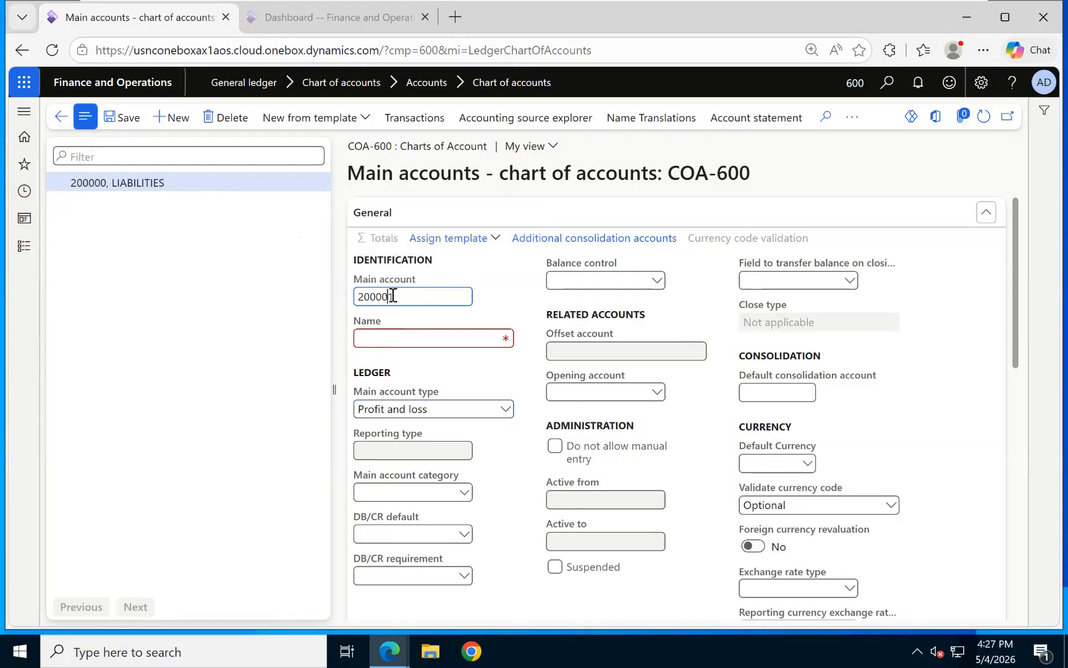
{"action": "left_click", "coordinate": [406, 341]}
{"action": "type", "text": "S"}
{"action": "type", "text": "Loan Account"}
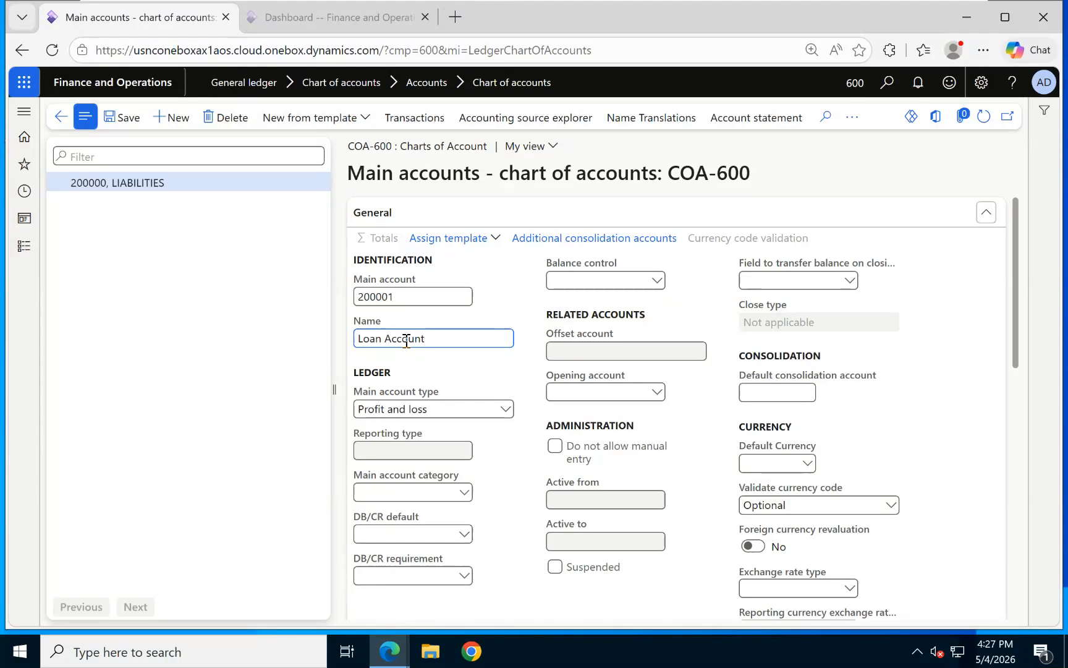
{"action": "left_click", "coordinate": [505, 410]}
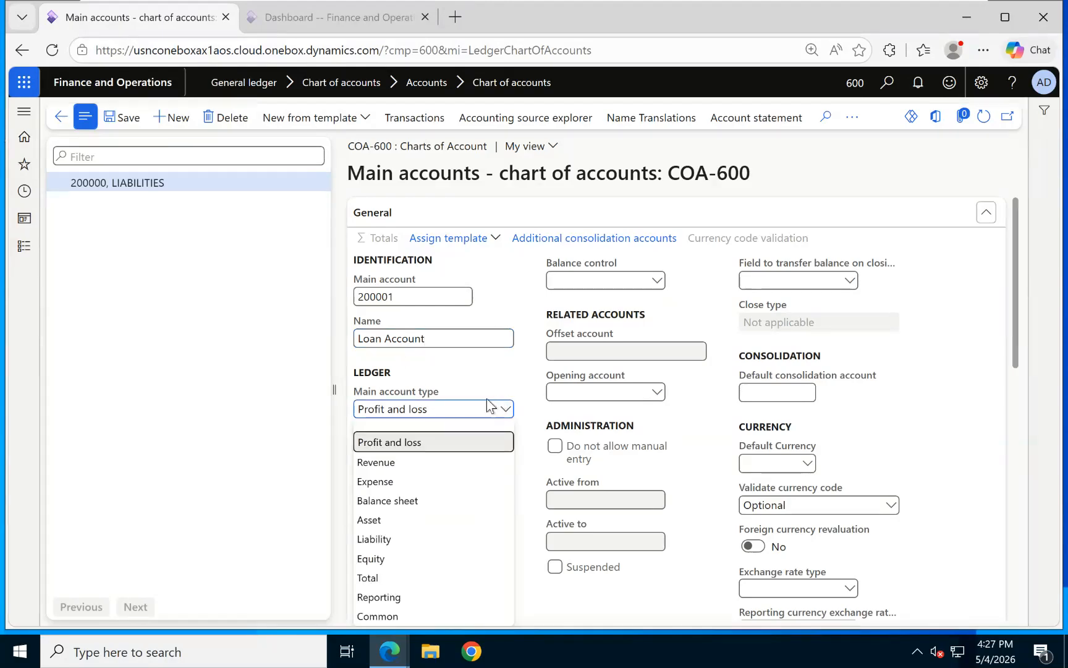
{"action": "left_click", "coordinate": [378, 535]}
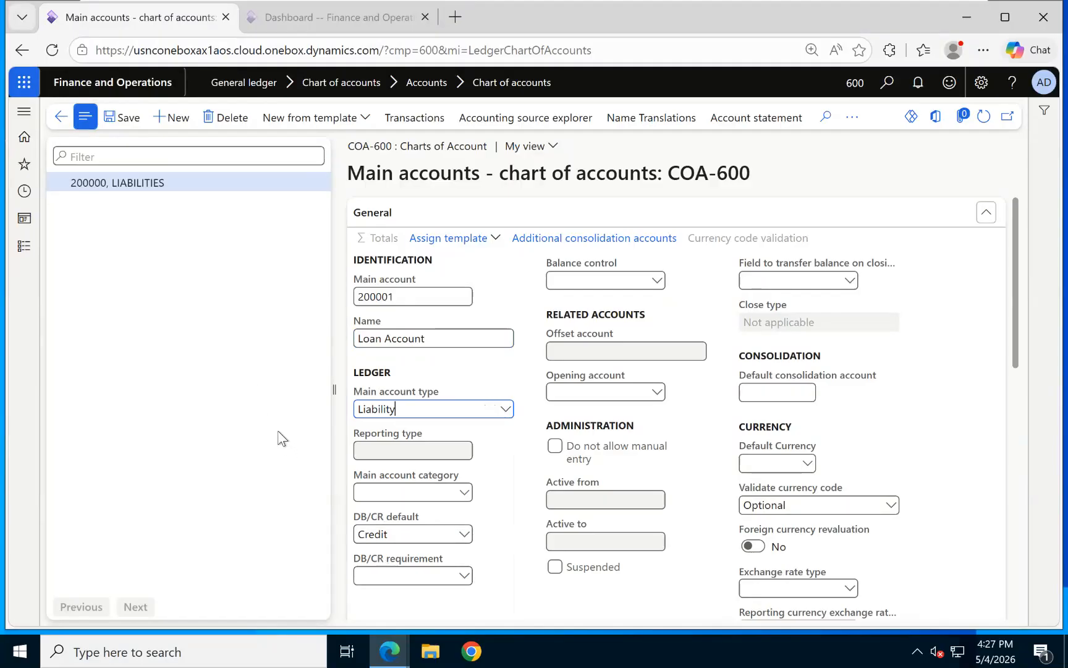
{"action": "left_click", "coordinate": [122, 117]}
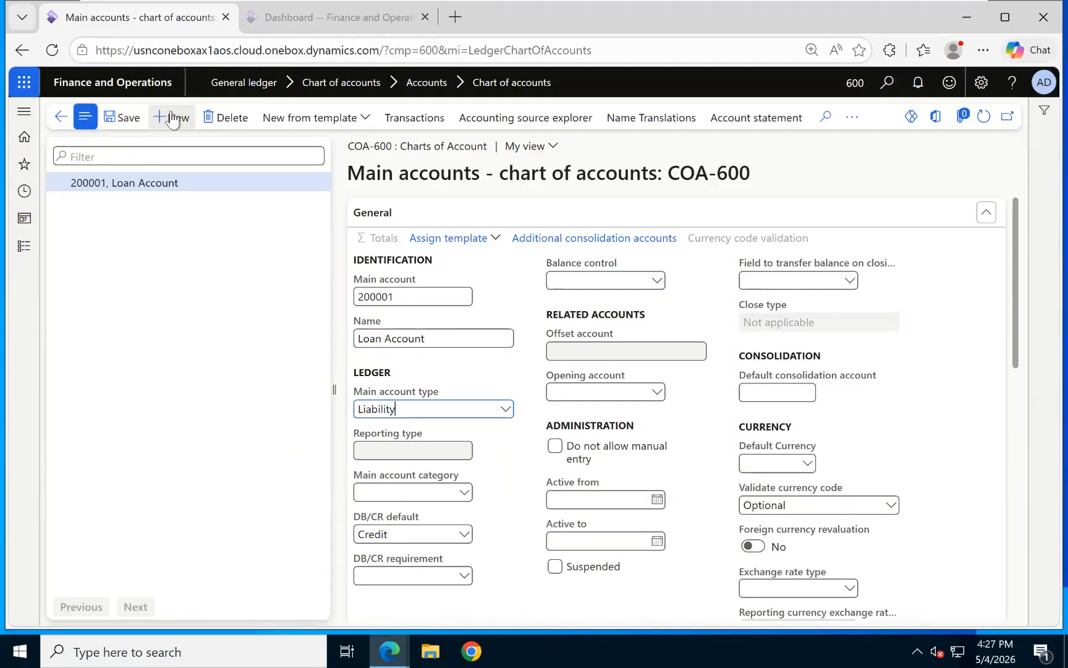
Save main account 200002 Longterm debt Account with main account type Liability.
{"action": "key", "text": "alt+n"}
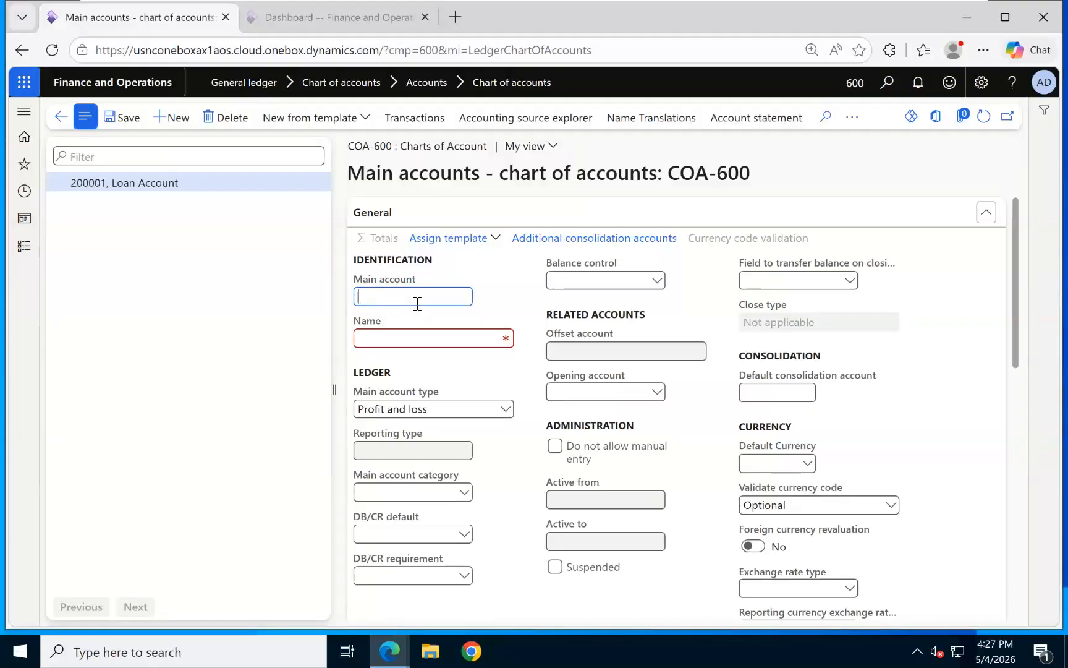
{"action": "type", "text": "200002"}
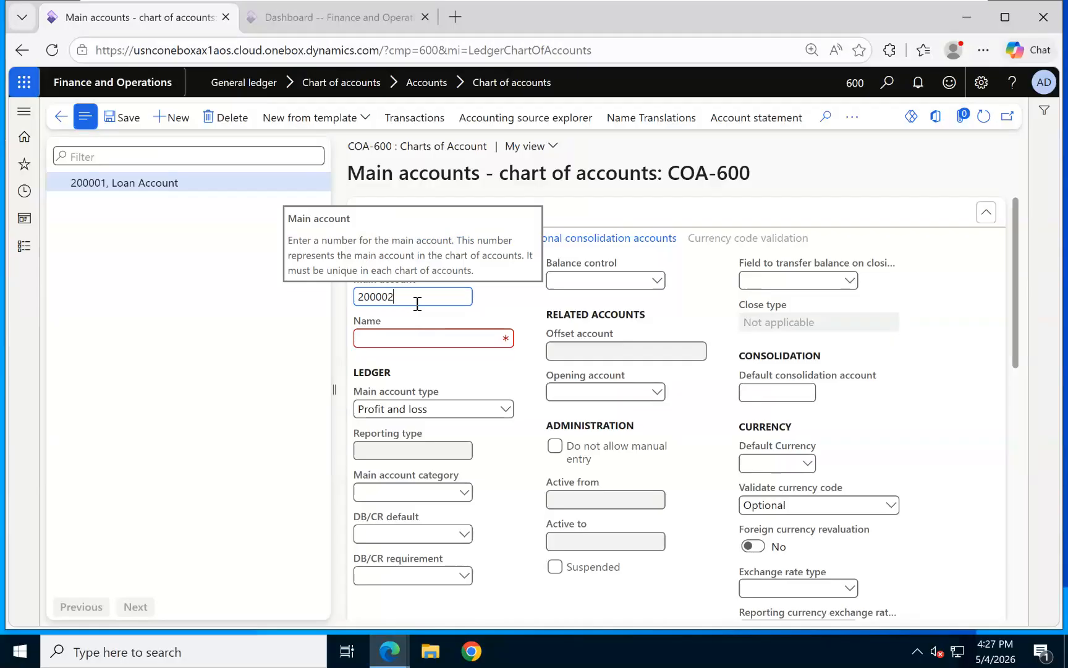
{"action": "left_click", "coordinate": [445, 335]}
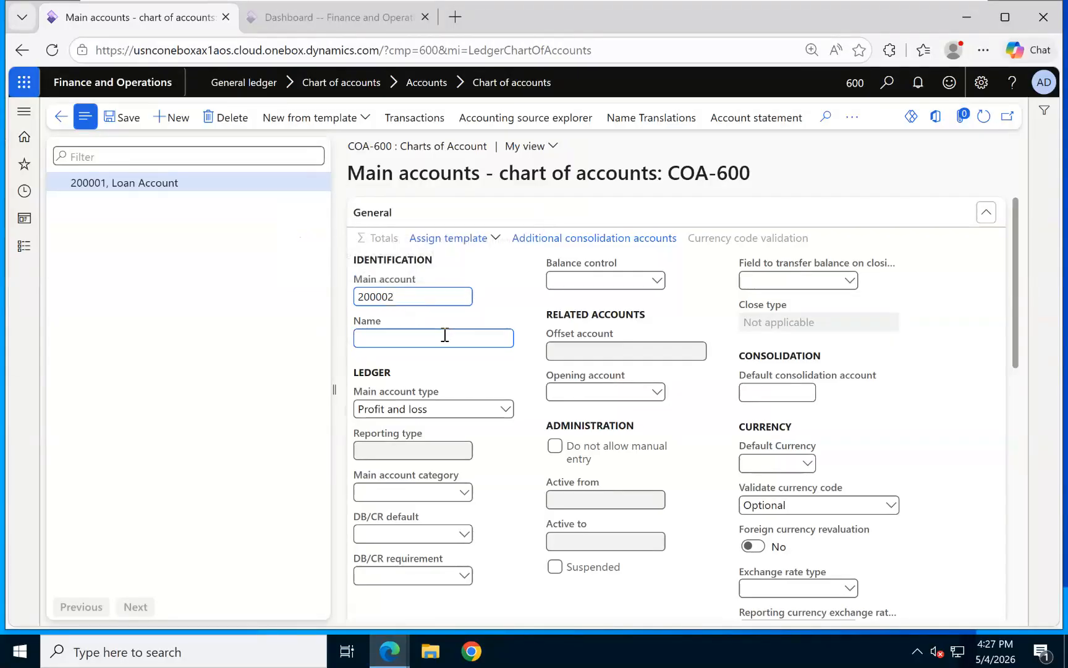
{"action": "type", "text": "Longterm de"}
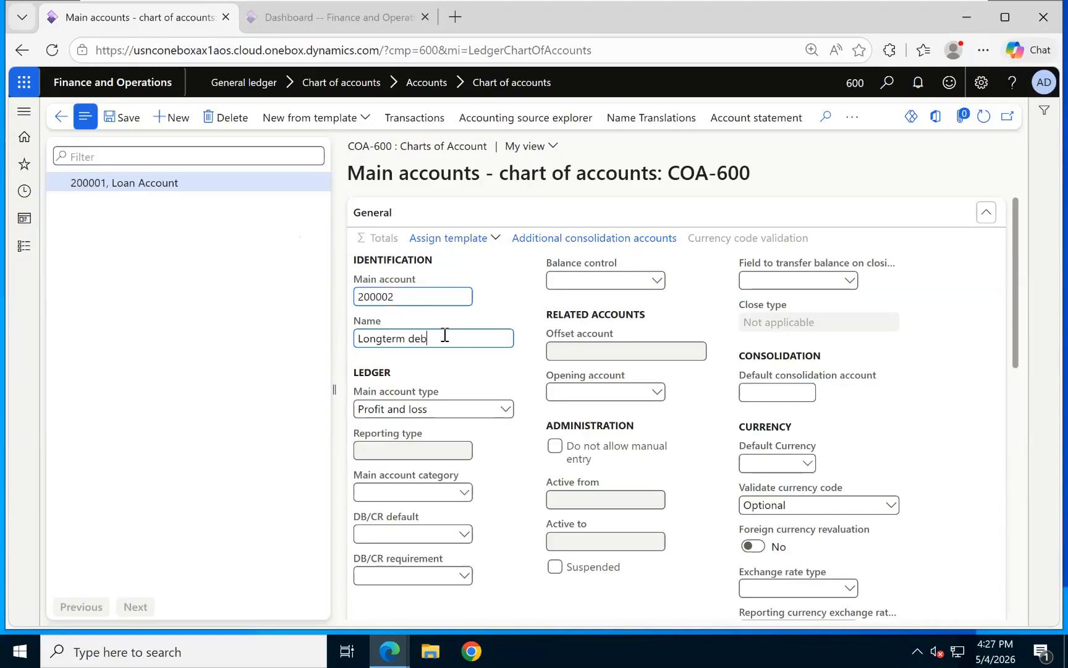
{"action": "type", "text": "b"}
{"action": "key", "text": "BackSpace"}
{"action": "key", "text": "BackSpace"}
{"action": "type", "text": "Account"}
{"action": "left_click", "coordinate": [504, 409]}
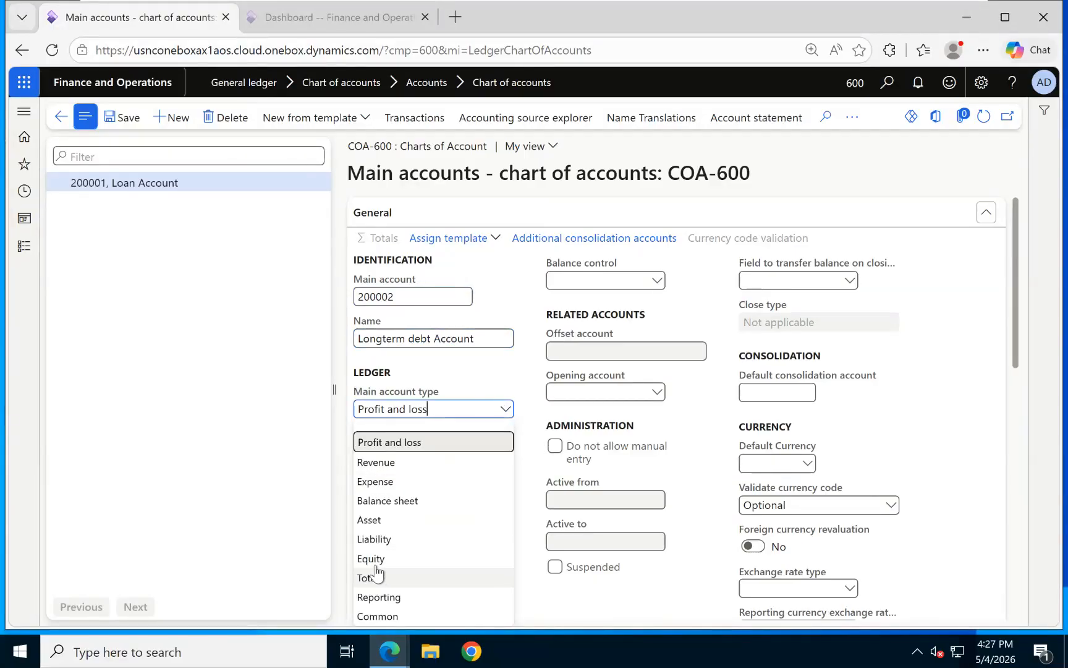
{"action": "left_click", "coordinate": [386, 539]}
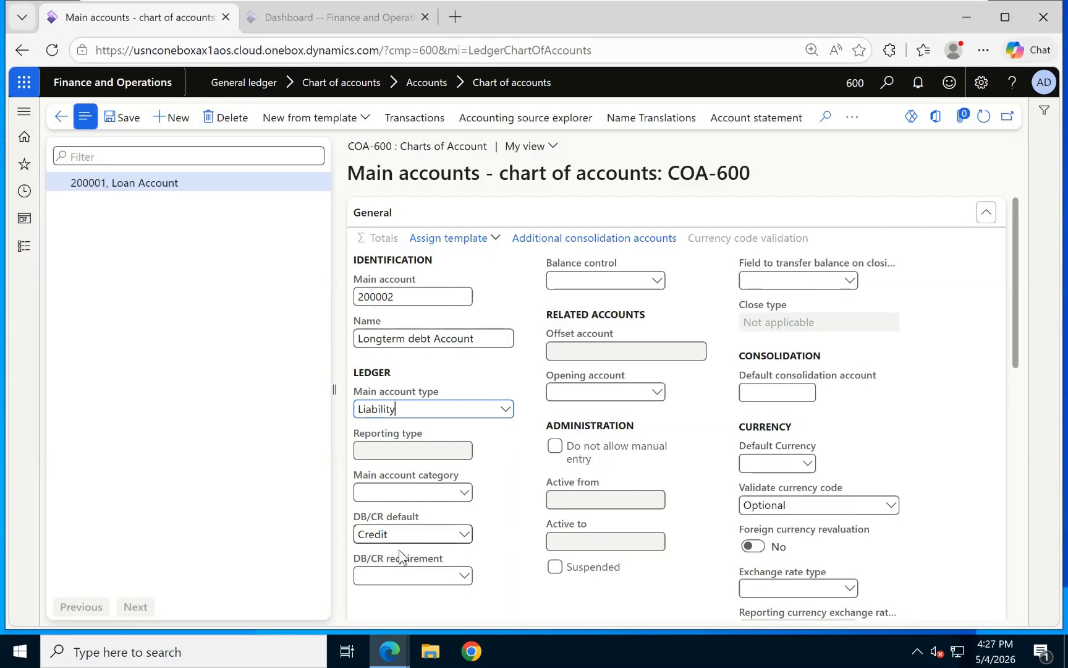
{"action": "left_click", "coordinate": [122, 122]}
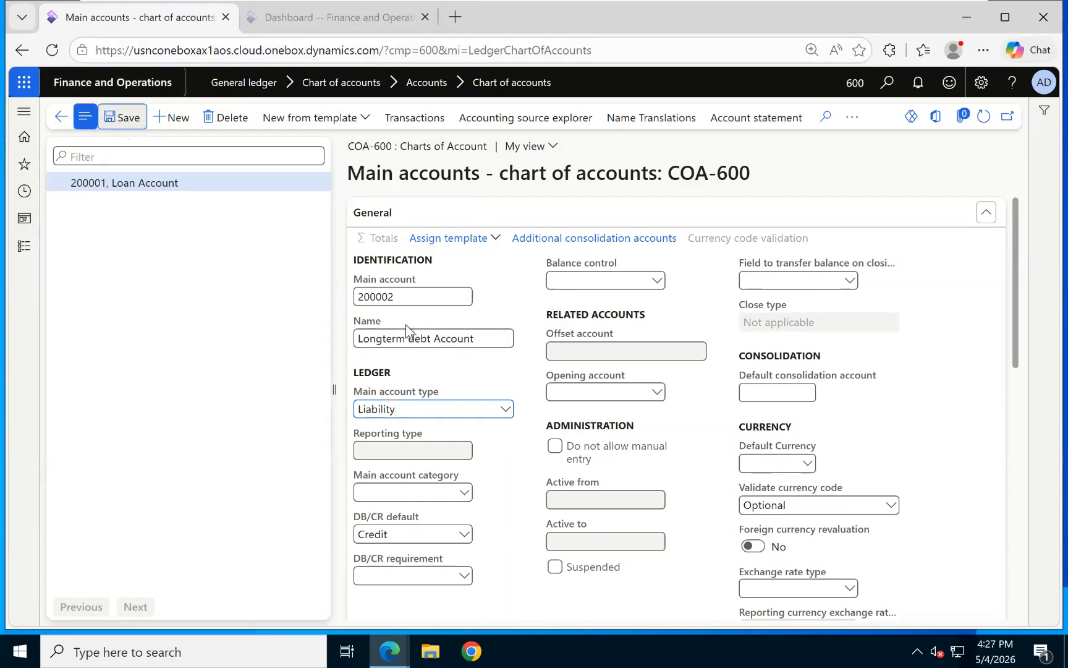
{"action": "left_click", "coordinate": [174, 119]}
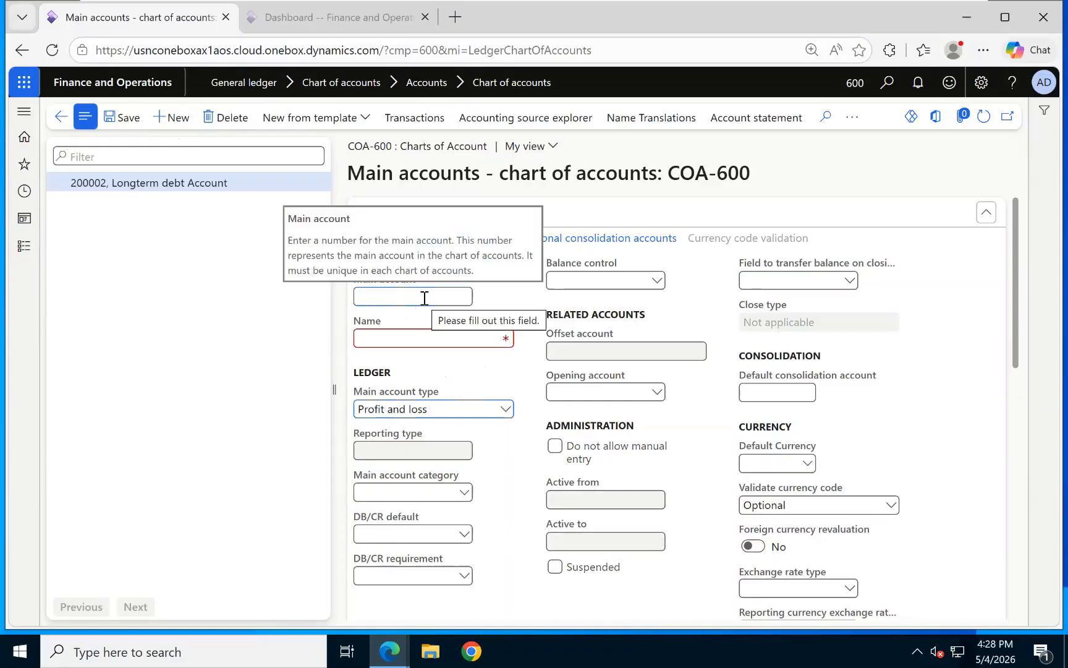
Save main account 300000 EXPENSES as a Reporting account with Header reporting type.
{"action": "type", "text": "300000"}
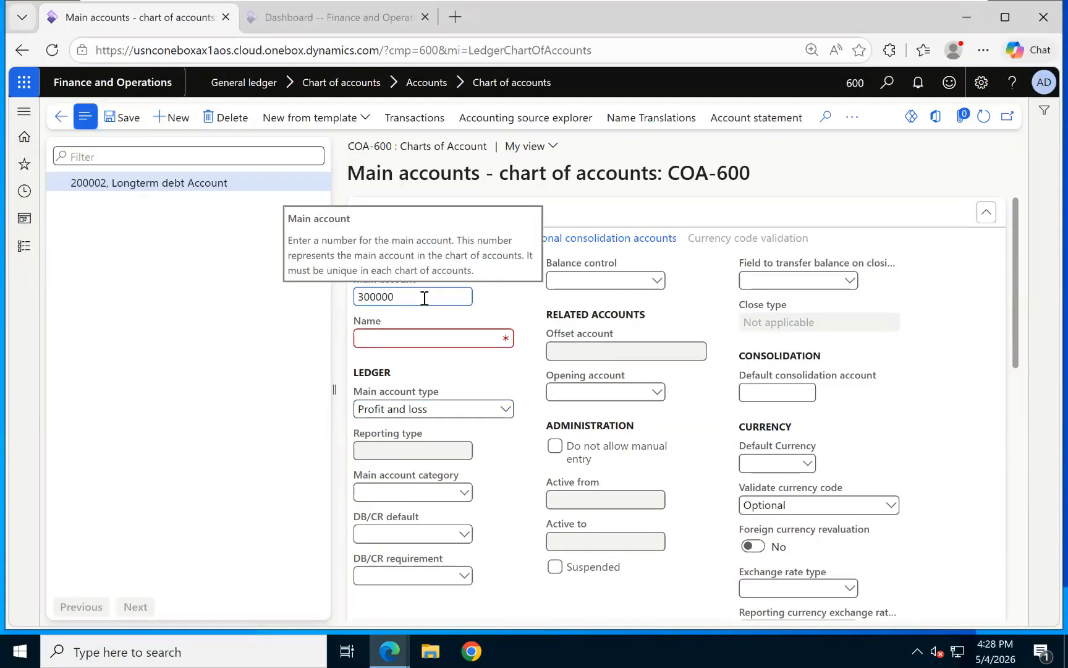
{"action": "left_click", "coordinate": [389, 339]}
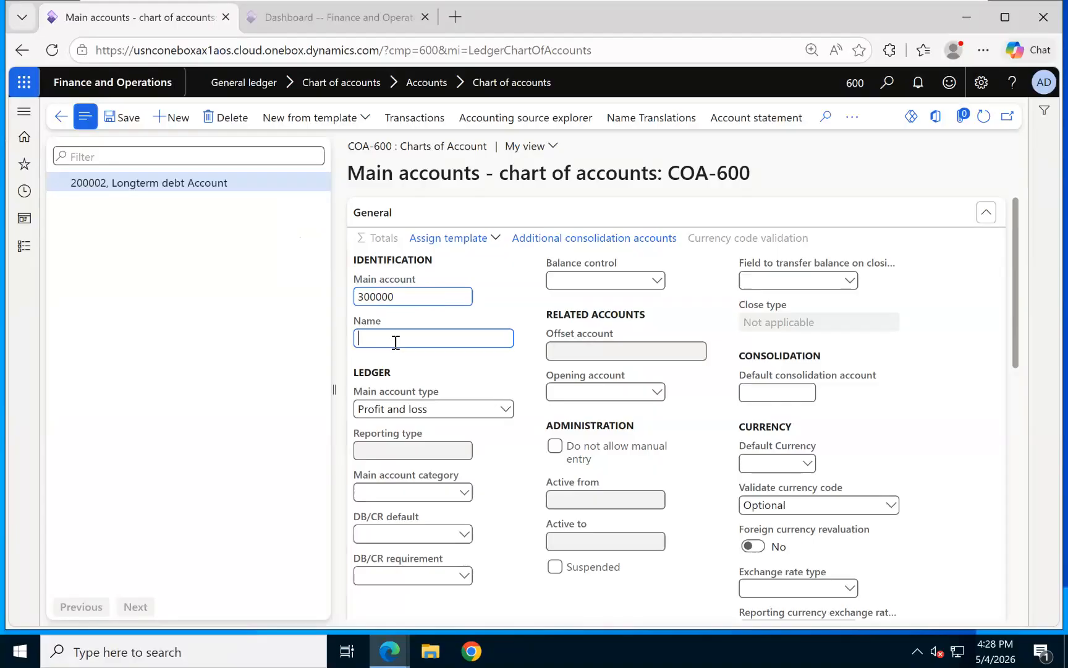
{"action": "type", "text": "EXPENSES"}
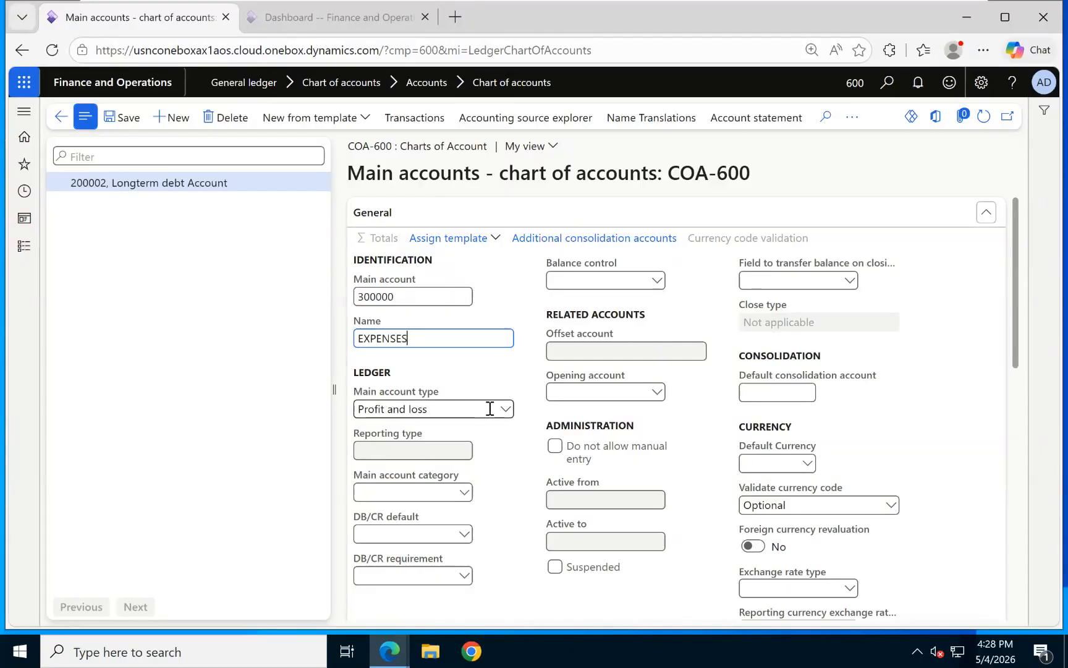
{"action": "left_click", "coordinate": [500, 409]}
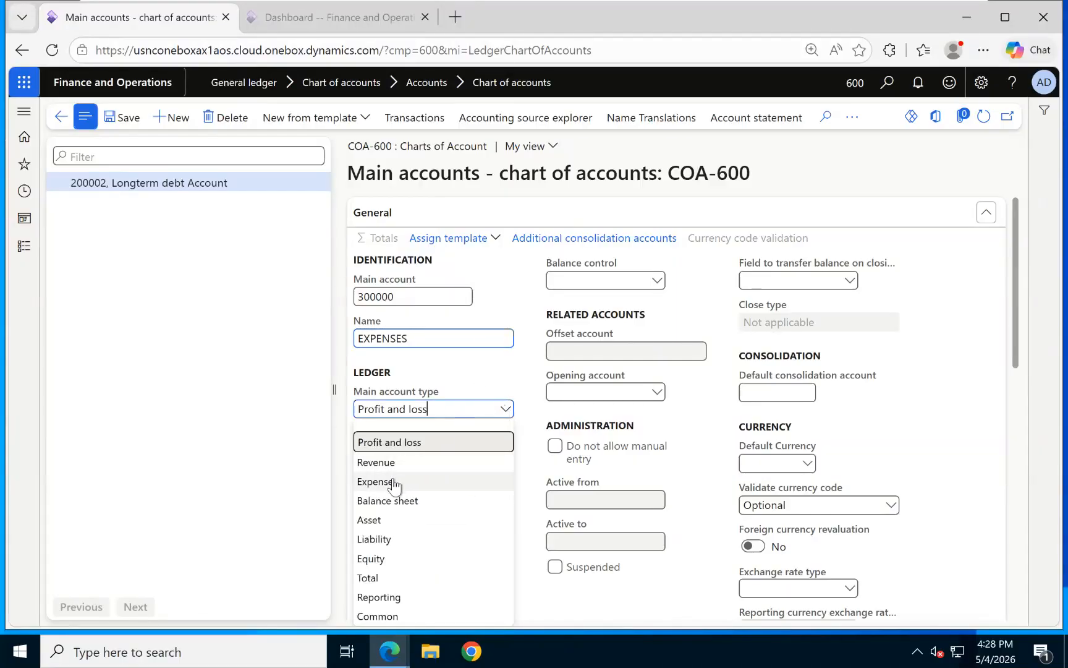
{"action": "left_click", "coordinate": [390, 482]}
{"action": "left_click", "coordinate": [505, 409]}
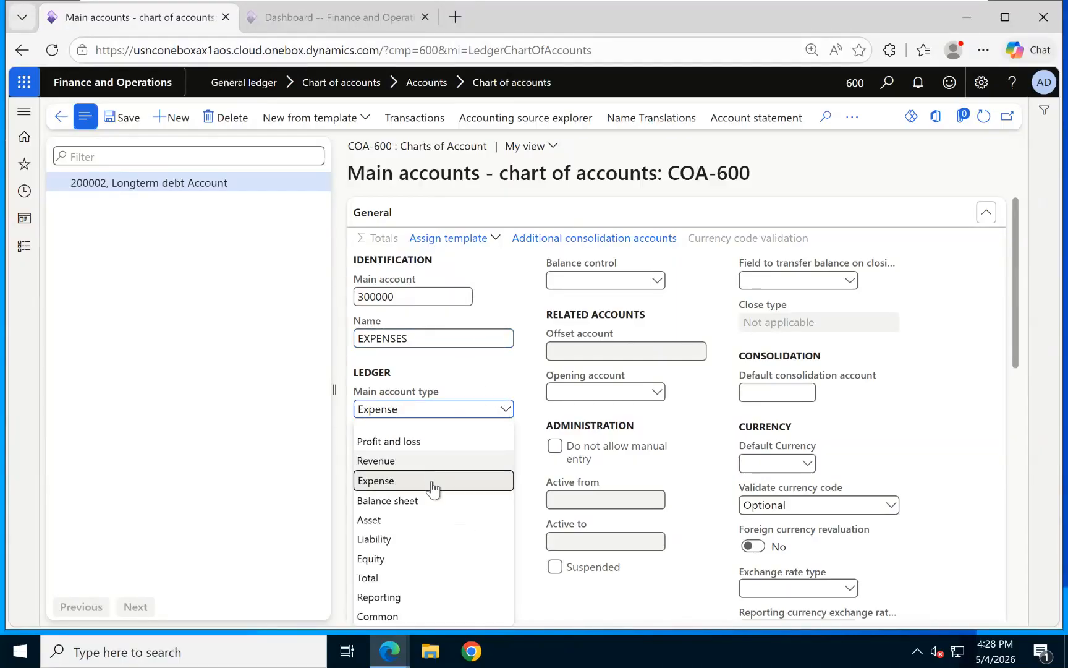
{"action": "left_click", "coordinate": [379, 597]}
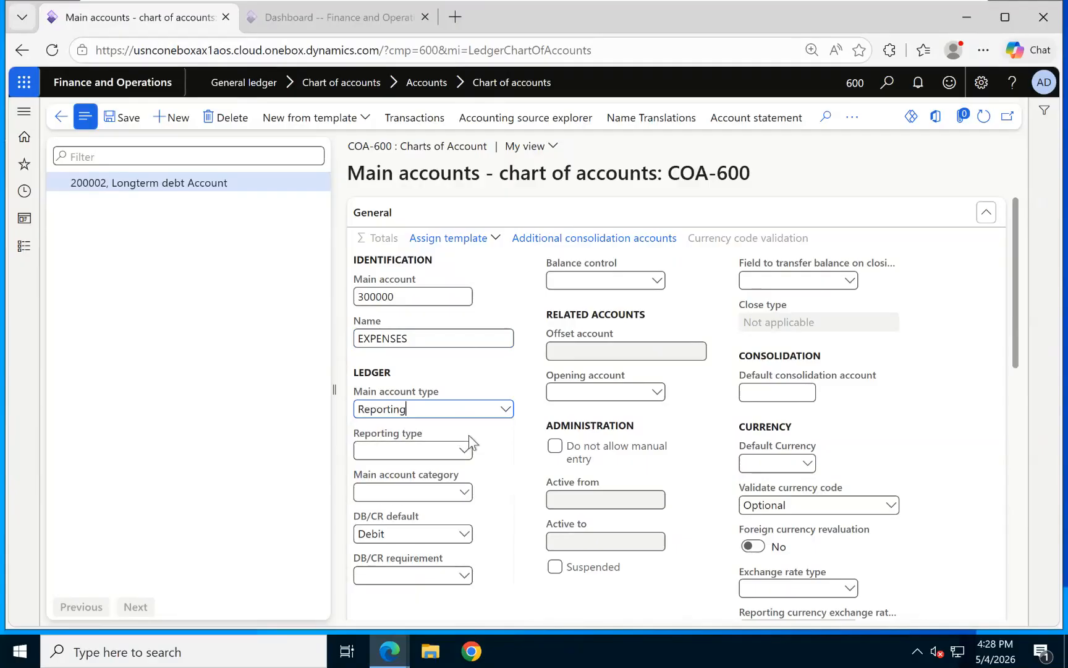
{"action": "left_click", "coordinate": [462, 451]}
{"action": "left_click", "coordinate": [427, 471]}
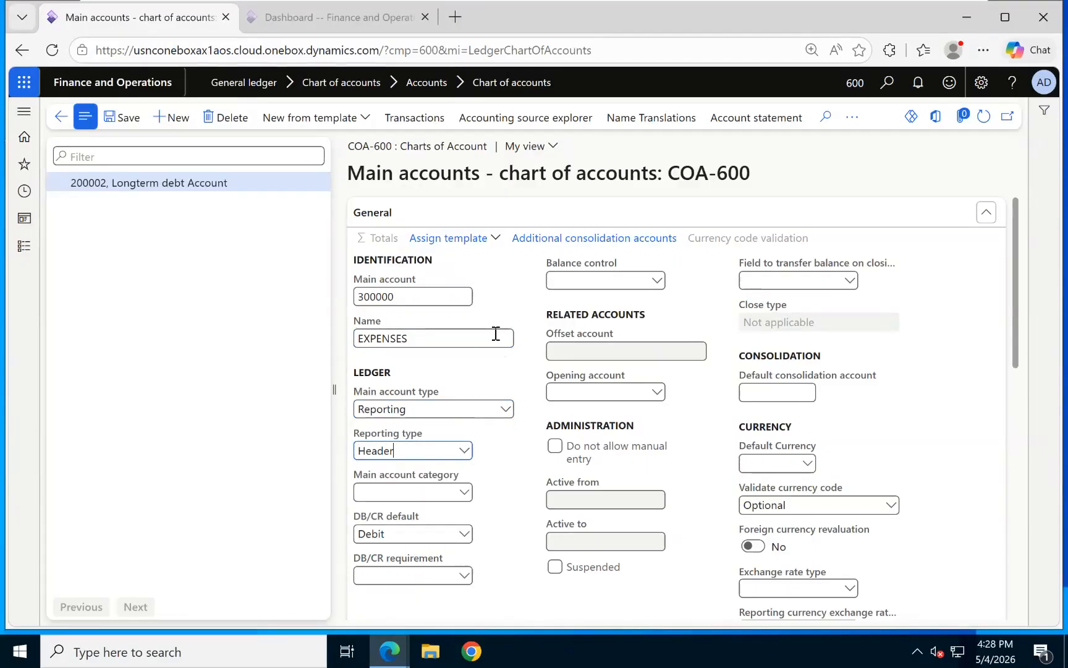
{"action": "left_click", "coordinate": [131, 119]}
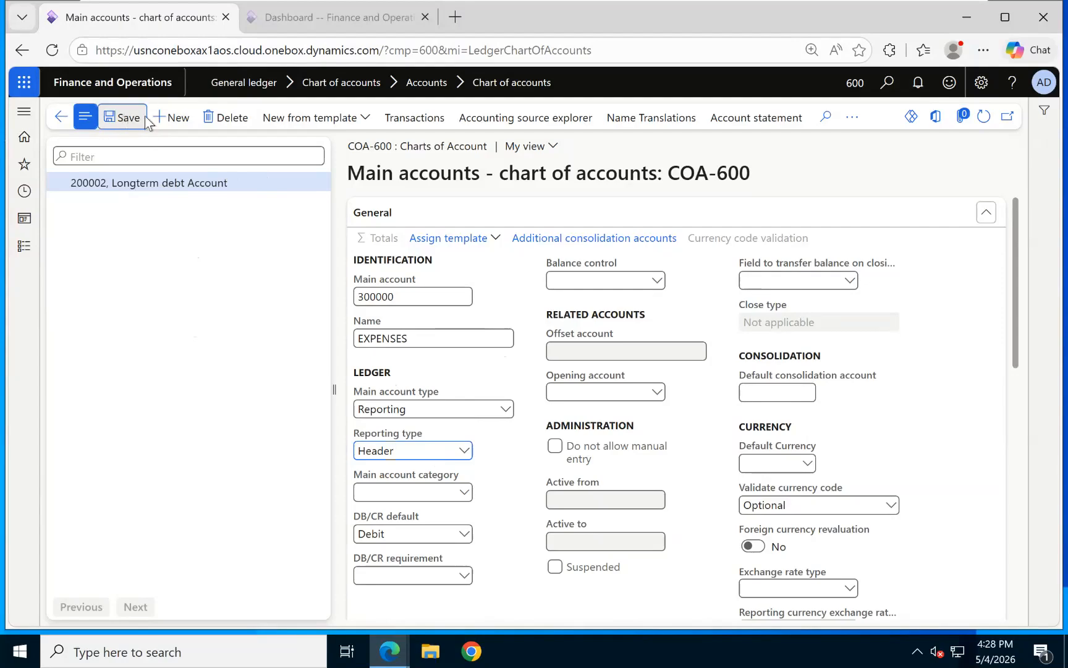
Create and save main account 300001 Salary Account with main account type Expense.
{"action": "key", "text": "alt+n"}
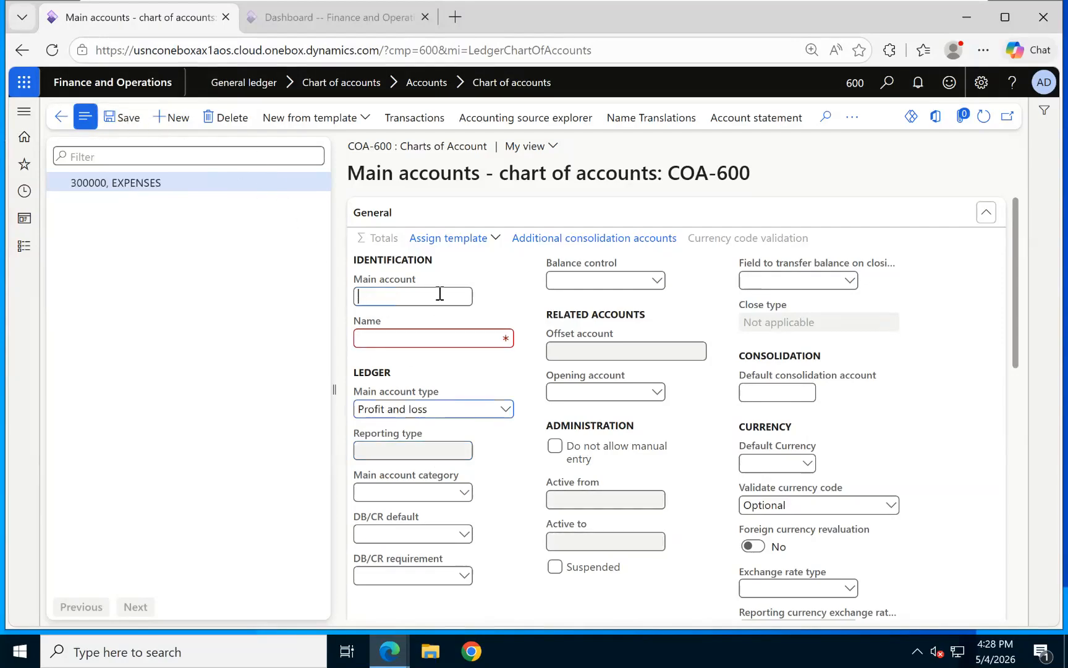
{"action": "type", "text": "300001"}
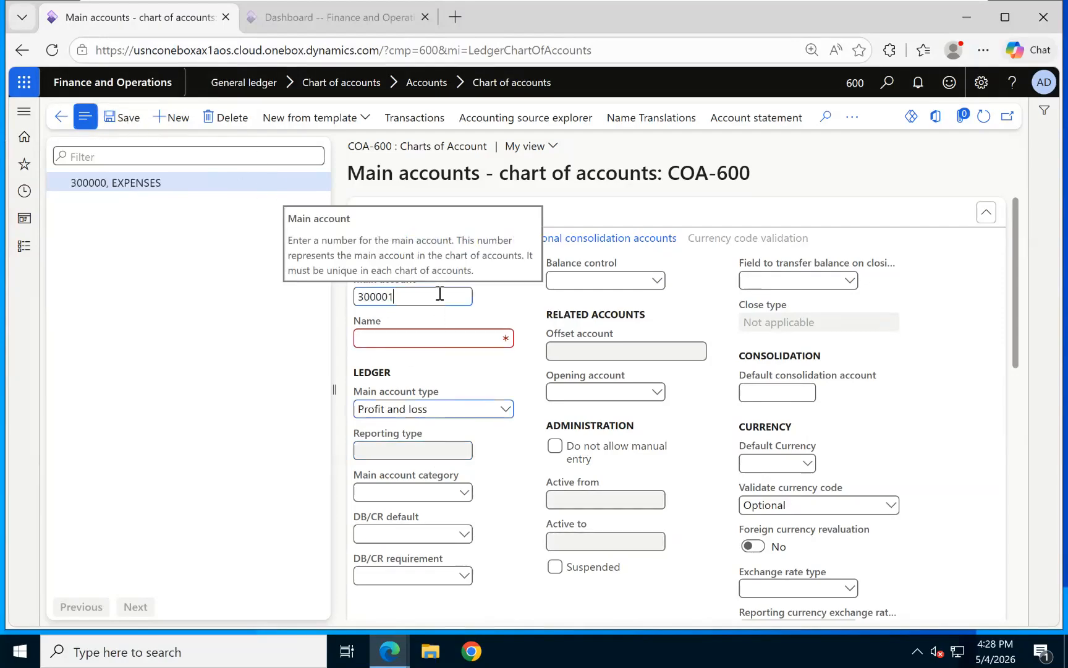
{"action": "left_click", "coordinate": [434, 337]}
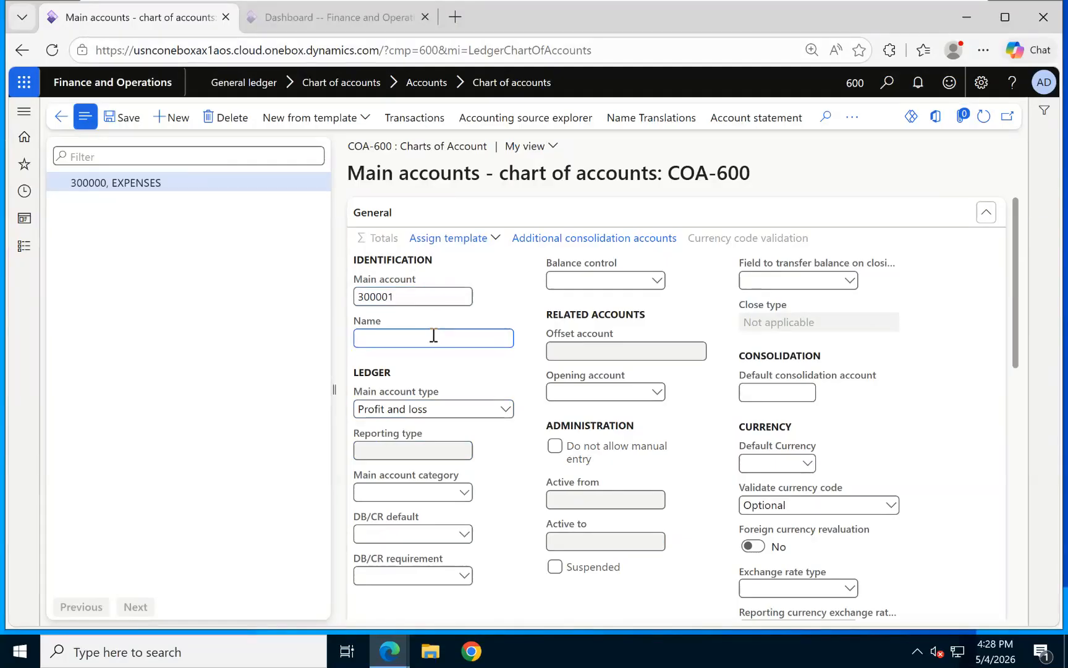
{"action": "type", "text": "Salary Account"}
{"action": "left_click", "coordinate": [504, 408]}
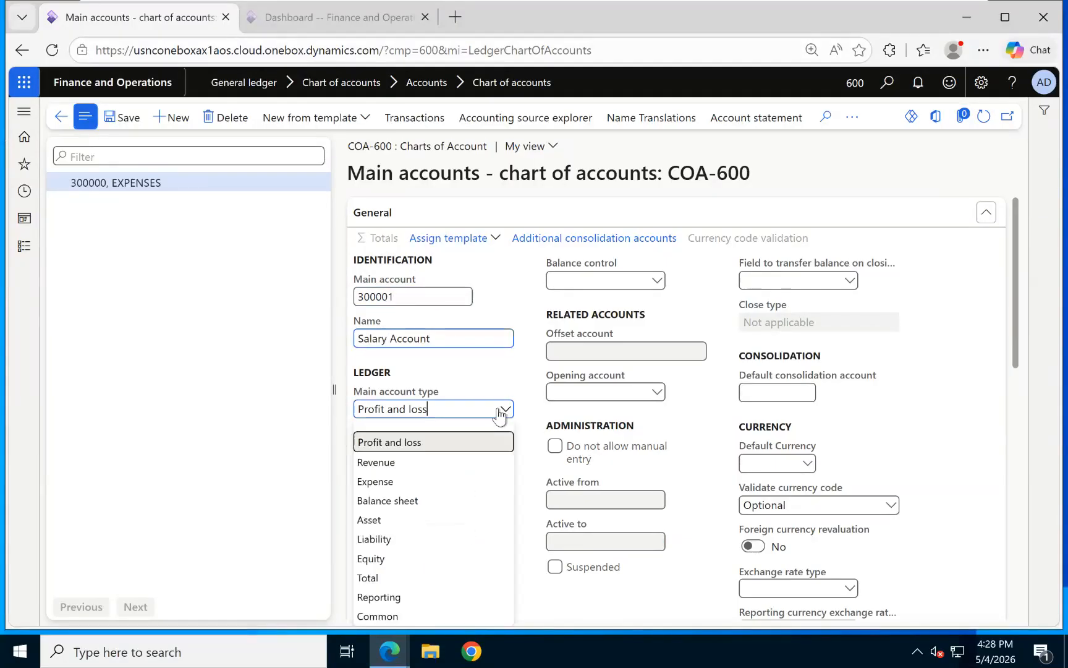
{"action": "left_click", "coordinate": [370, 479]}
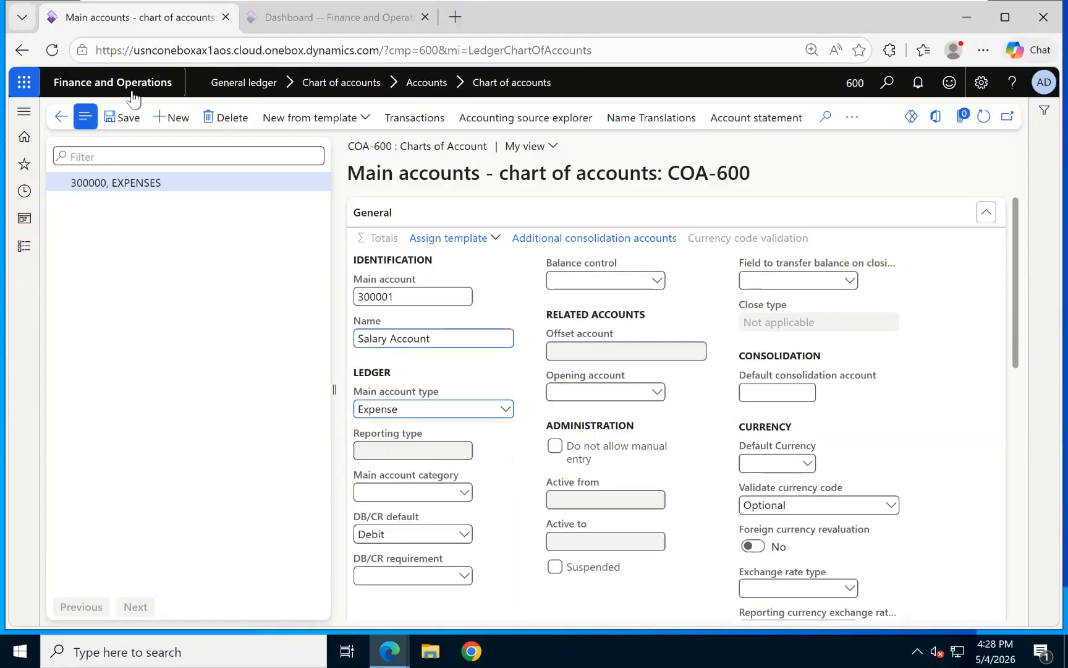
{"action": "left_click", "coordinate": [144, 121]}
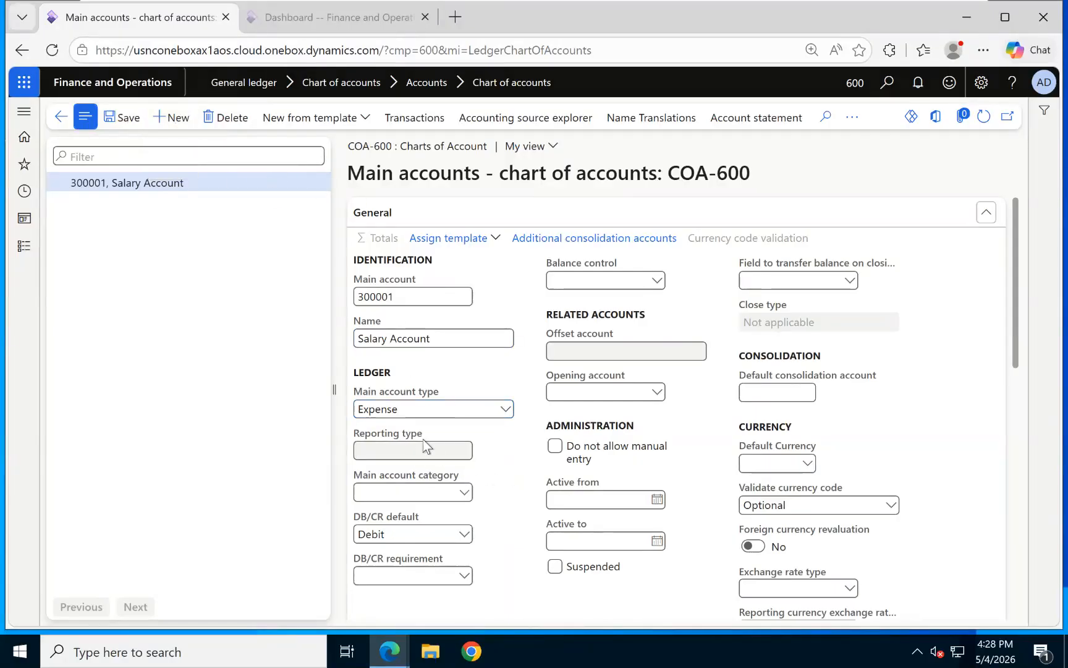
Enter main account 300002 Rent Account with main account type Expense.
{"action": "key", "text": "alt+n"}
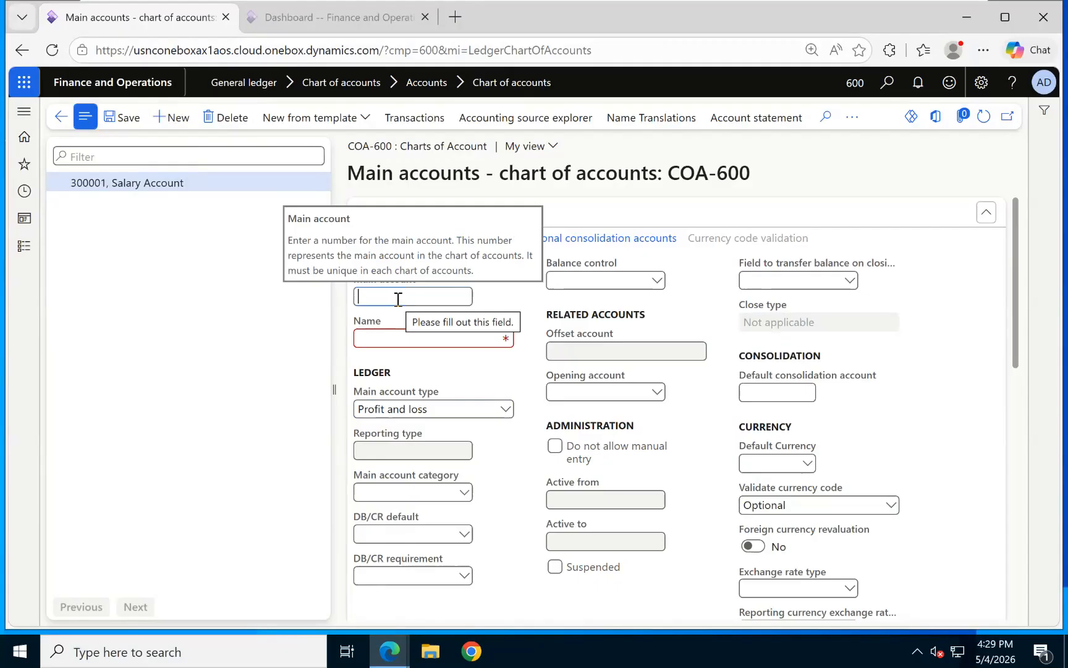
{"action": "type", "text": "300002"}
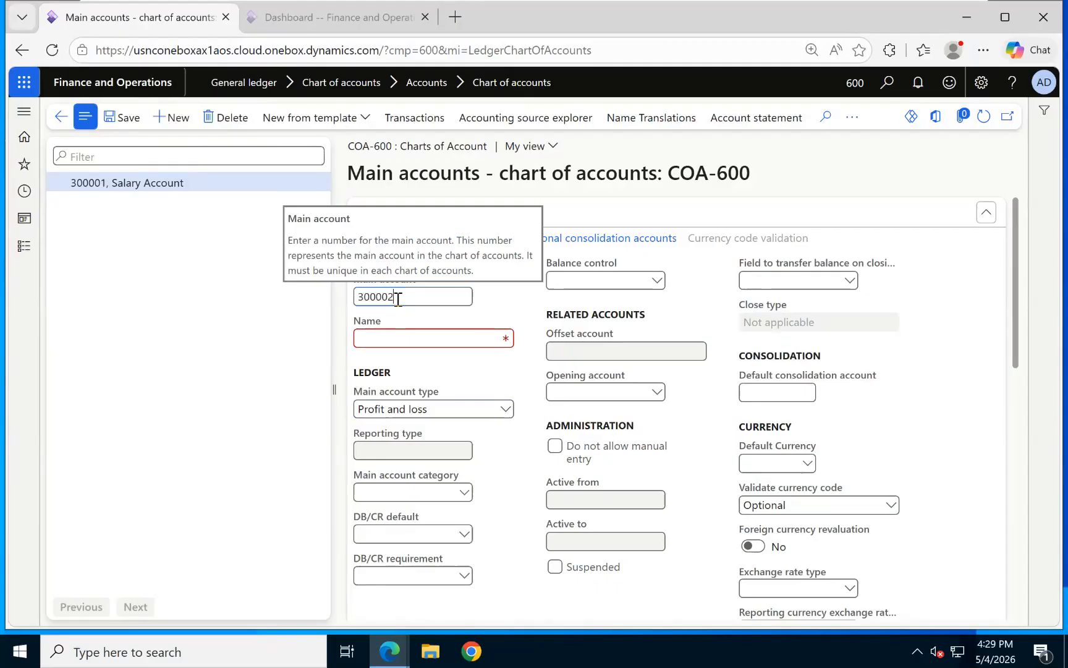
{"action": "left_click", "coordinate": [400, 338]}
{"action": "type", "text": "Rent"}
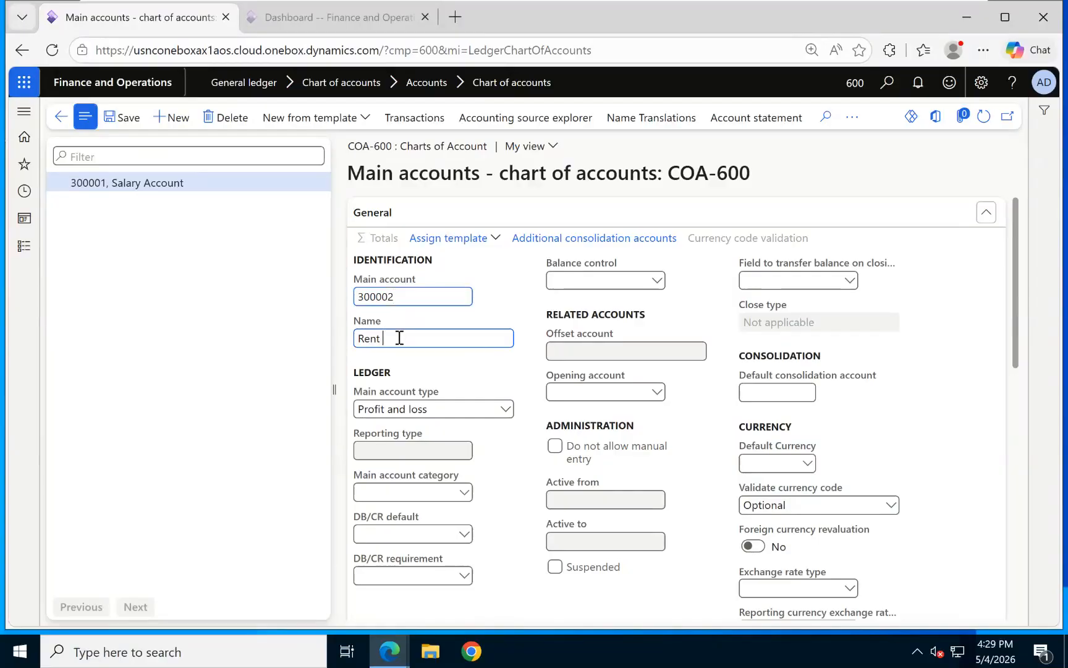
{"action": "type", "text": " Account"}
{"action": "left_click", "coordinate": [500, 407]}
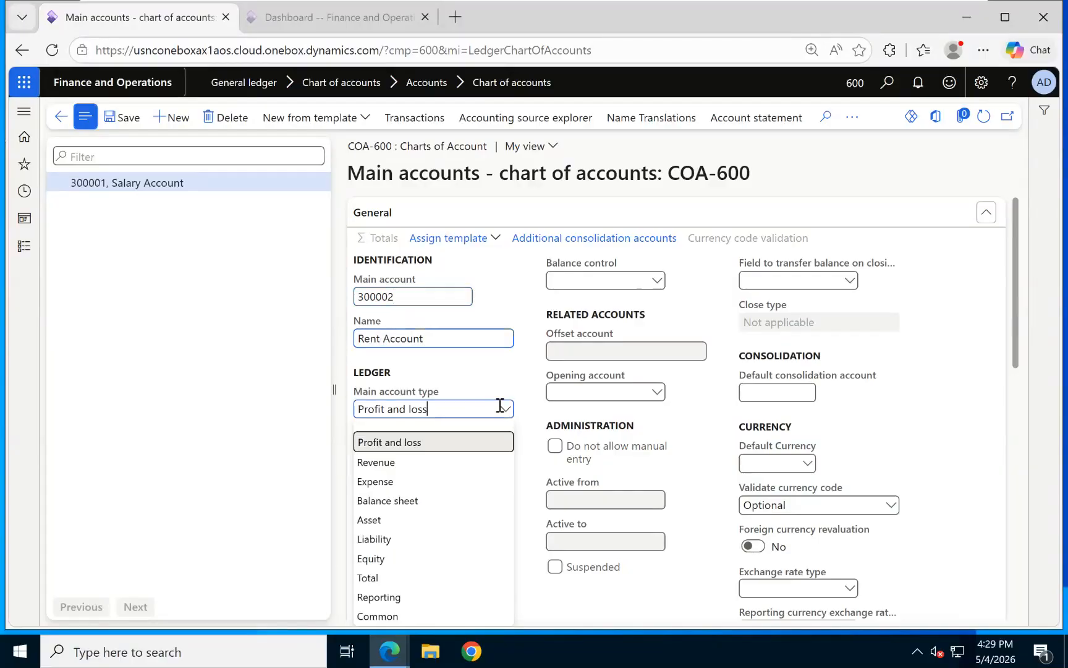
{"action": "left_click", "coordinate": [405, 484]}
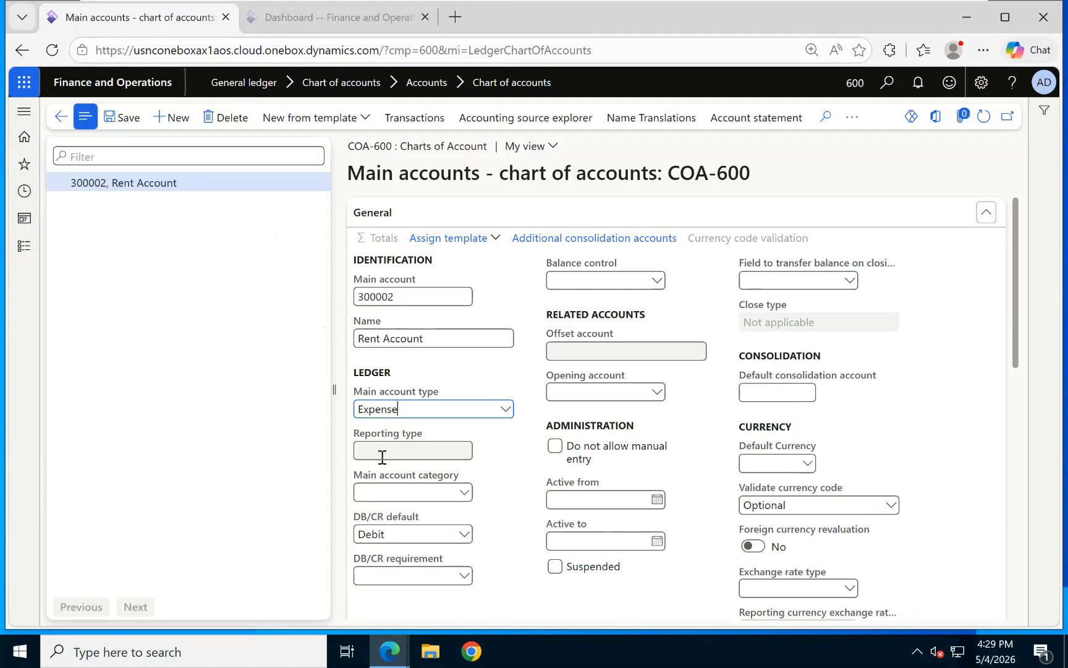
{"action": "mouse_move", "coordinate": [380, 450]}
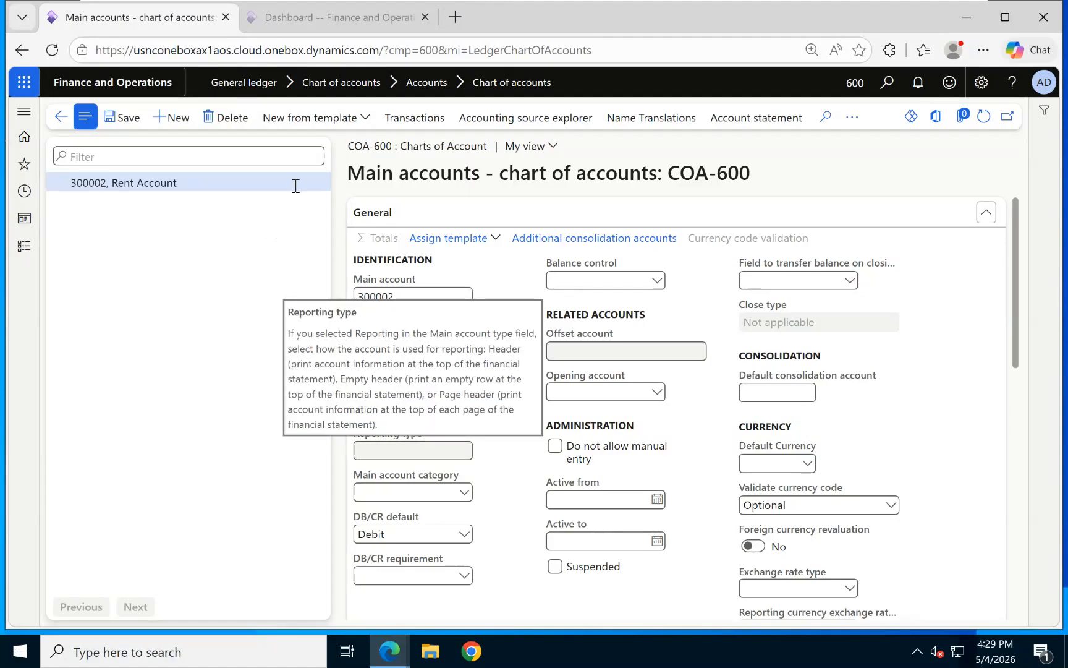
{"action": "left_click", "coordinate": [180, 120]}
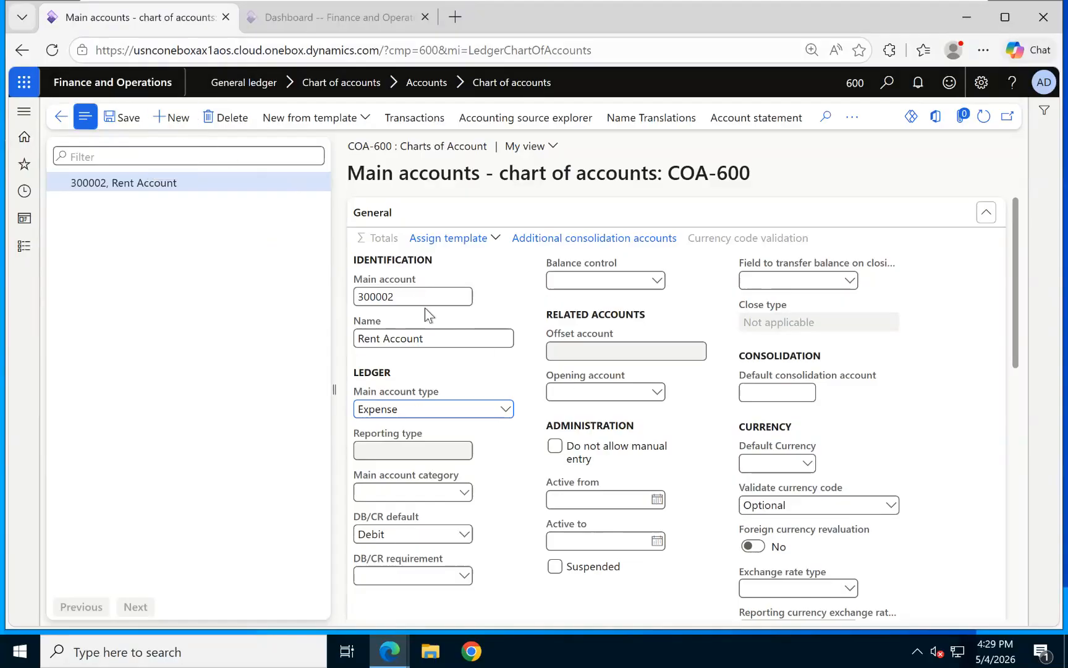
Save main account 400000 INCOMES as a Reporting account with Header reporting type.
{"action": "mouse_move", "coordinate": [422, 301]}
{"action": "type", "text": "400000"}
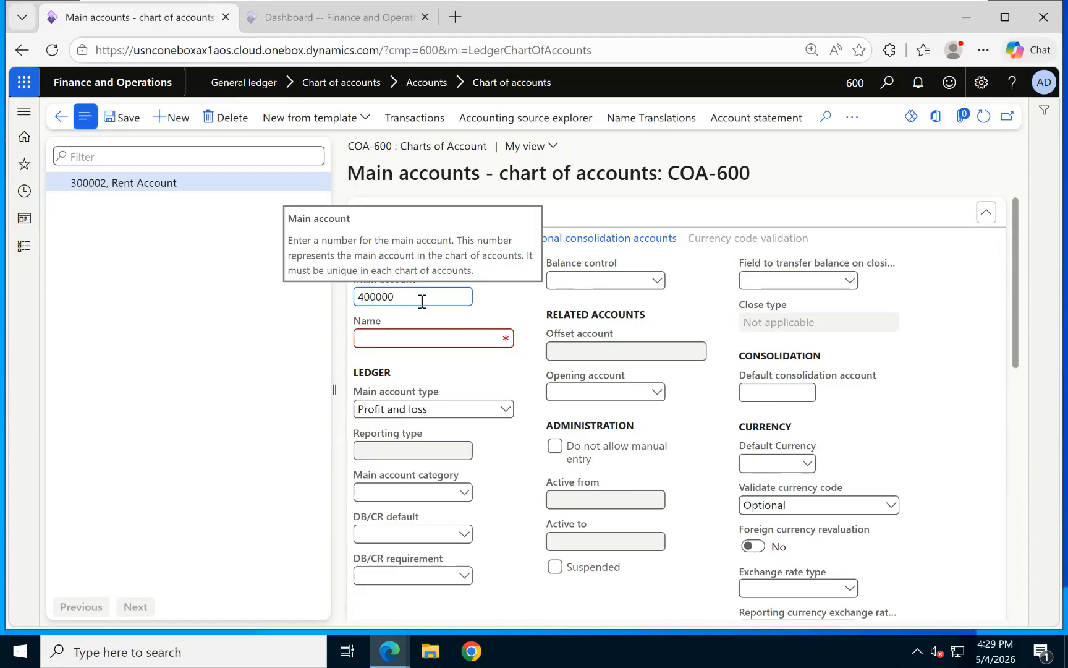
{"action": "left_click", "coordinate": [406, 336]}
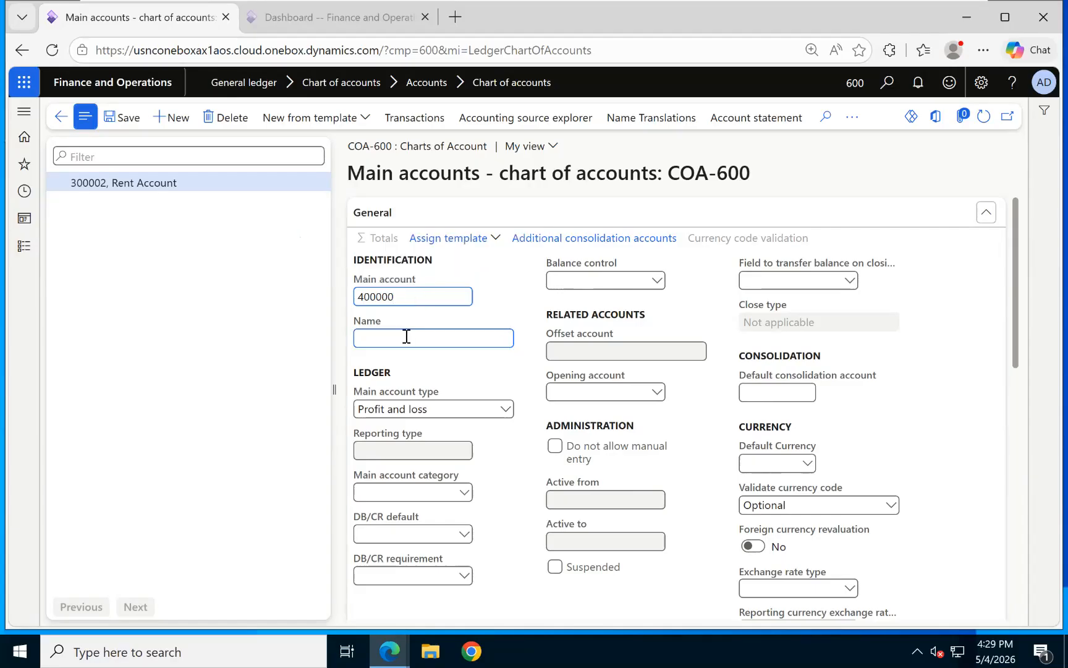
{"action": "type", "text": "INCOMES"}
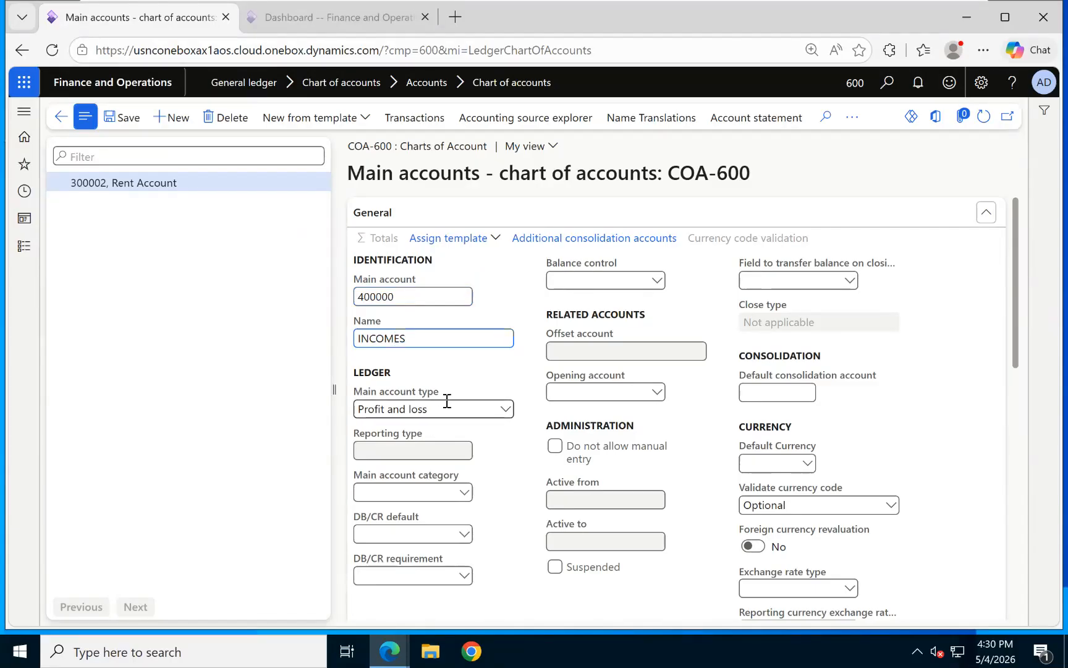
{"action": "left_click", "coordinate": [505, 410]}
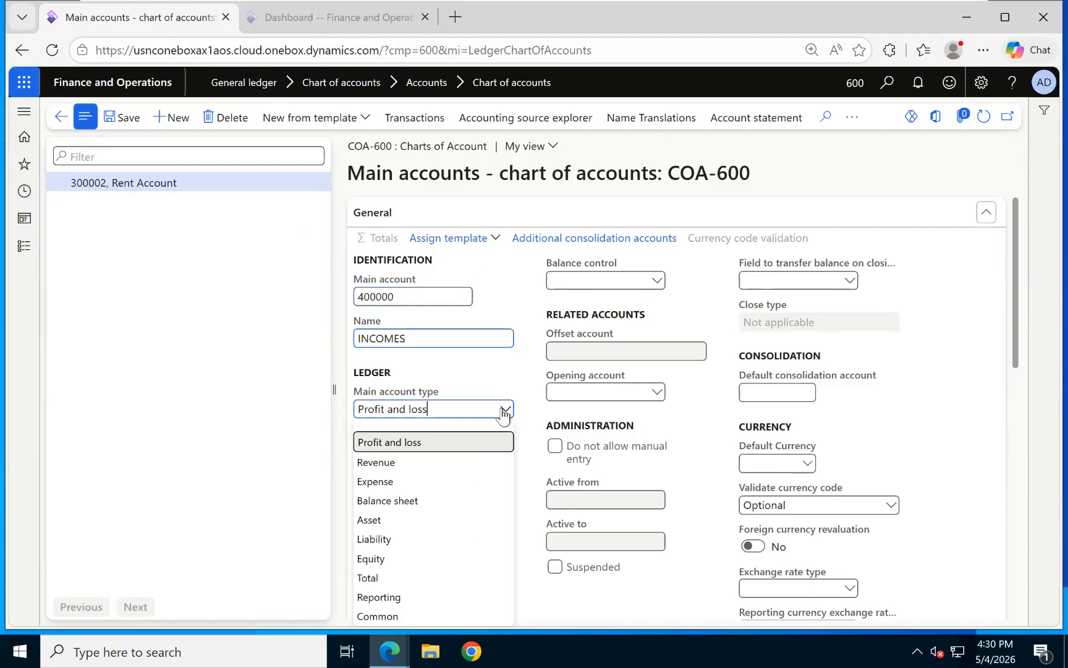
{"action": "left_click", "coordinate": [388, 482]}
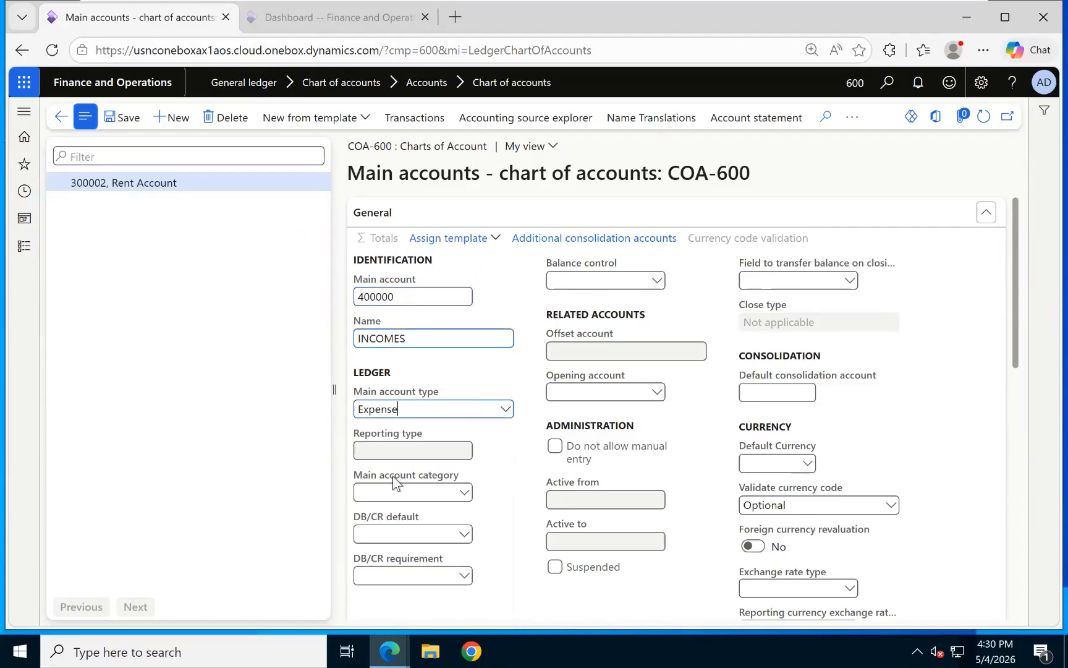
{"action": "left_click", "coordinate": [505, 409]}
{"action": "left_click", "coordinate": [388, 597]}
{"action": "left_click", "coordinate": [463, 450]}
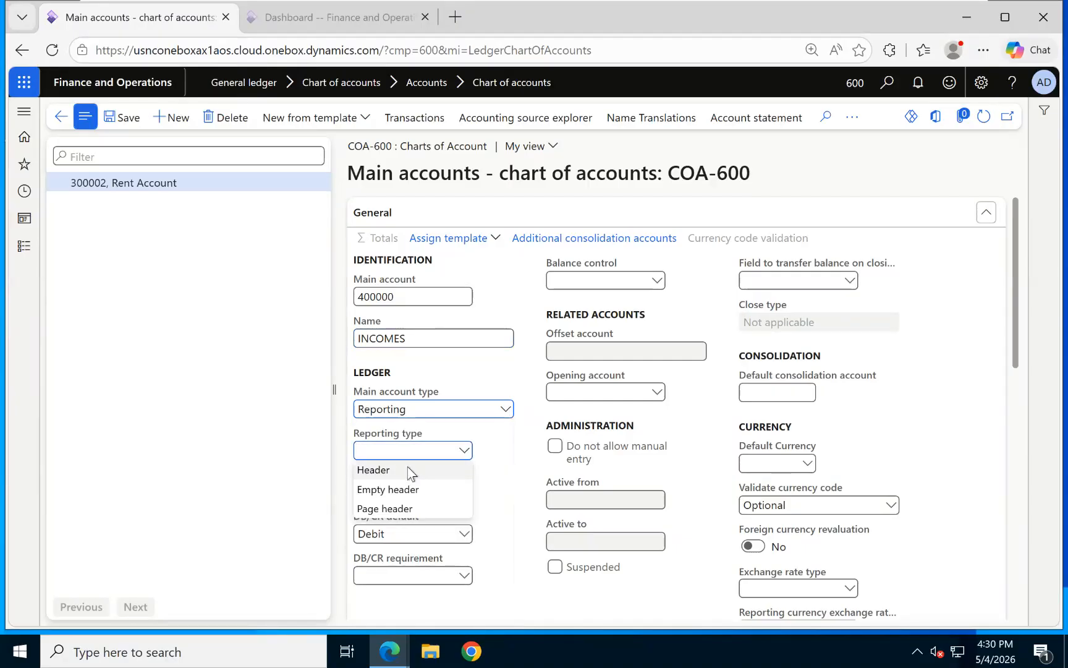
{"action": "left_click", "coordinate": [424, 469]}
{"action": "left_click", "coordinate": [118, 117]}
Enter main account 400001 Dividends Account, fixing name typos, with type Revenue.
{"action": "left_click", "coordinate": [171, 118]}
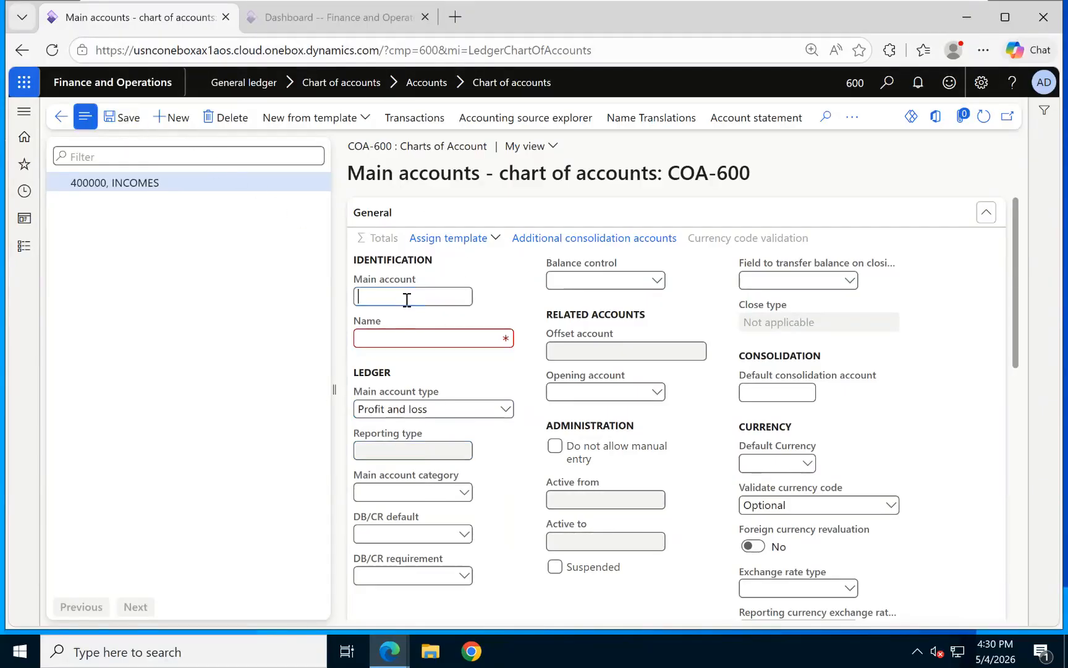
{"action": "type", "text": "4000"}
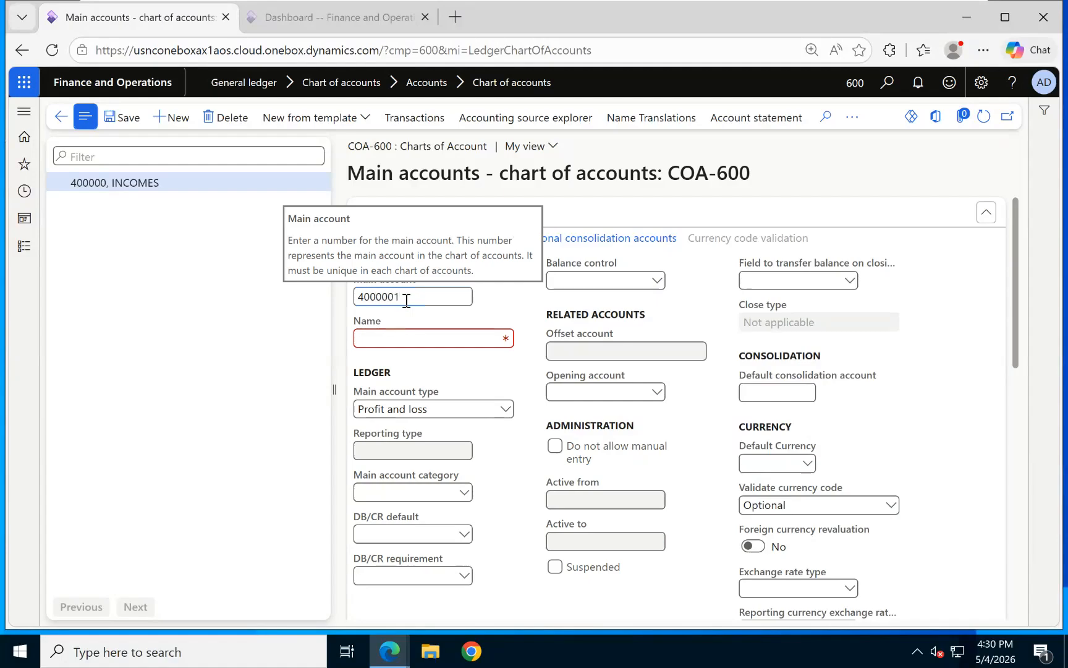
{"action": "type", "text": "01"}
{"action": "left_click", "coordinate": [408, 338]}
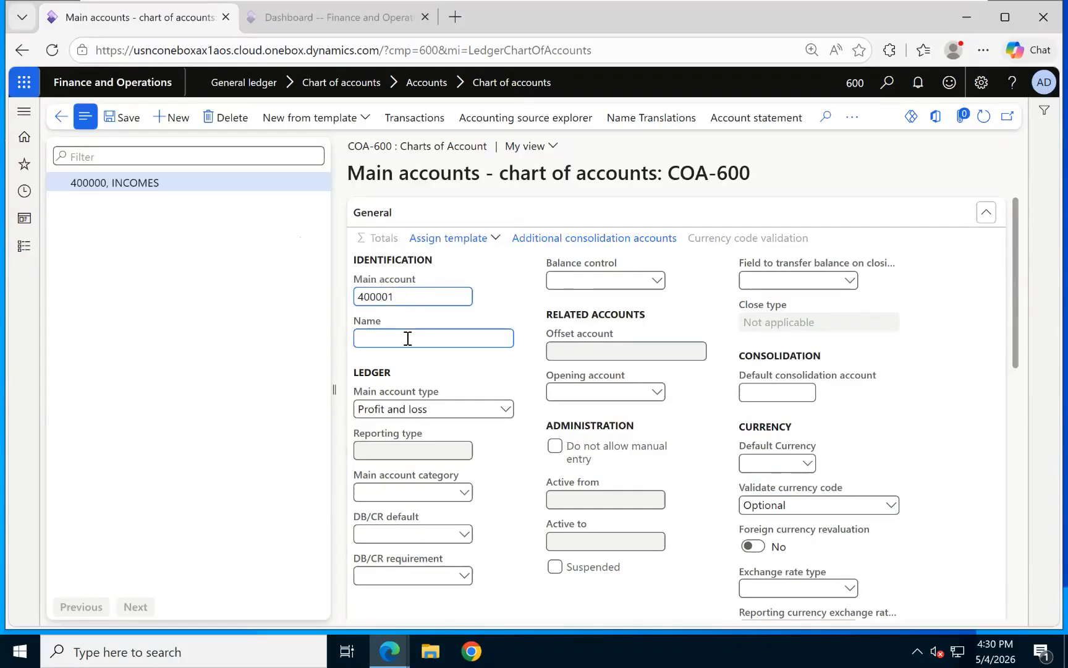
{"action": "type", "text": "Dividents"}
{"action": "key", "text": "BackSpace"}
{"action": "key", "text": "BackSpace"}
{"action": "type", "text": "ds ACcount"}
{"action": "key", "text": "BackSpace"}
{"action": "key", "text": "BackSpace"}
{"action": "key", "text": "BackSpace"}
{"action": "key", "text": "BackSpace"}
{"action": "key", "text": "BackSpace"}
{"action": "key", "text": "BackSpace"}
{"action": "type", "text": "ccount"}
{"action": "left_click", "coordinate": [506, 409]}
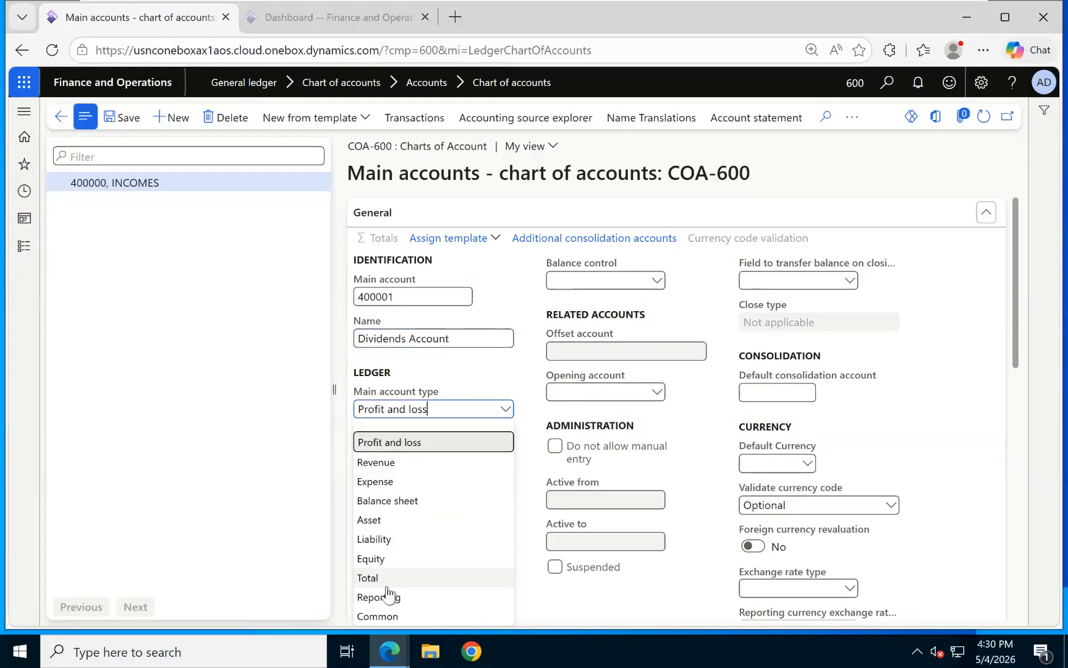
{"action": "left_click", "coordinate": [390, 462]}
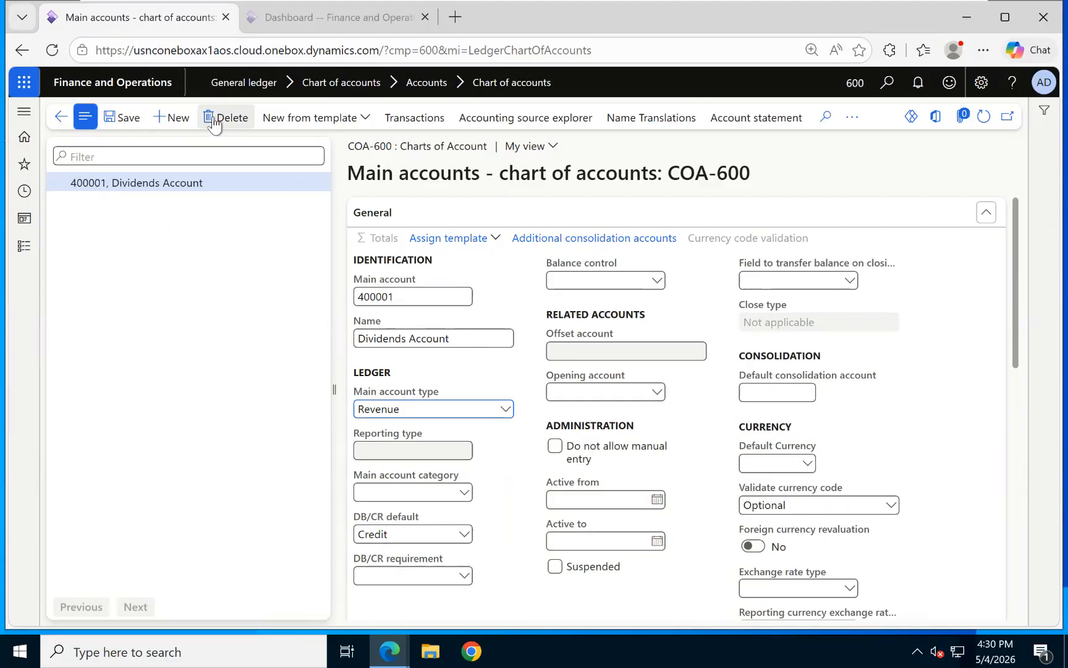
{"action": "left_click", "coordinate": [171, 119]}
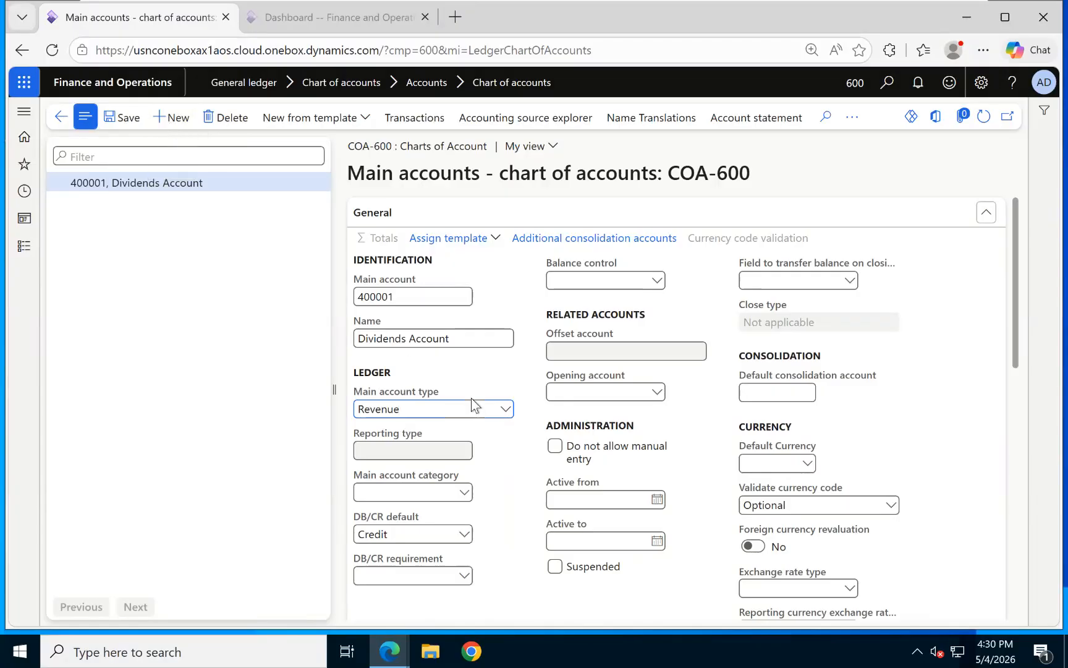
Enter main account 400002 Interest Received Account with main account type Revenue.
{"action": "type", "text": "4"}
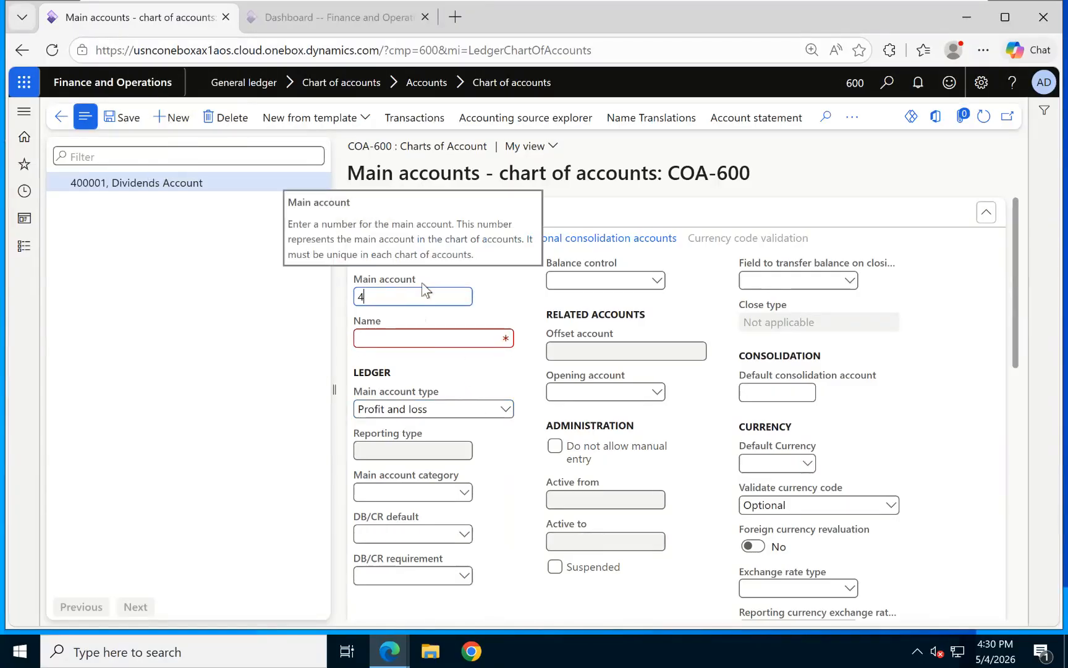
{"action": "type", "text": "00002"}
{"action": "left_click", "coordinate": [403, 344]}
{"action": "type", "text": "In"}
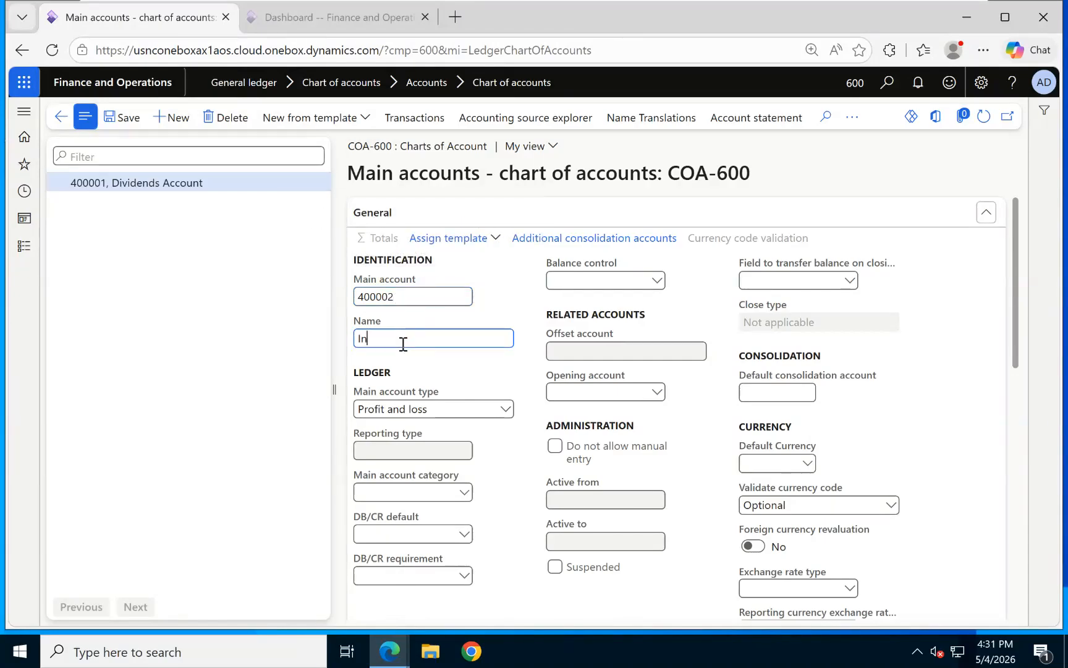
{"action": "type", "text": "terest Received Account"}
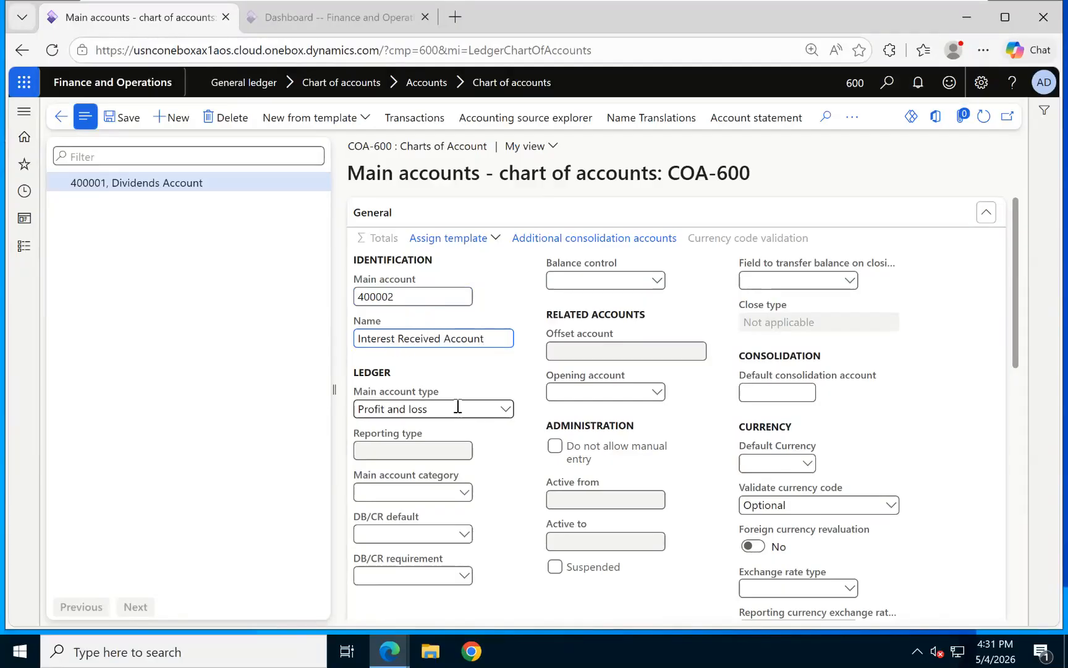
{"action": "left_click", "coordinate": [505, 409]}
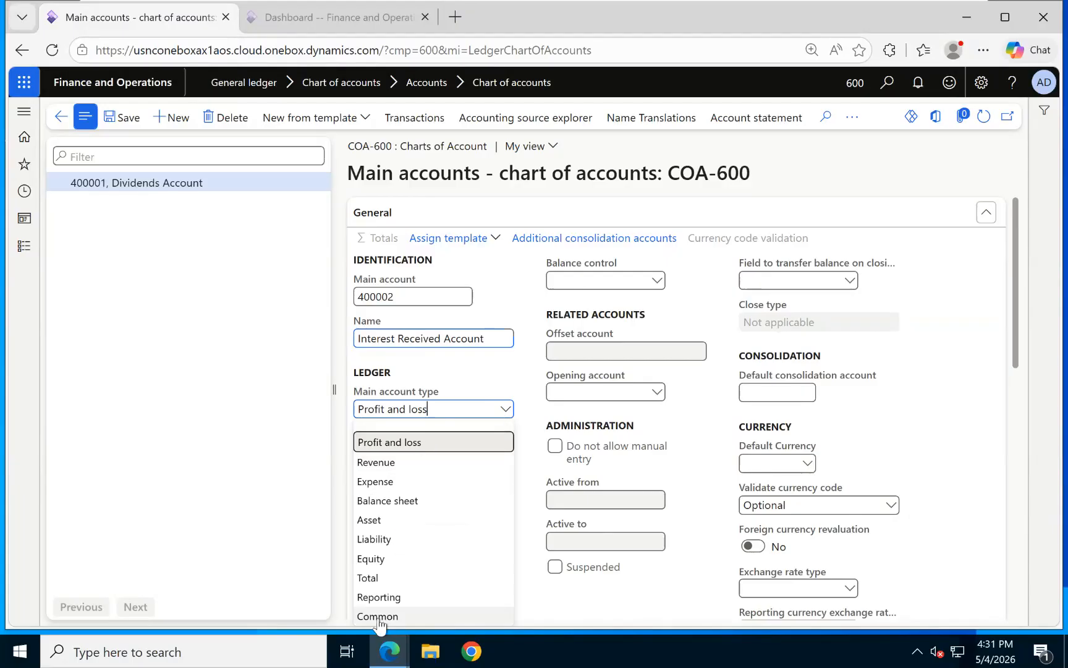
{"action": "left_click", "coordinate": [388, 463]}
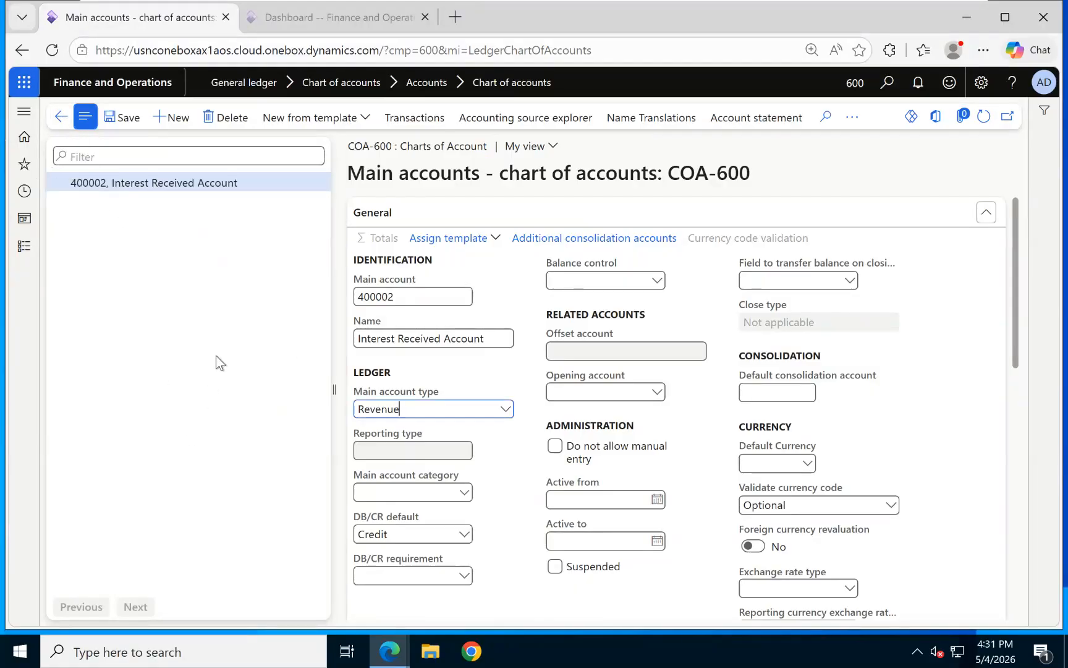
{"action": "left_click", "coordinate": [177, 123]}
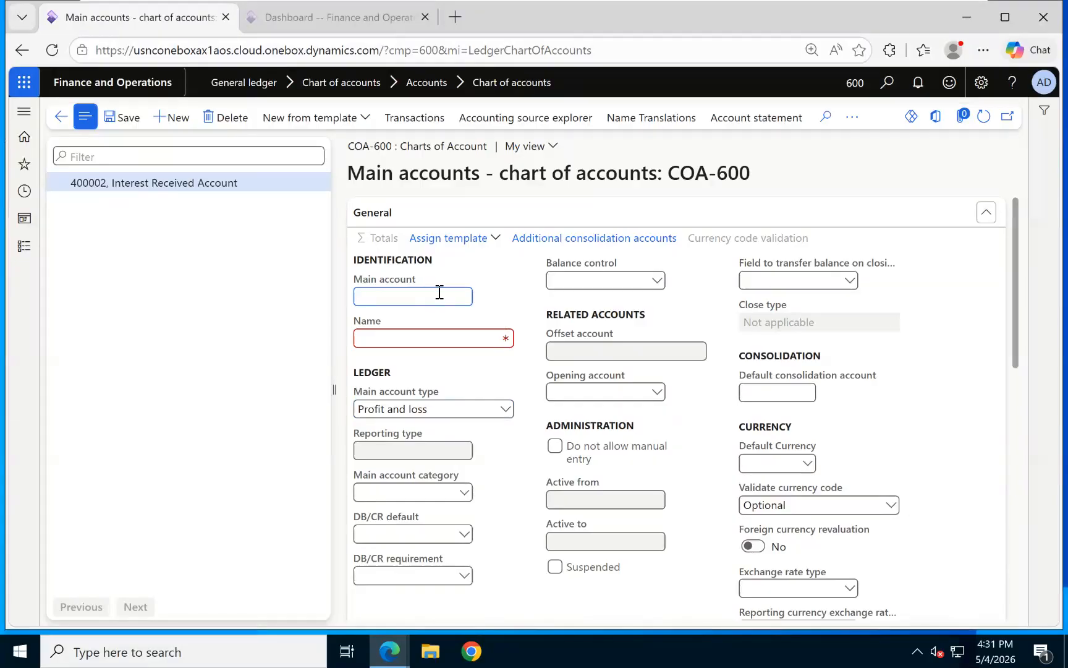
Set the new main account's type to Total, its name to ASSETS TOTAL and its number to 199999.
{"action": "left_click", "coordinate": [506, 409]}
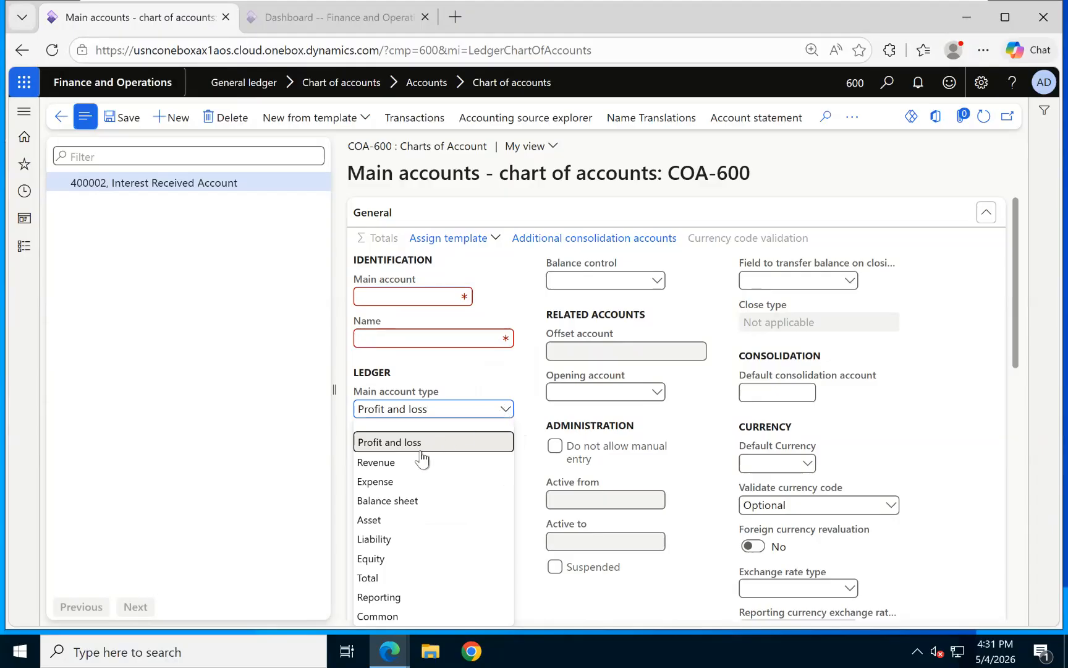
{"action": "left_click", "coordinate": [367, 576]}
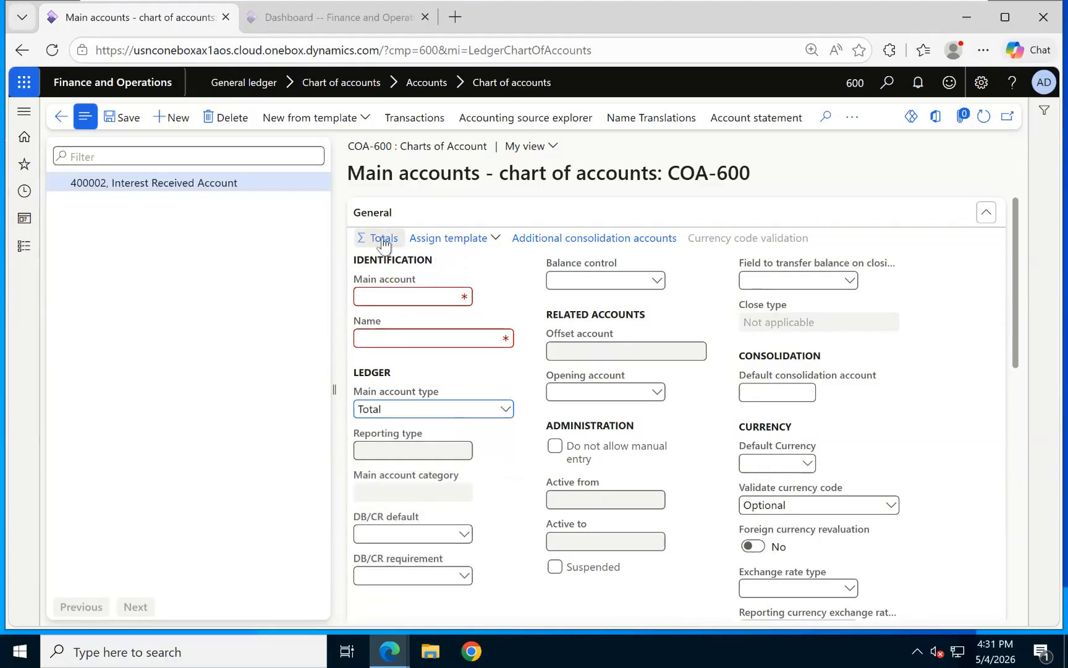
{"action": "left_click", "coordinate": [419, 297]}
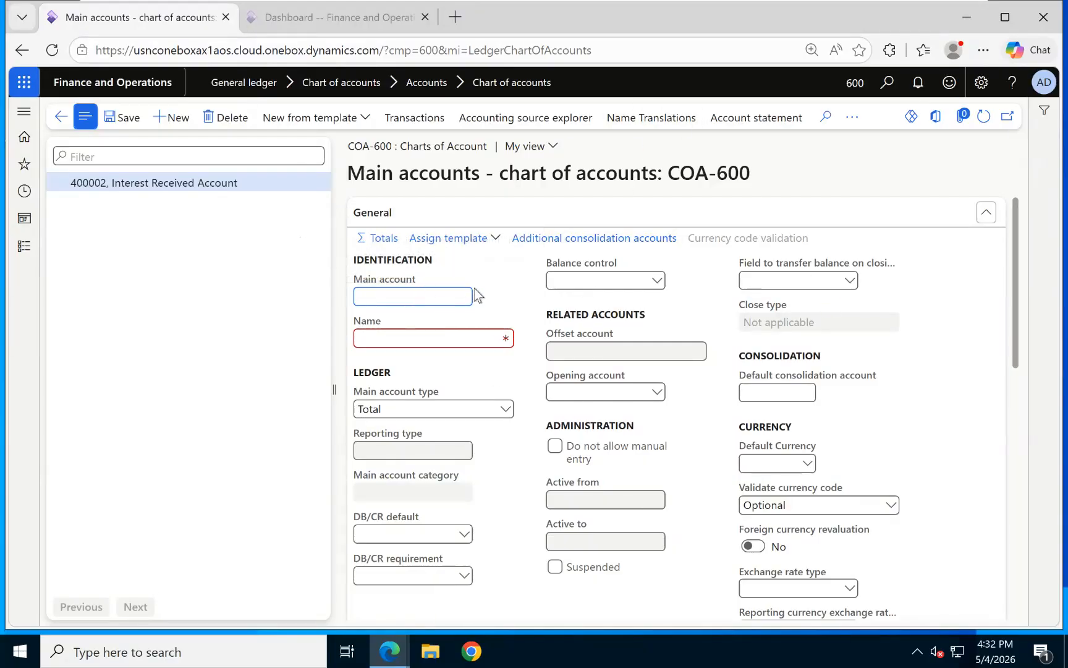
{"action": "left_click", "coordinate": [376, 239]}
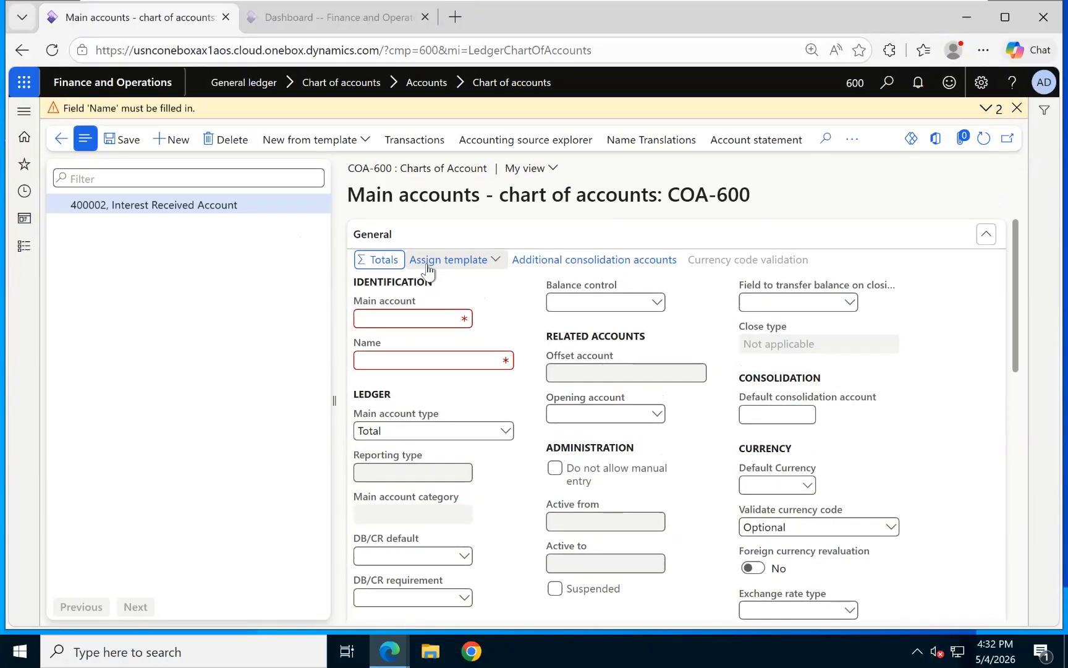
{"action": "left_click", "coordinate": [407, 359]}
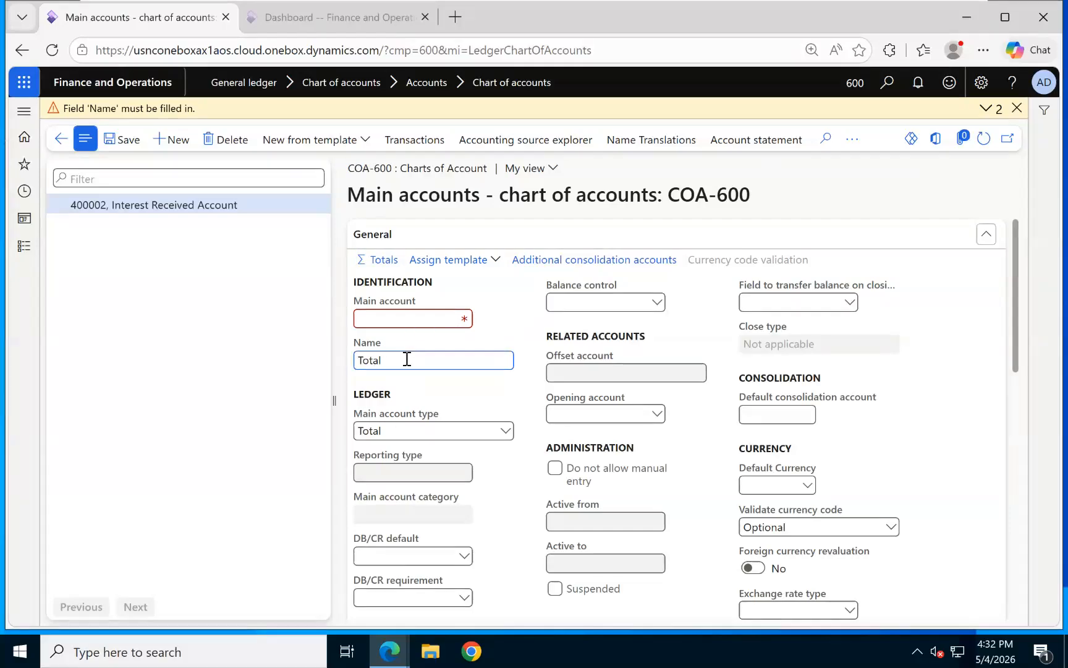
{"action": "key", "text": "BackSpace"}
{"action": "key", "text": "BackSpace"}
{"action": "key", "text": "BackSpace"}
{"action": "type", "text": "ASSETS TOTA"}
{"action": "left_click", "coordinate": [423, 313]}
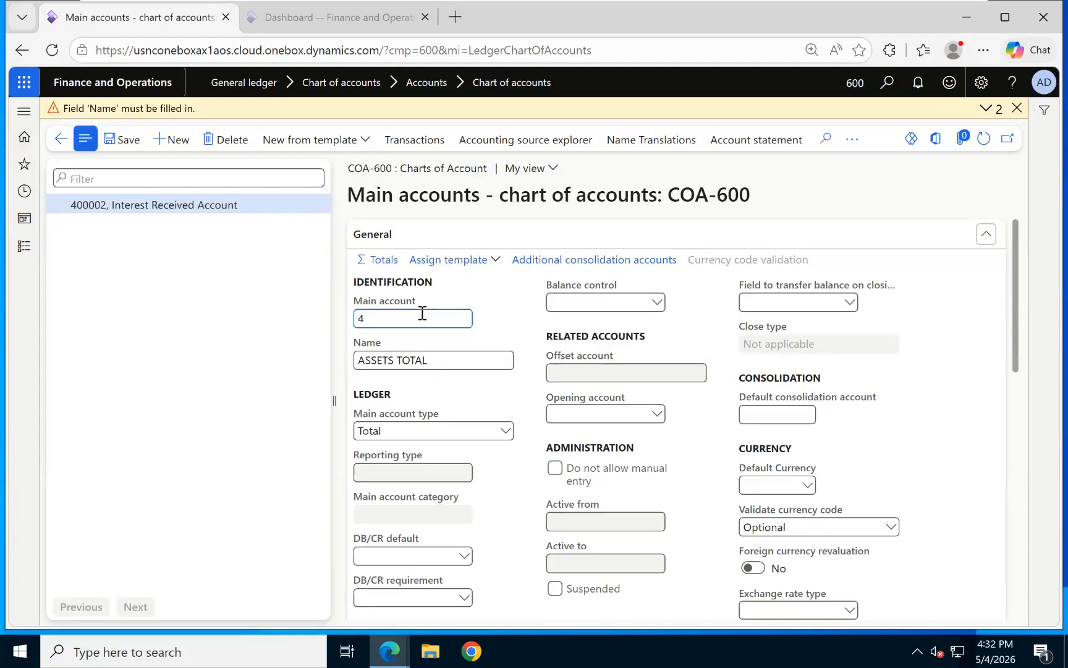
{"action": "type", "text": "199999"}
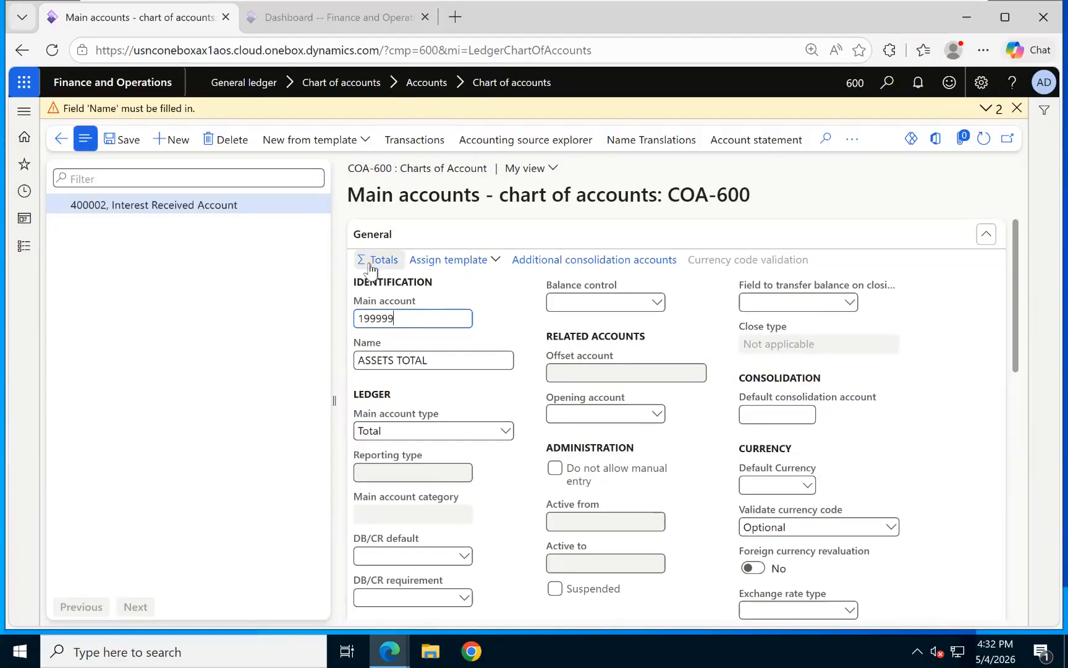
Give ASSETS TOTAL an account interval from 100000 to 199999, save it, and return to main accounts.
{"action": "left_click", "coordinate": [522, 438]}
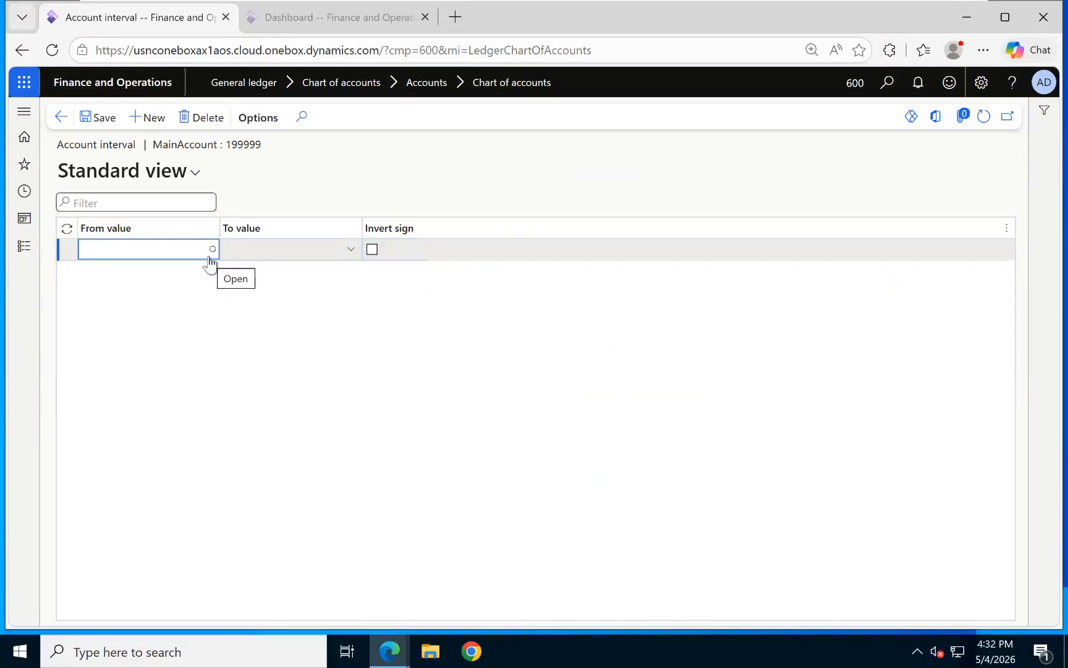
{"action": "left_click", "coordinate": [211, 250]}
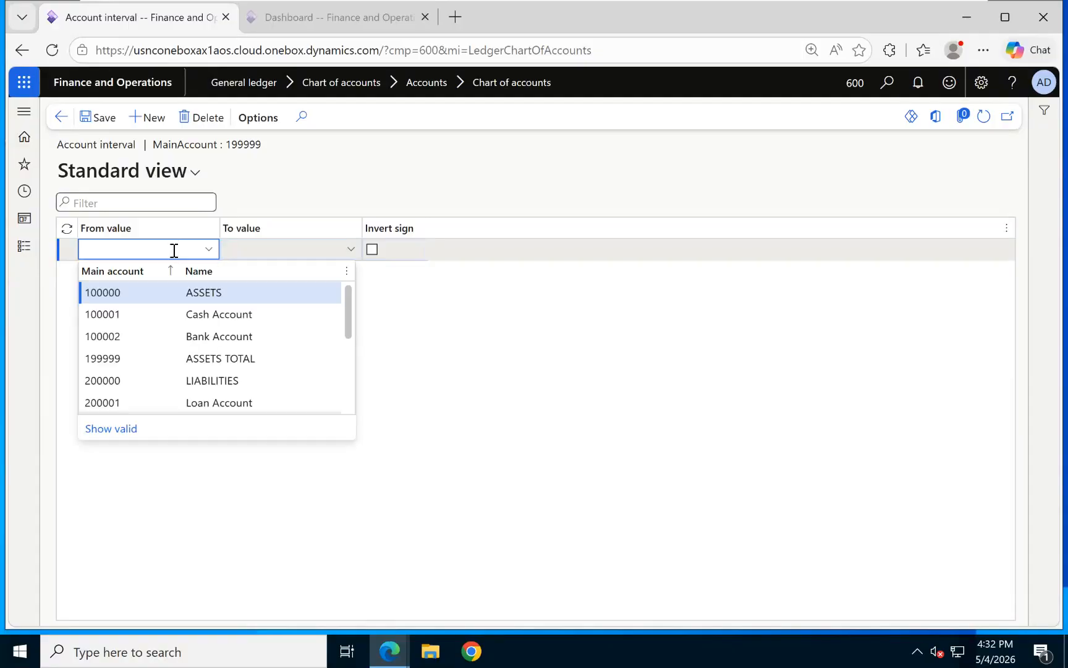
{"action": "left_click", "coordinate": [149, 292]}
{"action": "left_click", "coordinate": [292, 250]}
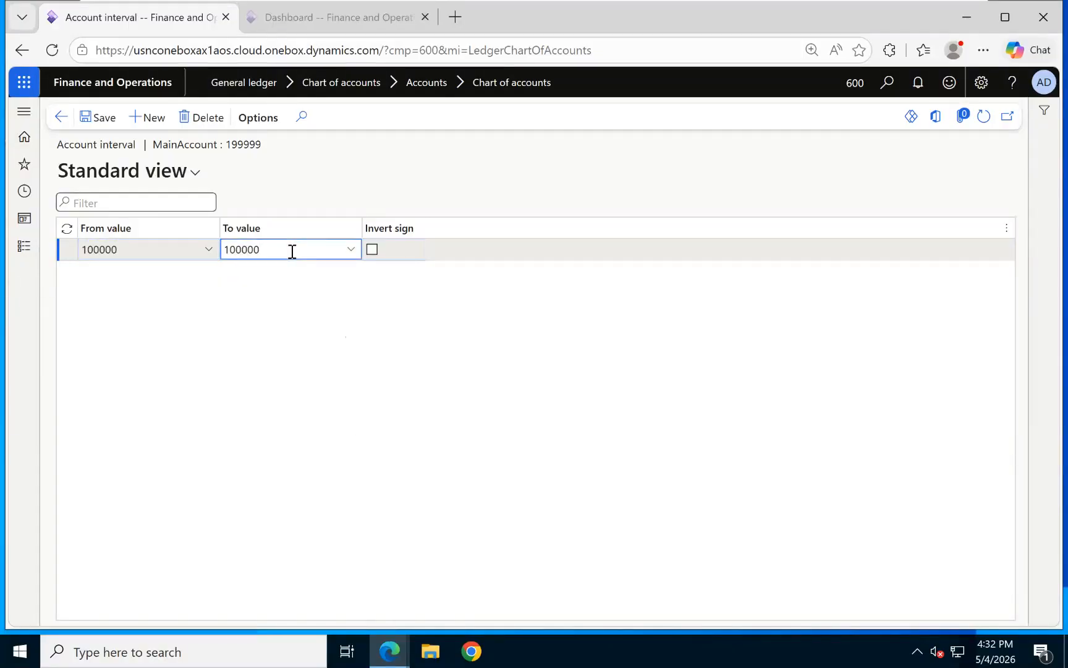
{"action": "type", "text": "199999"}
{"action": "left_click", "coordinate": [114, 119]}
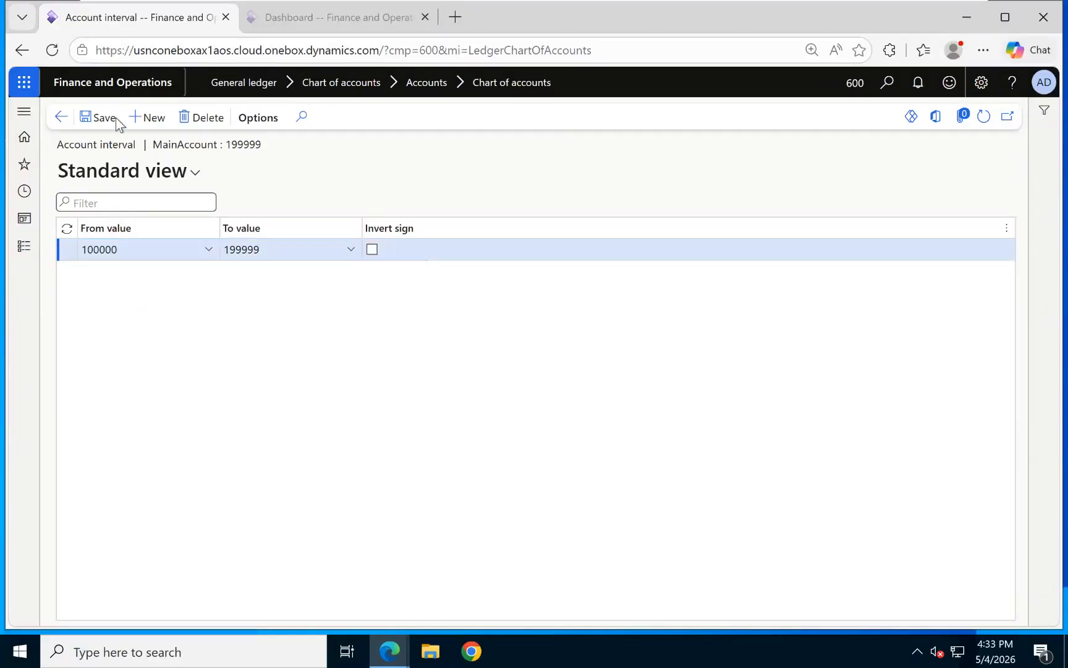
{"action": "left_click", "coordinate": [63, 123]}
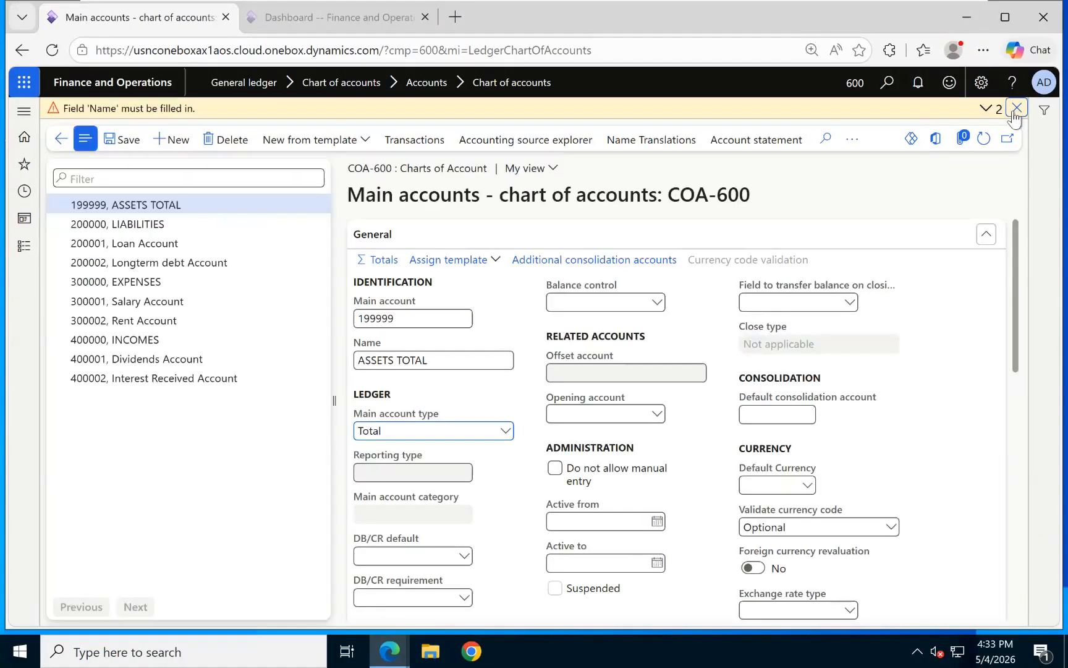
Create a new Total main account 299999 named LIABILITIES TOTAL.
{"action": "left_click", "coordinate": [166, 116]}
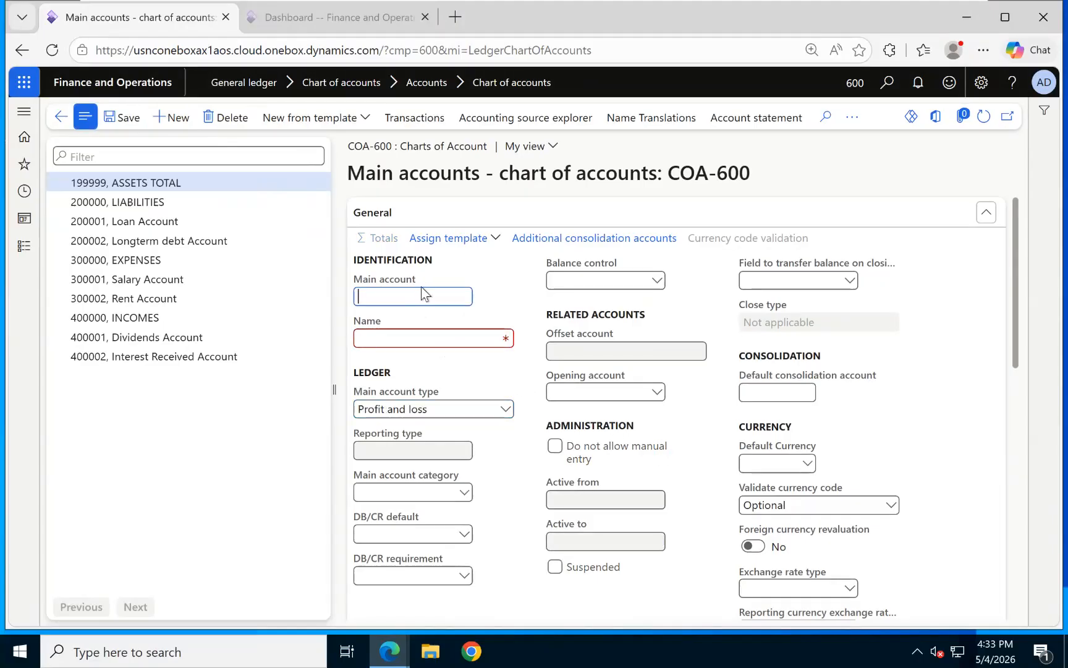
{"action": "type", "text": "299999"}
{"action": "left_click", "coordinate": [449, 336]}
{"action": "type", "text": "Li"}
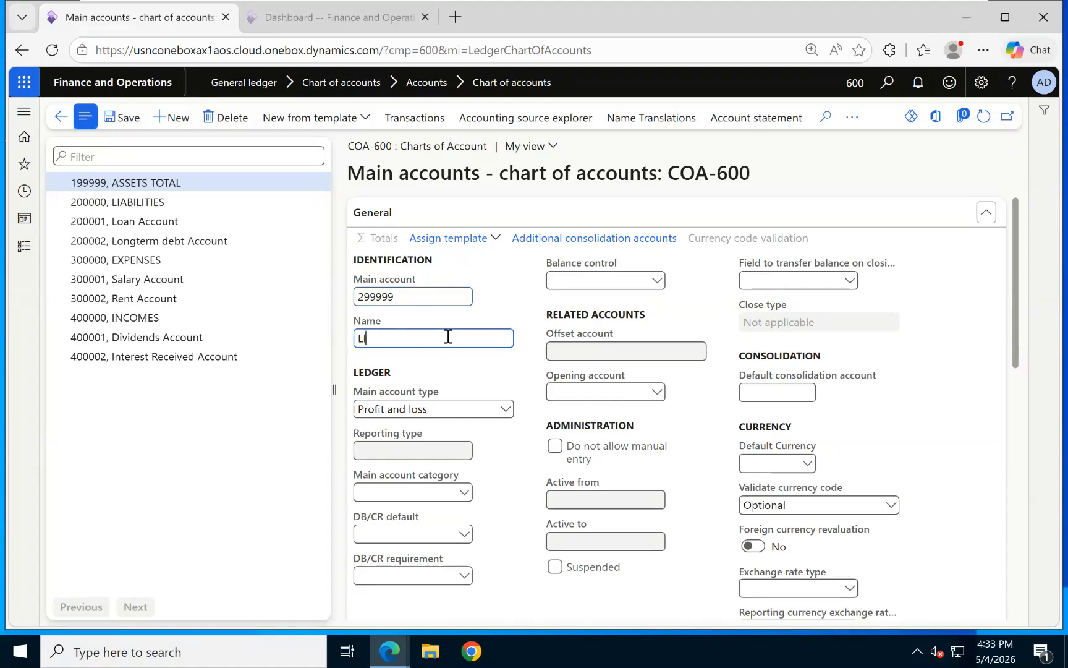
{"action": "type", "text": "ABILITIES TOTAL"}
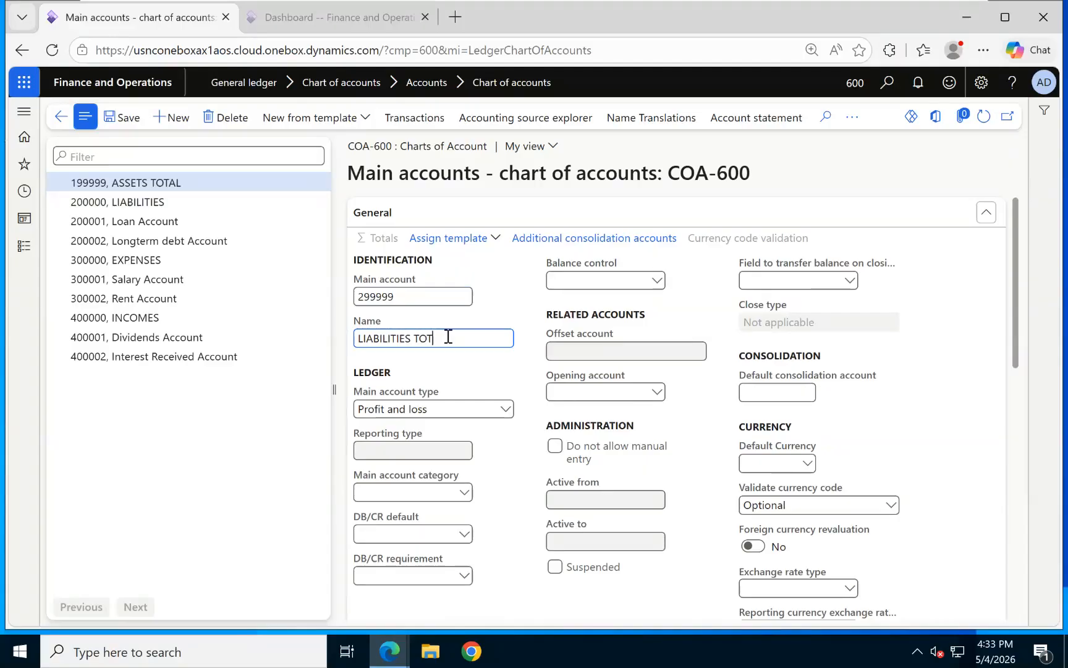
{"action": "left_click", "coordinate": [505, 408]}
{"action": "left_click", "coordinate": [370, 577]}
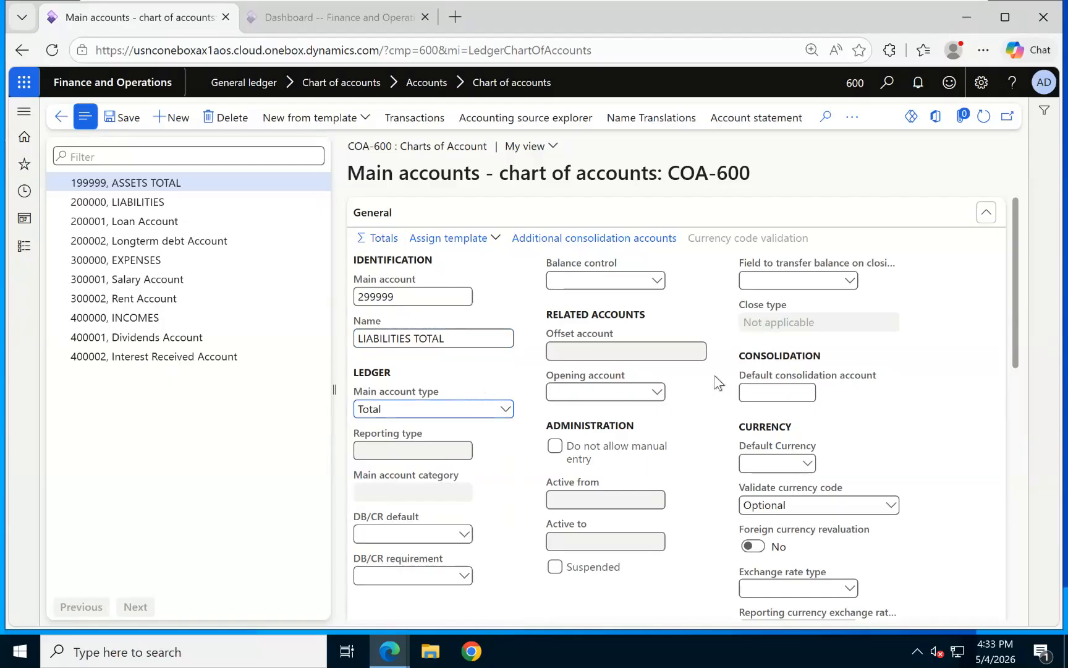
Enter an account interval for LIABILITIES TOTAL from 200000 to 299999.
{"action": "left_click", "coordinate": [206, 249]}
{"action": "left_click", "coordinate": [245, 380]}
{"action": "left_click", "coordinate": [284, 249]}
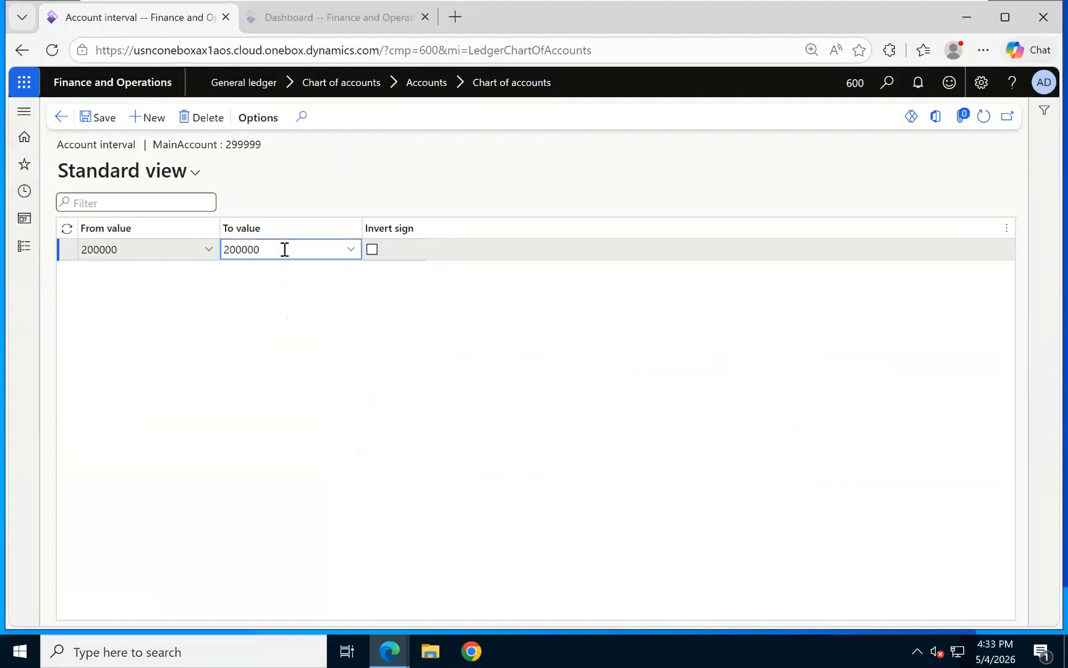
{"action": "key", "text": "BackSpace"}
{"action": "key", "text": "BackSpace"}
{"action": "type", "text": "99999"}
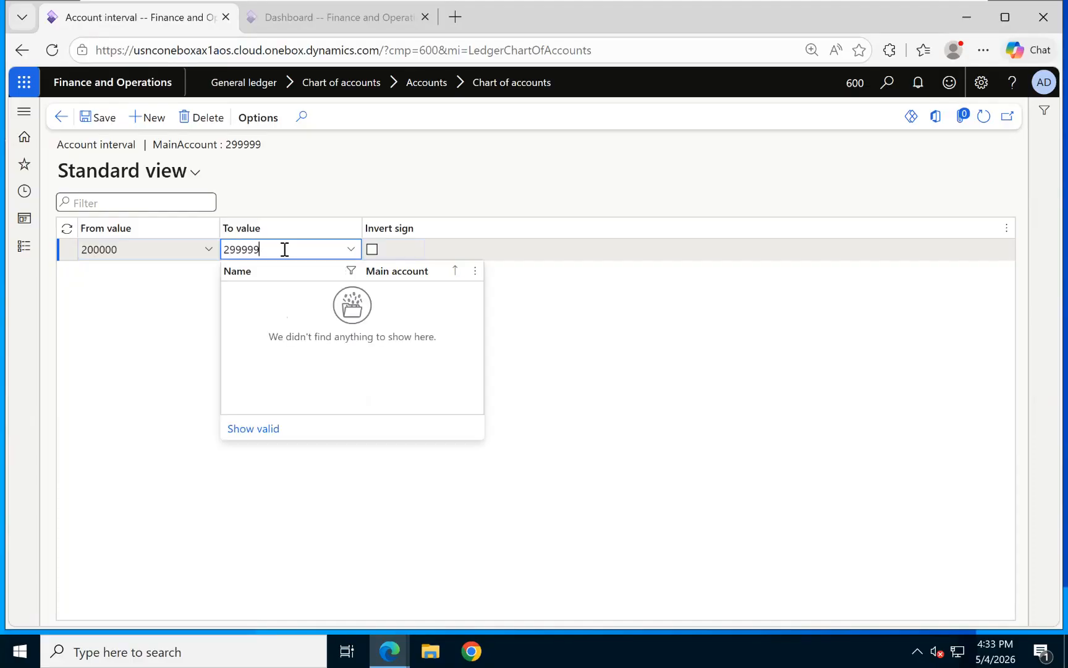
{"action": "left_click", "coordinate": [109, 278]}
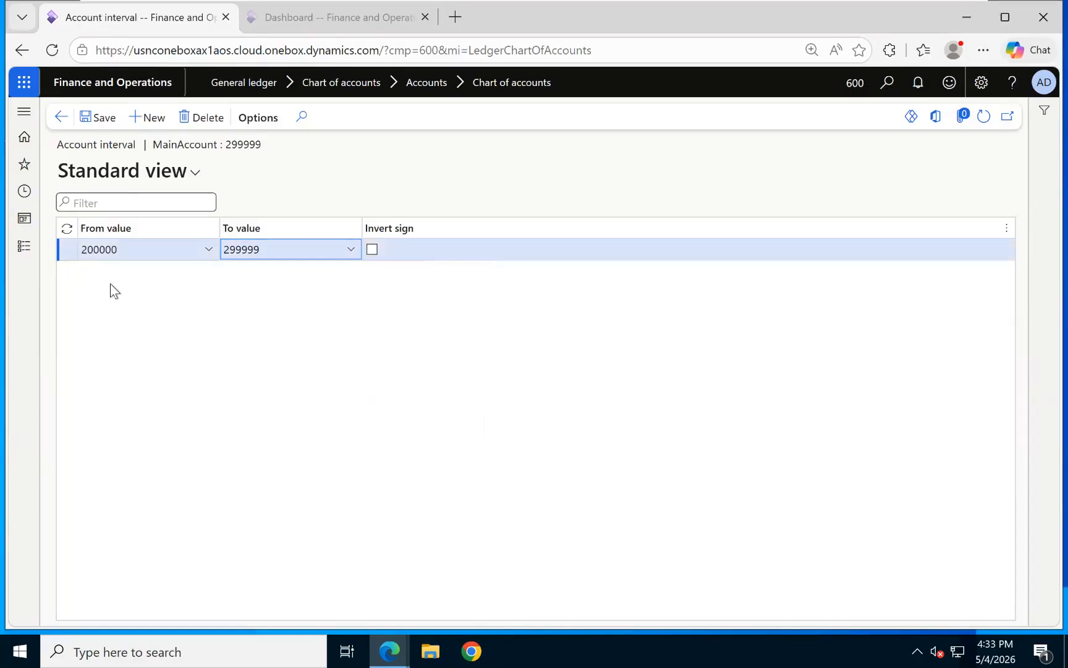
Create a new Total main account 399999 named EXPENSE TOTAL.
{"action": "left_click", "coordinate": [60, 117]}
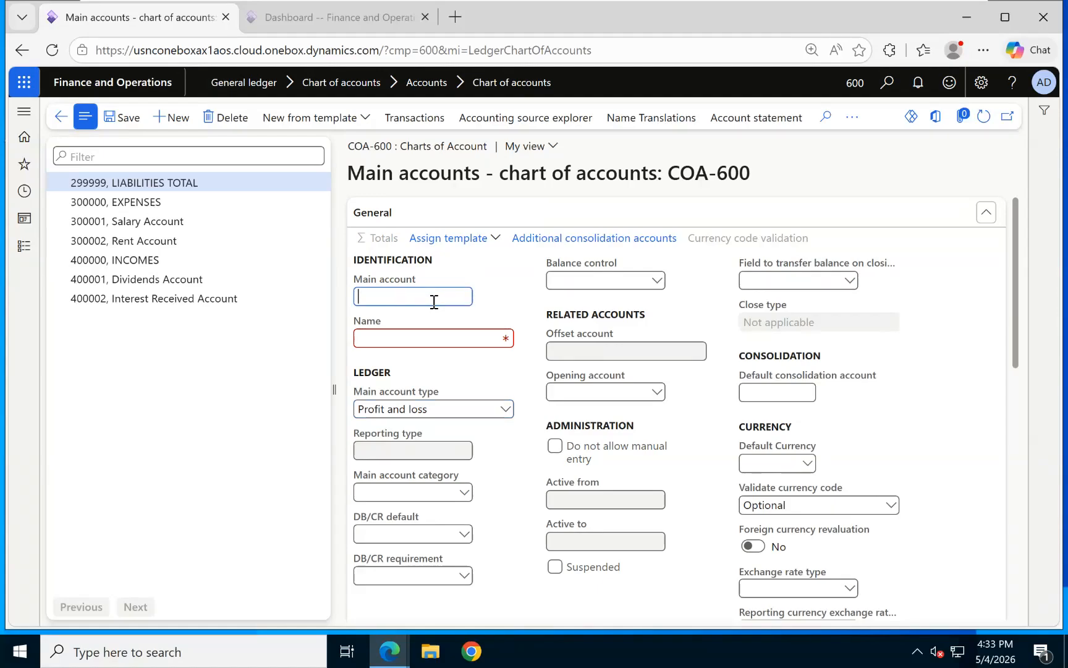
{"action": "type", "text": "99999"}
{"action": "left_click", "coordinate": [400, 337]}
{"action": "type", "text": "EXPENSE TOTAL"}
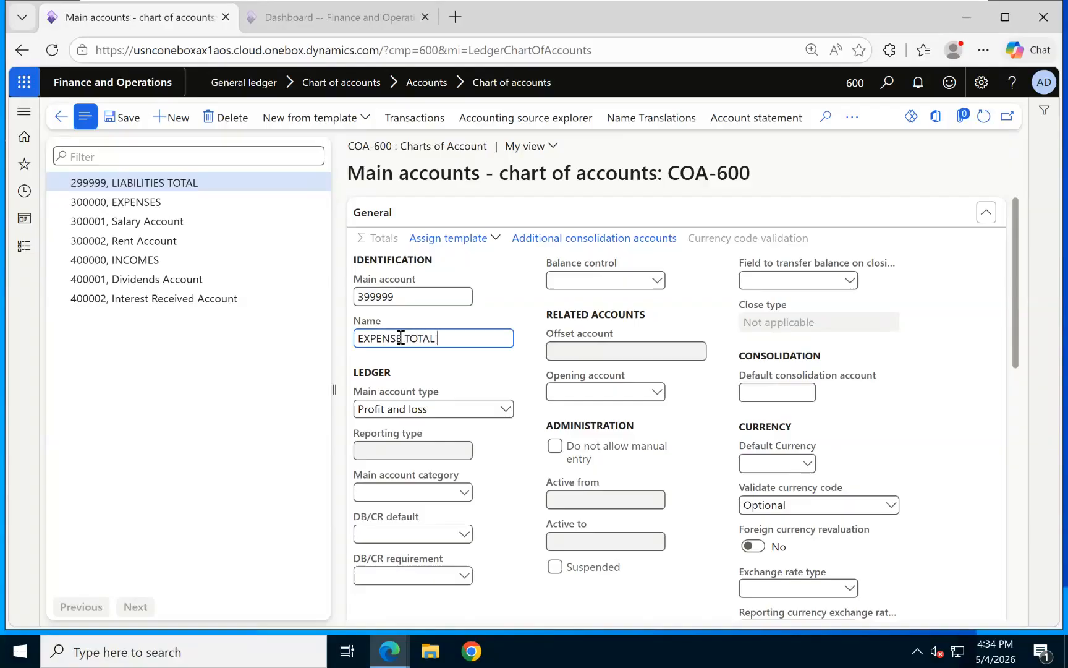
{"action": "left_click", "coordinate": [401, 409]}
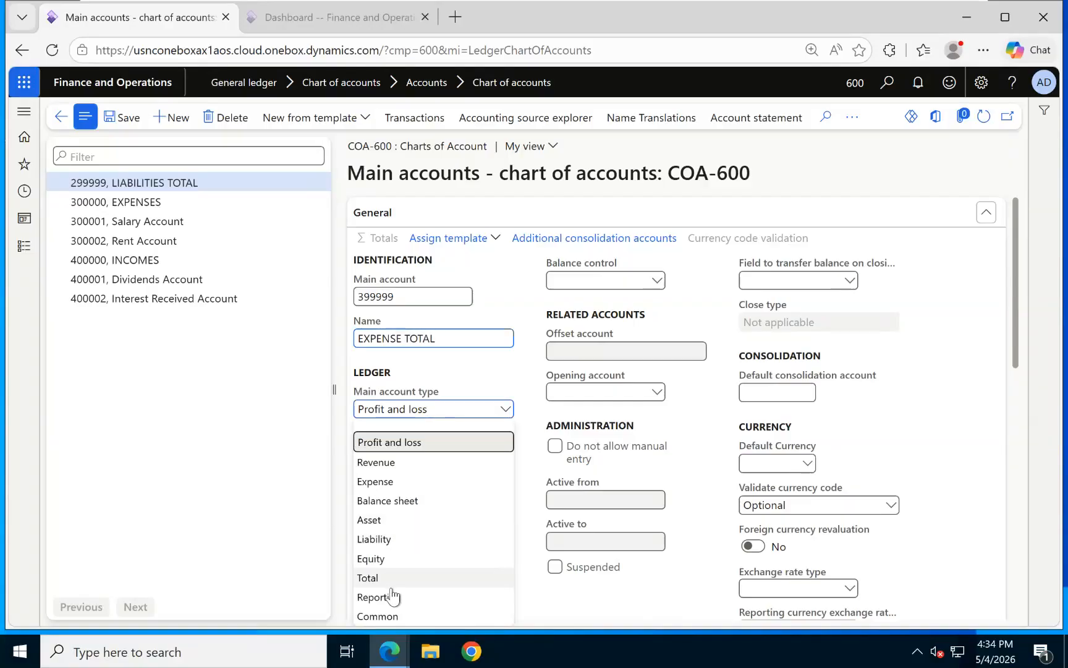
{"action": "left_click", "coordinate": [396, 575]}
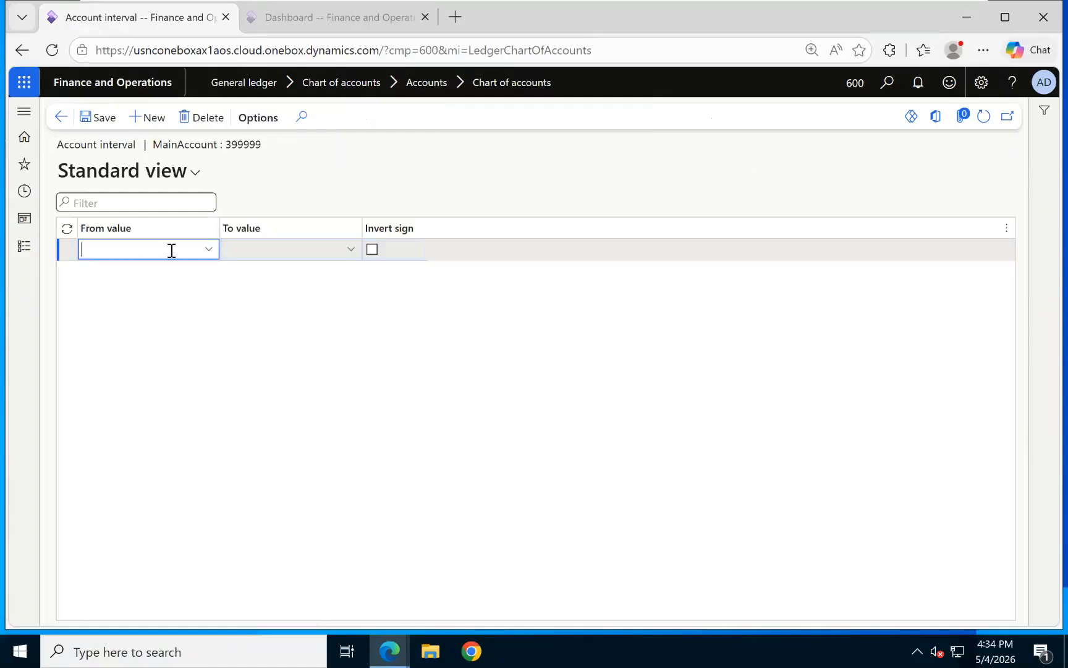
Set EXPENSE TOTAL's interval from 300000 to 399999, save it, and return to main accounts.
{"action": "left_click", "coordinate": [208, 251]}
{"action": "left_click", "coordinate": [209, 250]}
{"action": "left_click", "coordinate": [127, 382]}
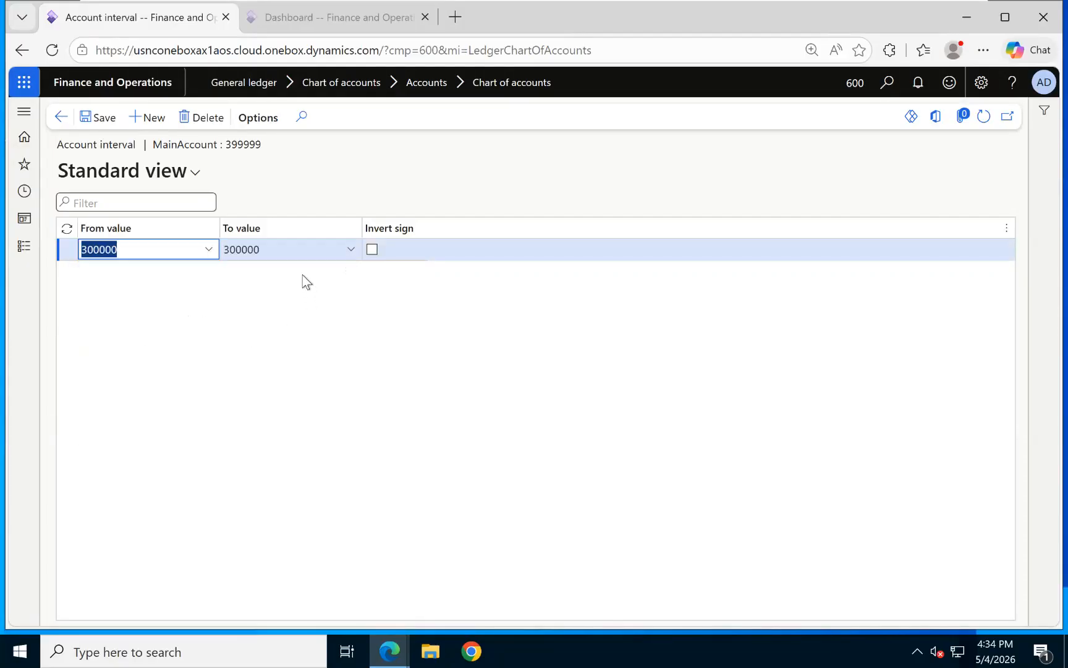
{"action": "left_click", "coordinate": [296, 243]}
{"action": "key", "text": "BackSpace"}
{"action": "key", "text": "BackSpace"}
{"action": "key", "text": "BackSpace"}
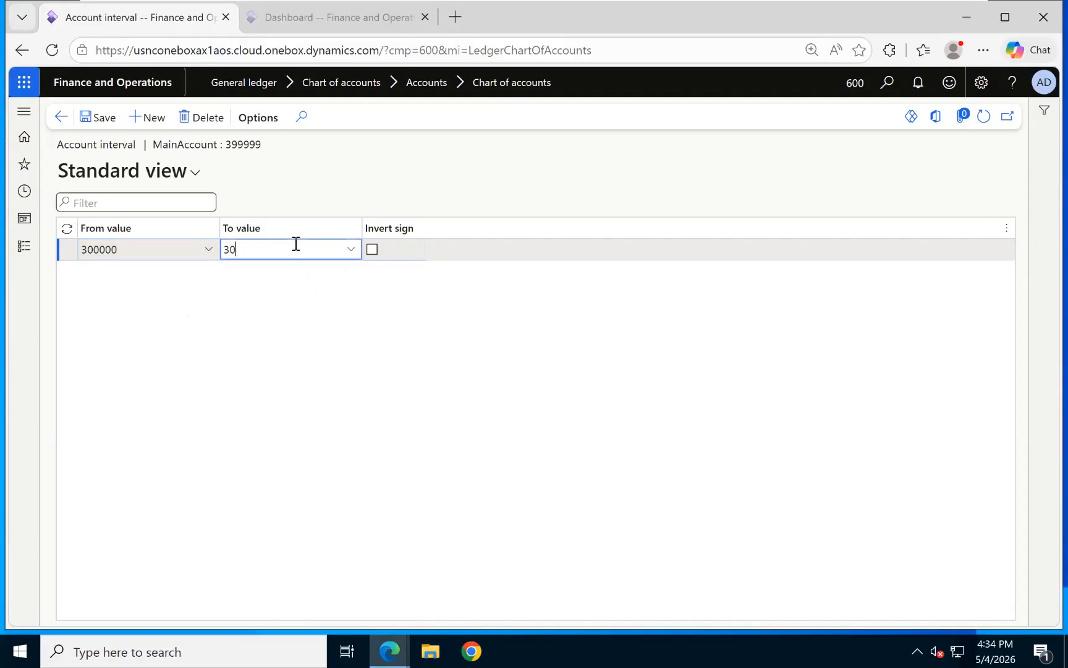
{"action": "type", "text": "99999"}
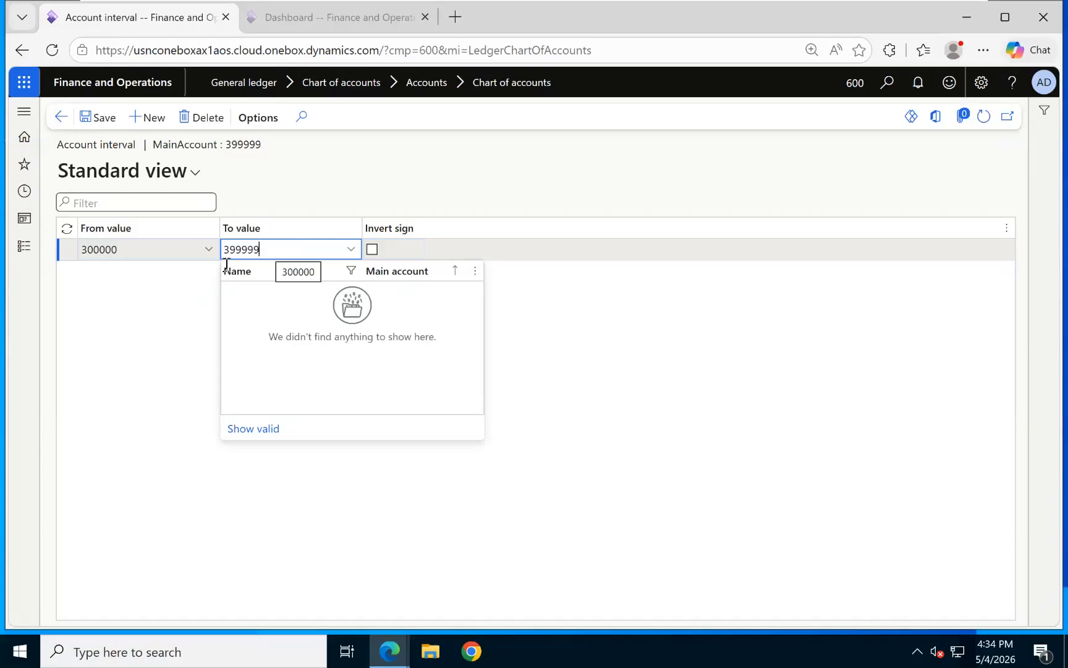
{"action": "left_click", "coordinate": [105, 123]}
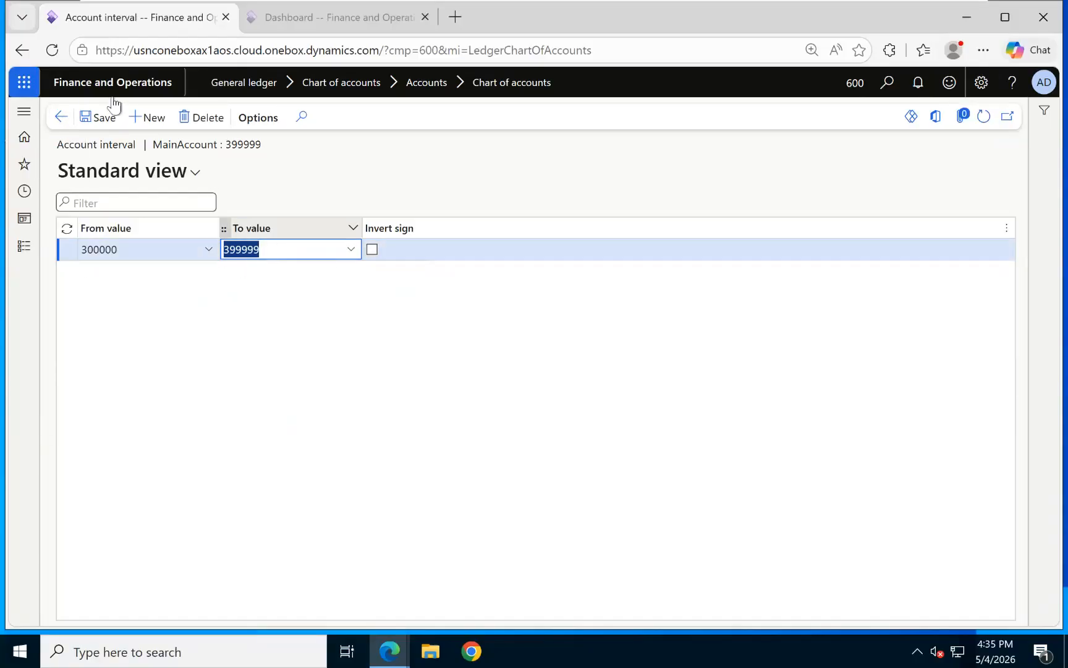
{"action": "left_click", "coordinate": [62, 119]}
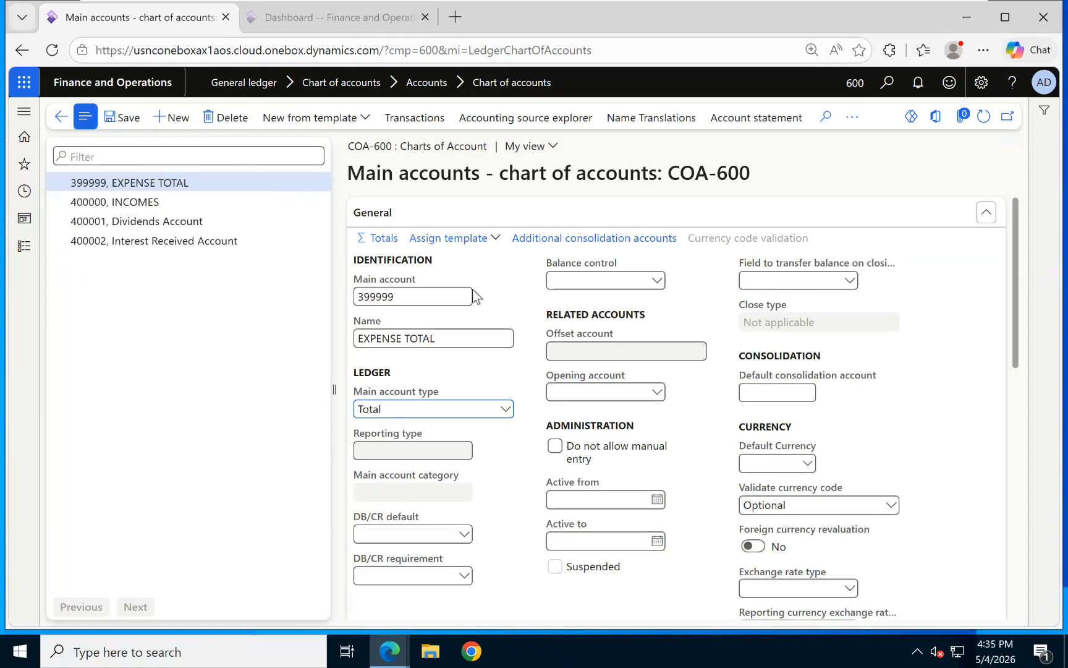
Create a new Total main account 499999 named REVENUE TOTAL.
{"action": "key", "text": "alt+n"}
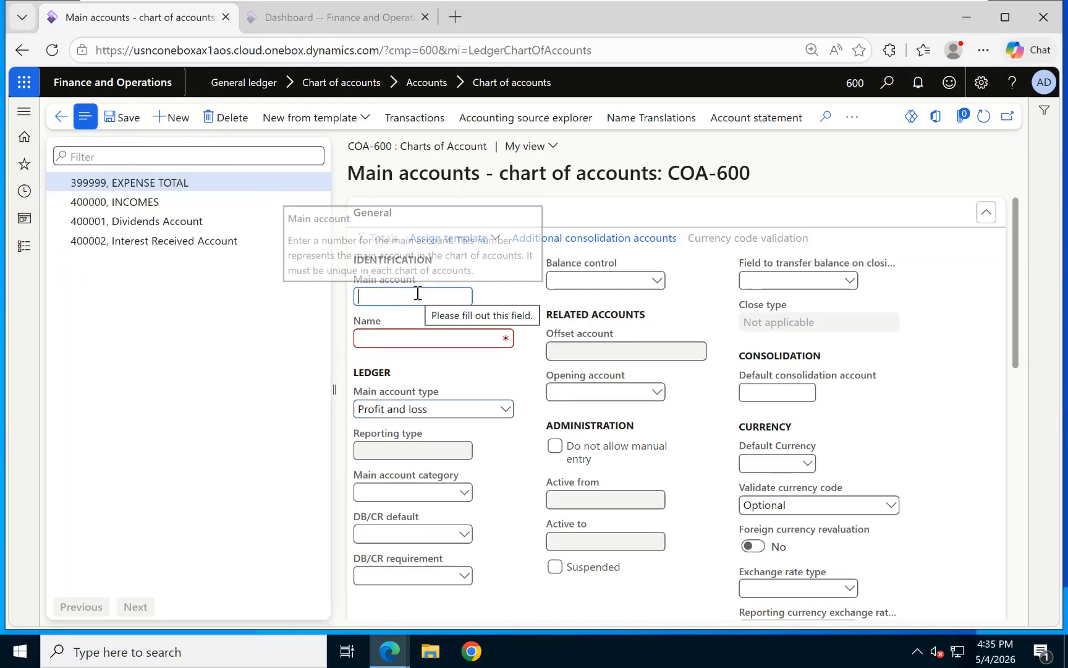
{"action": "type", "text": "499999"}
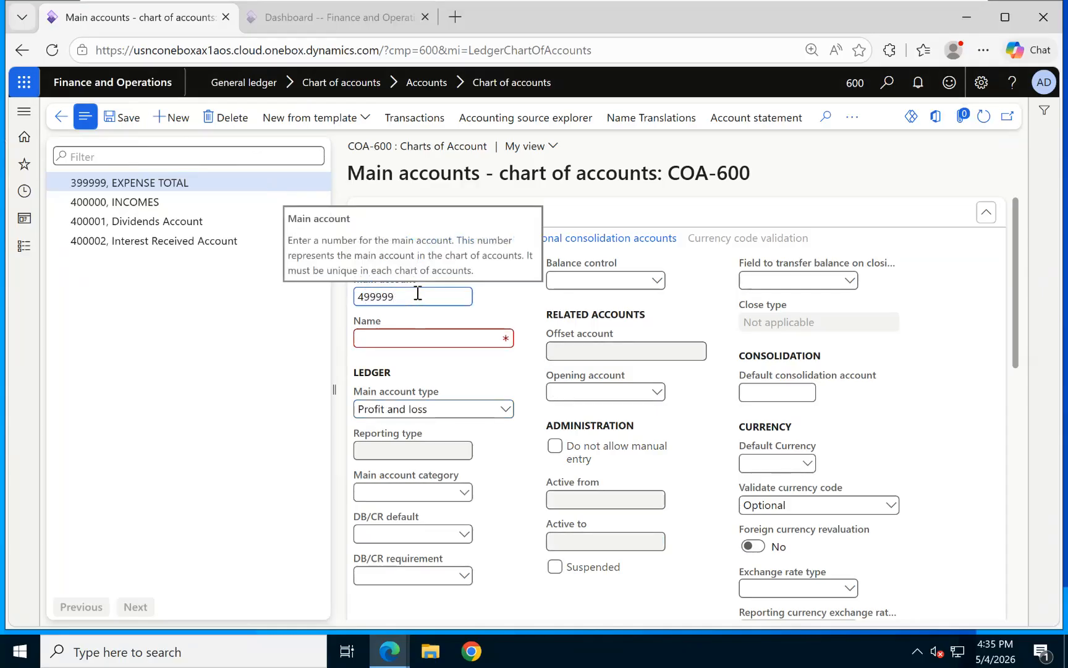
{"action": "left_click", "coordinate": [418, 338]}
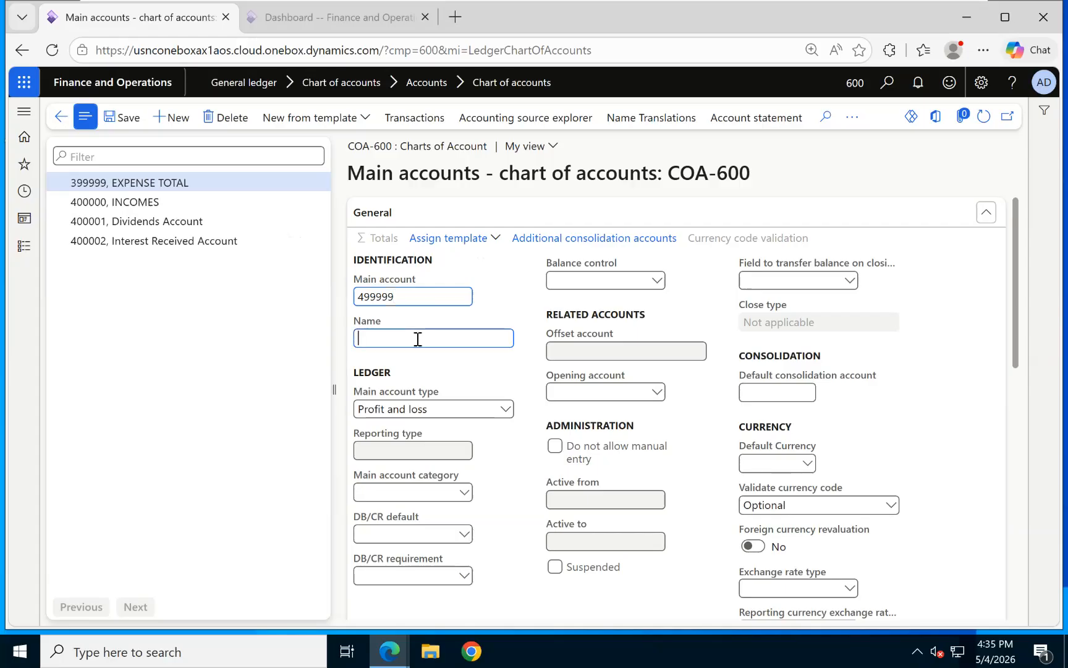
{"action": "type", "text": "REVENUE TOTAL"}
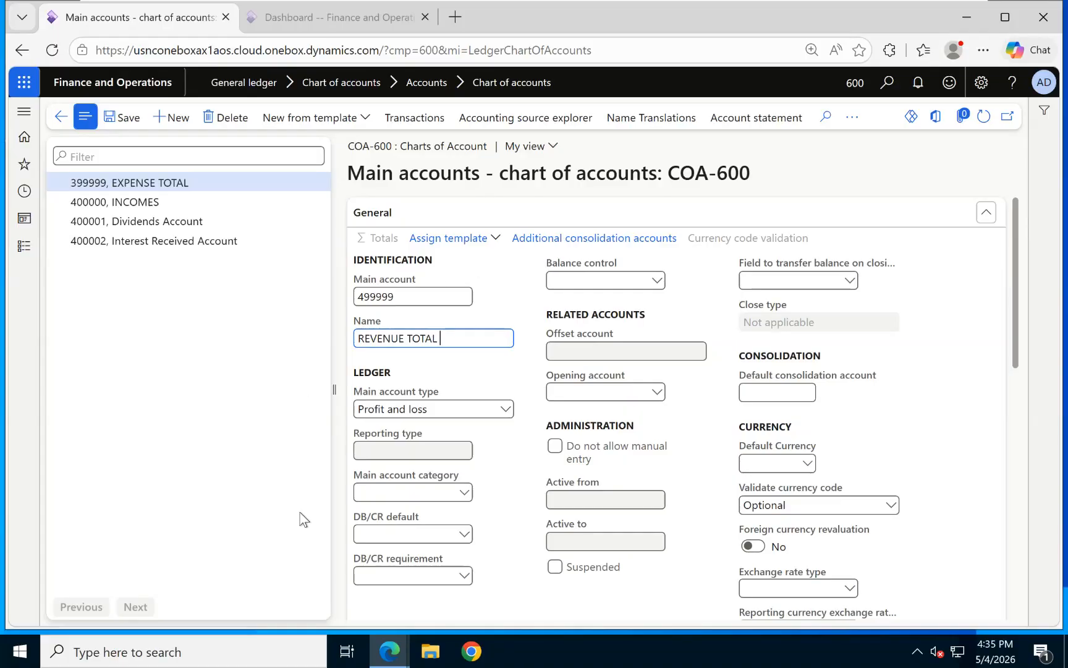
{"action": "left_click", "coordinate": [507, 411]}
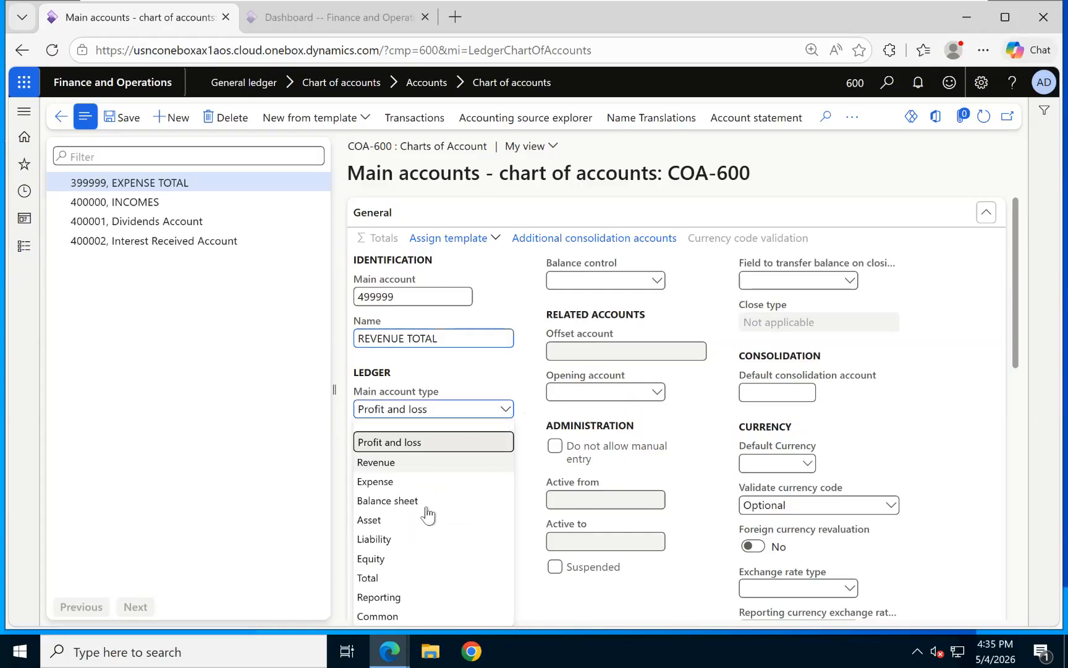
{"action": "left_click", "coordinate": [381, 576]}
{"action": "left_click", "coordinate": [385, 240]}
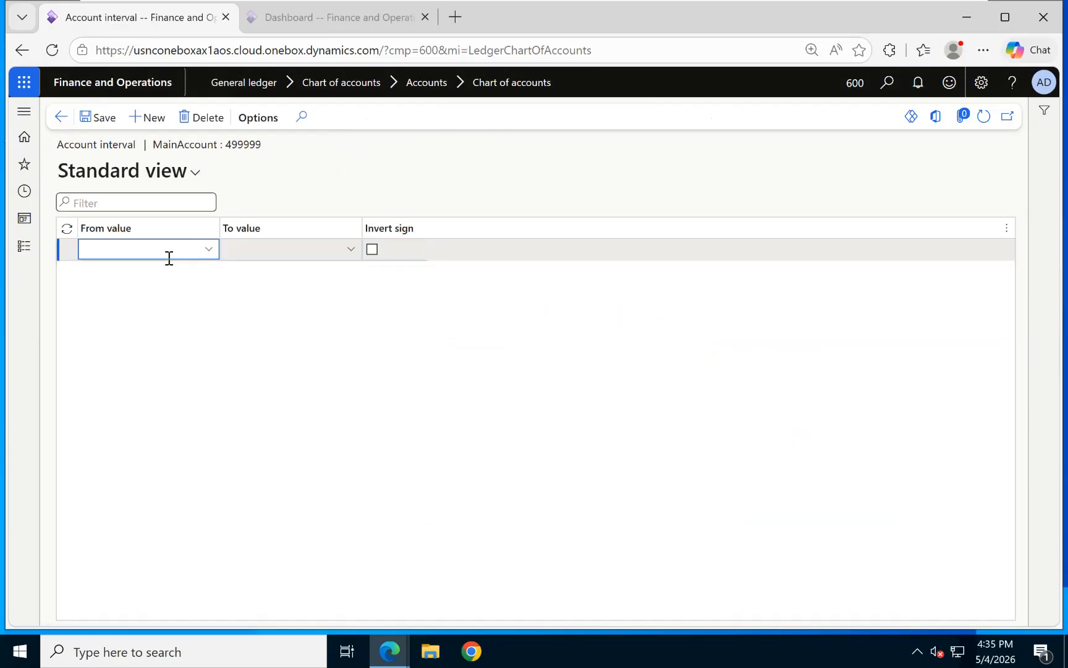
Give REVENUE TOTAL an interval from 400000 to 499999, save it, and go back.
{"action": "left_click", "coordinate": [204, 250]}
{"action": "type", "text": "400000"}
{"action": "left_click", "coordinate": [323, 250]}
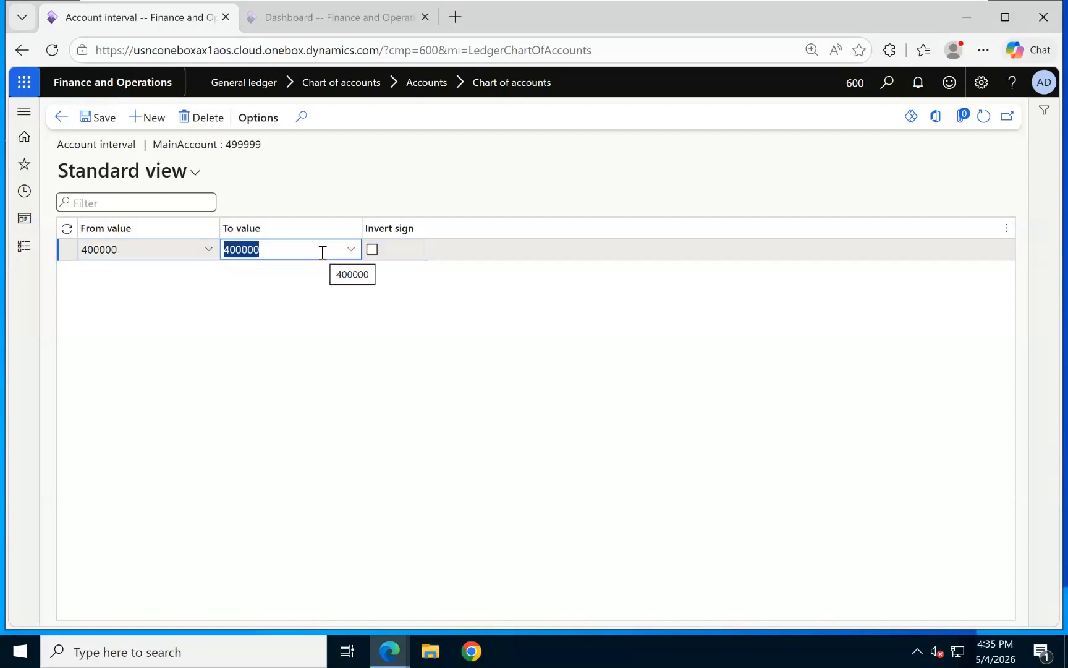
{"action": "type", "text": "499999"}
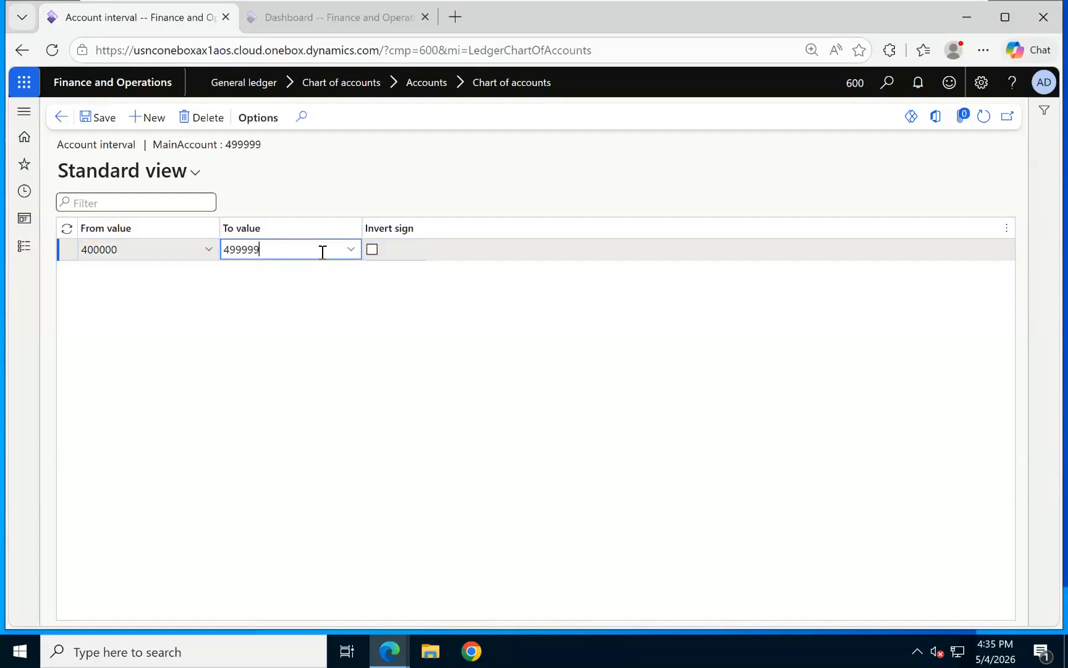
{"action": "left_click", "coordinate": [97, 116]}
{"action": "left_click", "coordinate": [61, 117]}
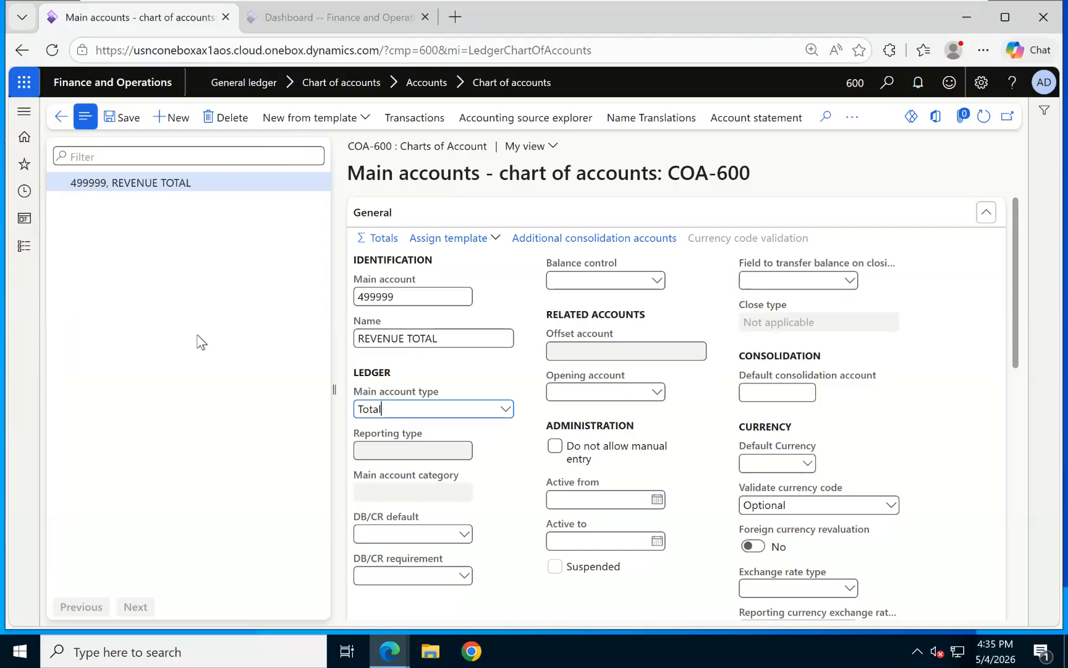
Return to the COA-600 overview, refresh, and review its main accounts 100000 through 499999.
{"action": "left_click", "coordinate": [61, 118]}
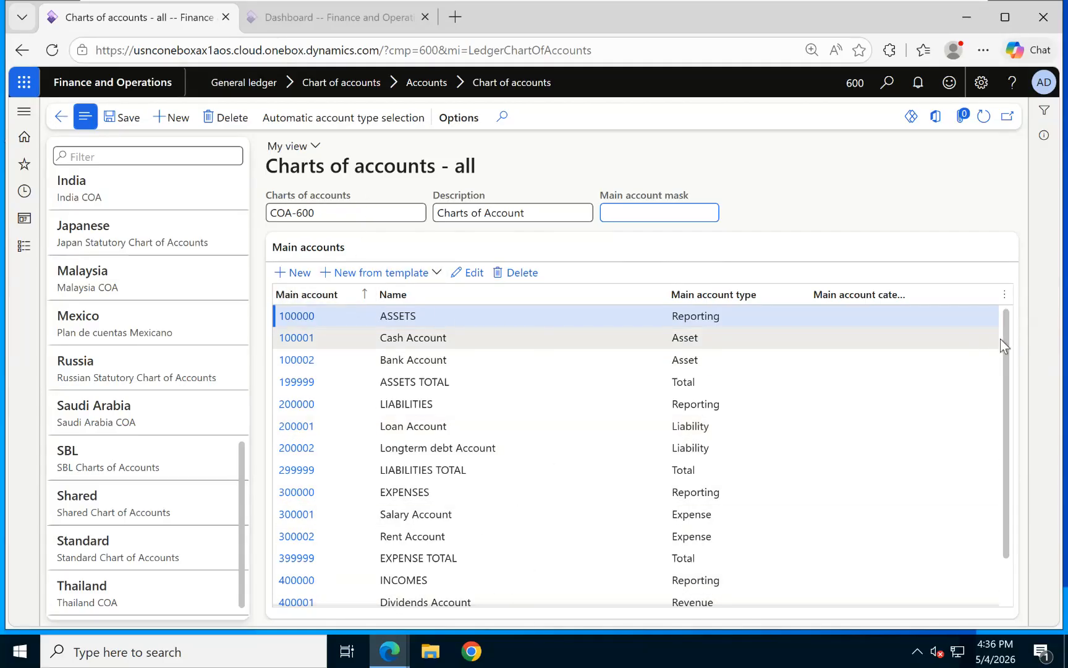
{"action": "scroll", "coordinate": [1007, 343], "scroll_direction": "down", "scroll_amount": 3}
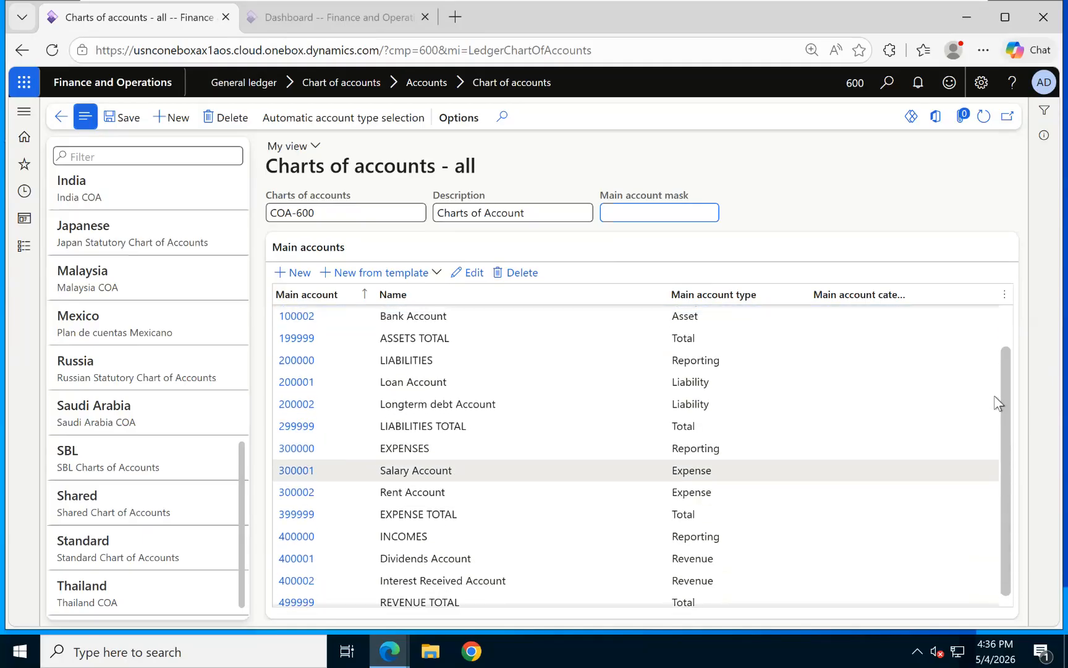
{"action": "left_click", "coordinate": [984, 117]}
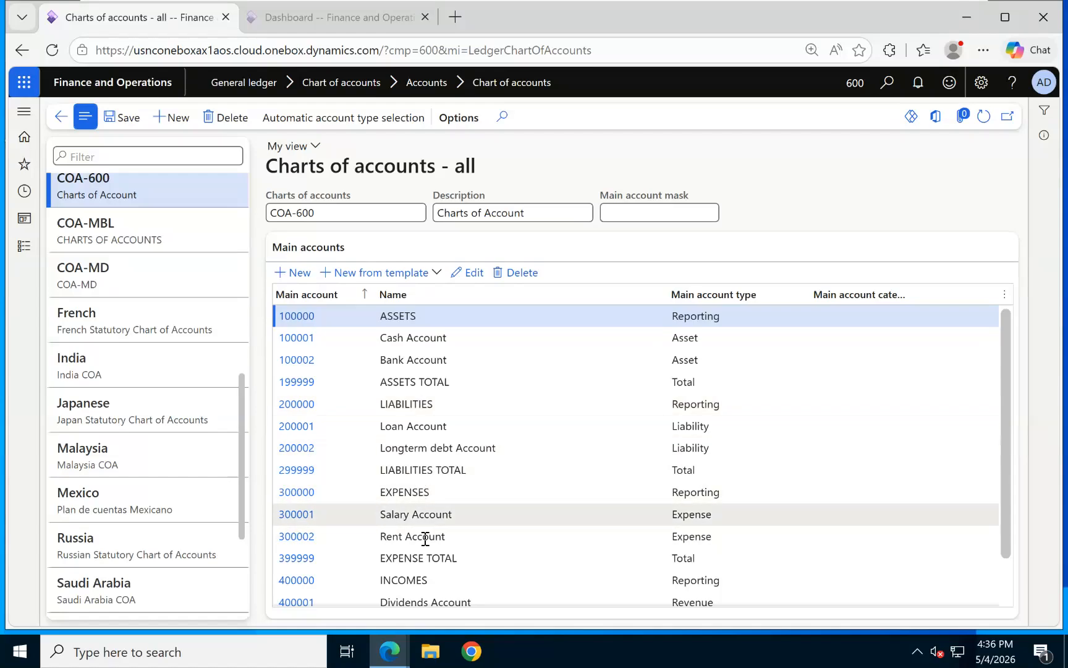
{"action": "scroll", "coordinate": [555, 498], "scroll_direction": "down", "scroll_amount": 2}
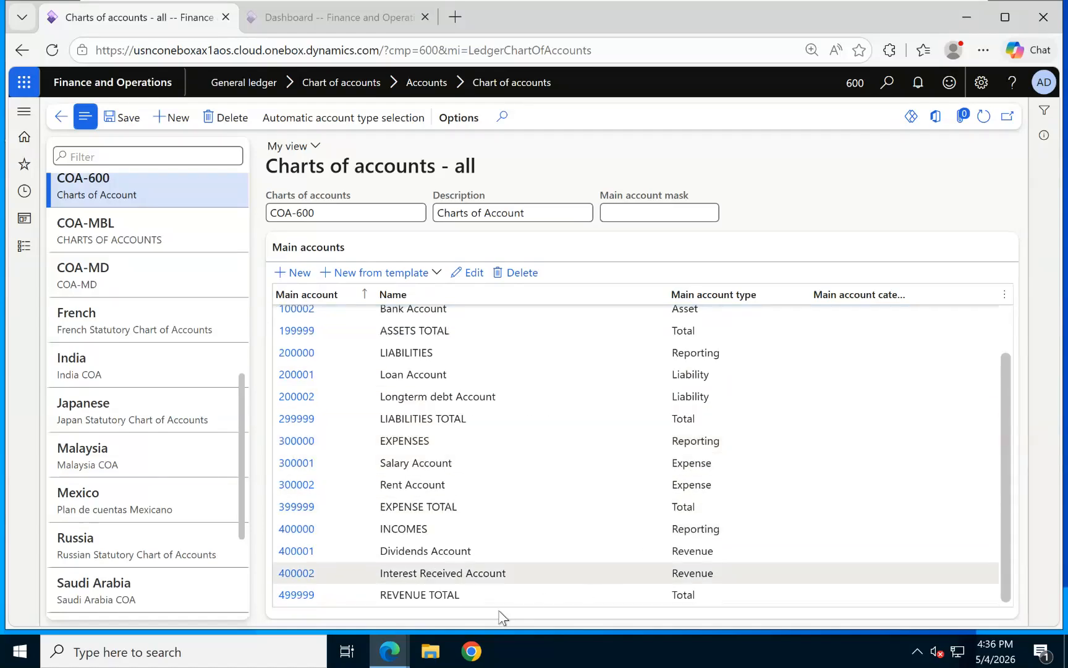
{"action": "scroll", "coordinate": [637, 483], "scroll_direction": "up", "scroll_amount": 2}
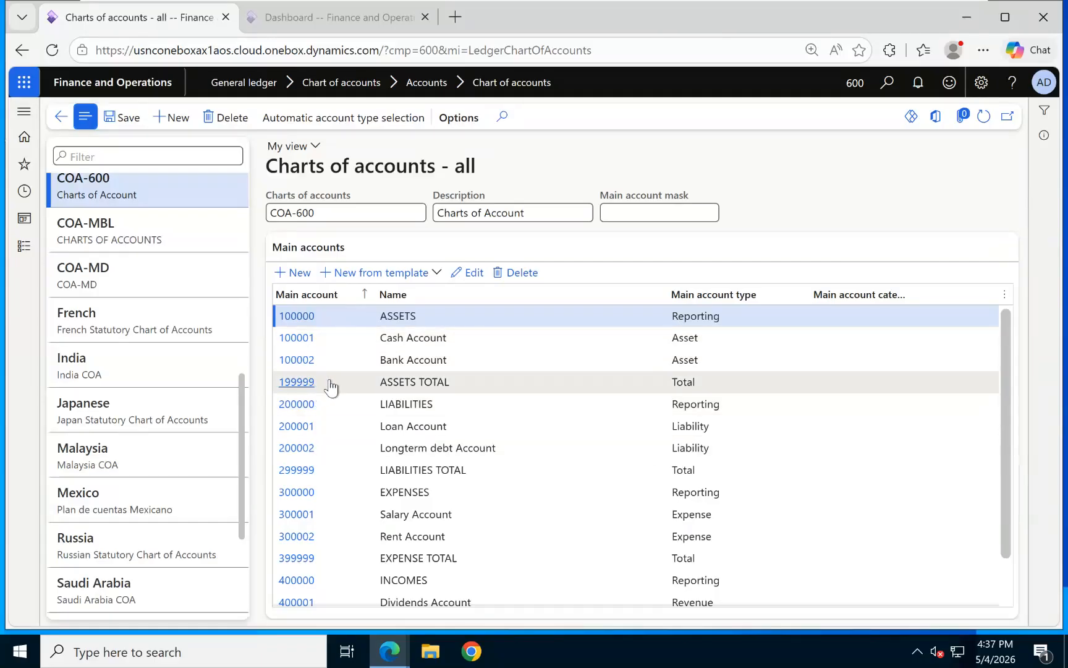
Set COA-600's main account mask to 400000 and save, then change it to 500000.
{"action": "left_click", "coordinate": [646, 211]}
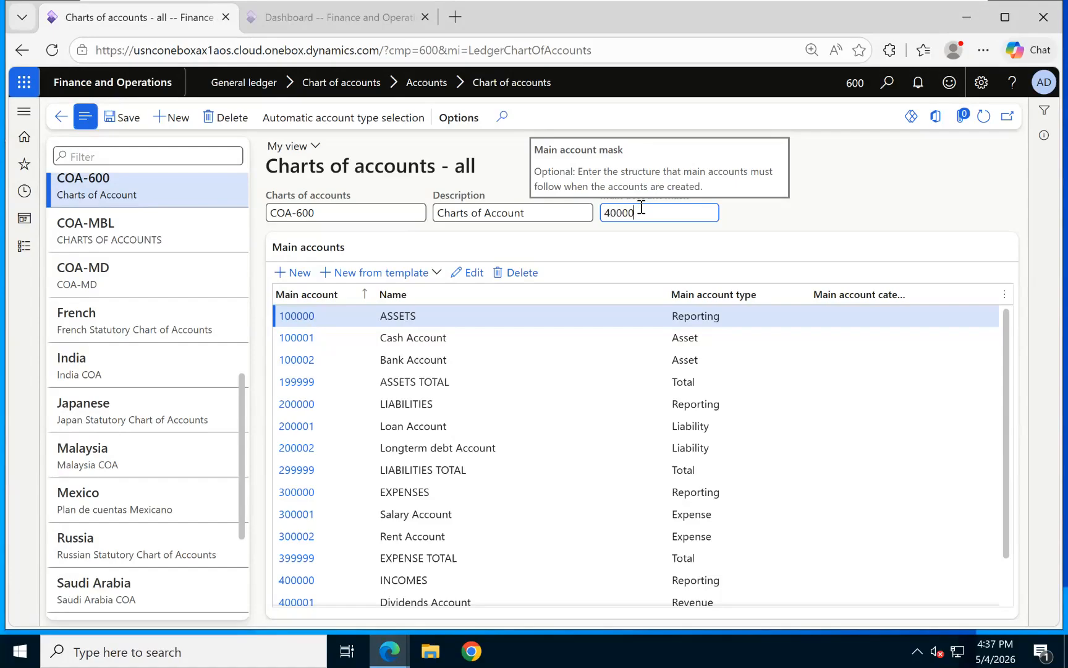
{"action": "key", "text": "Tab"}
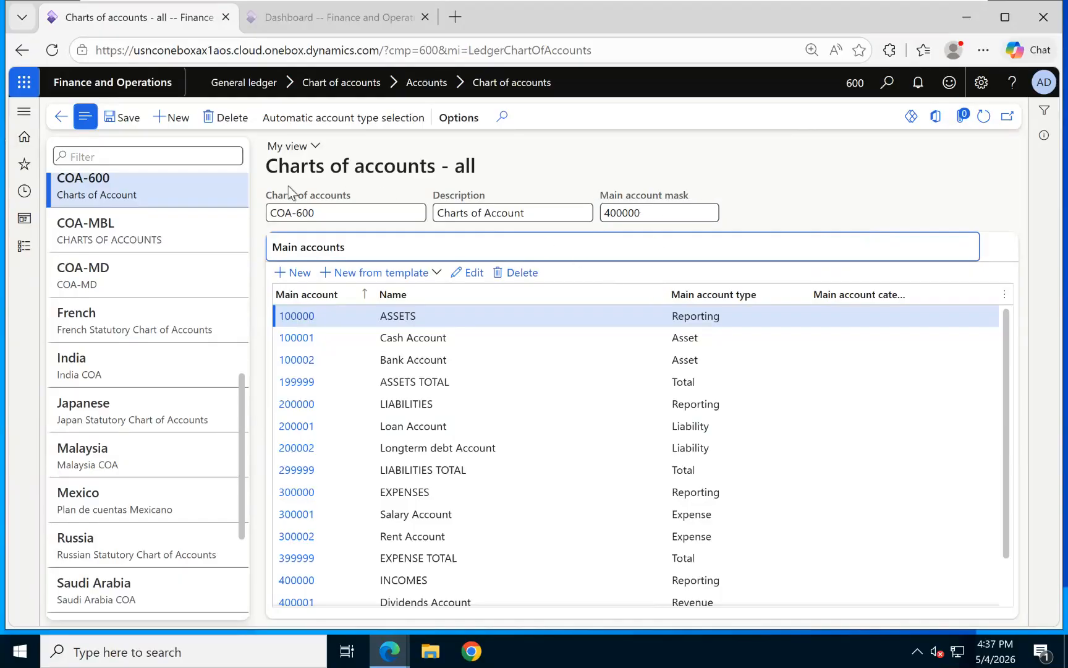
{"action": "left_click", "coordinate": [142, 115]}
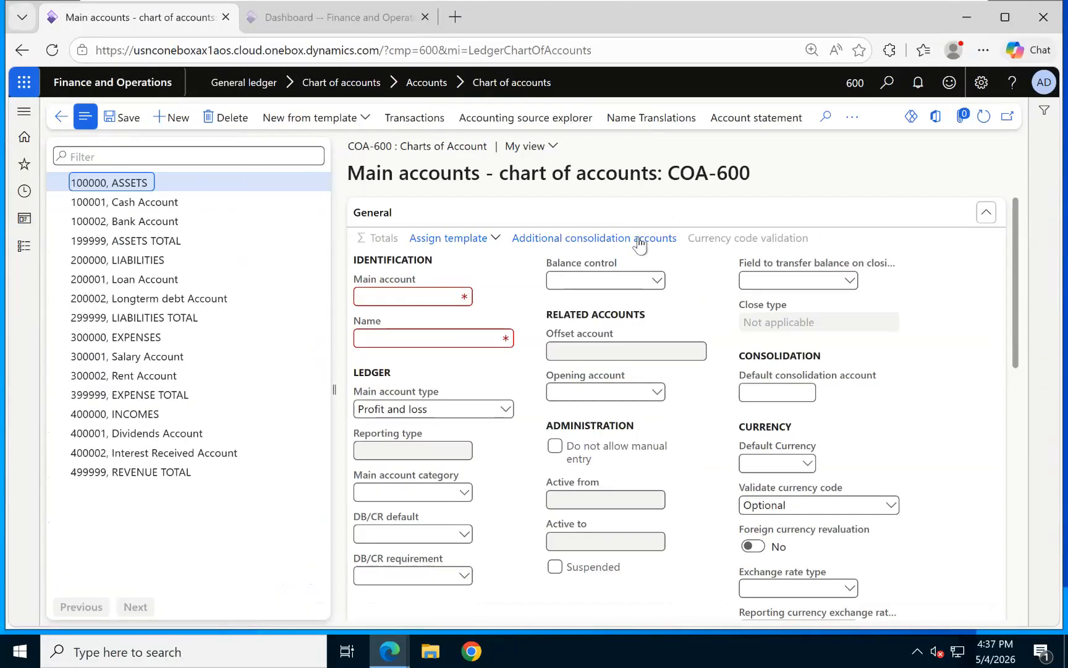
{"action": "left_click", "coordinate": [62, 116]}
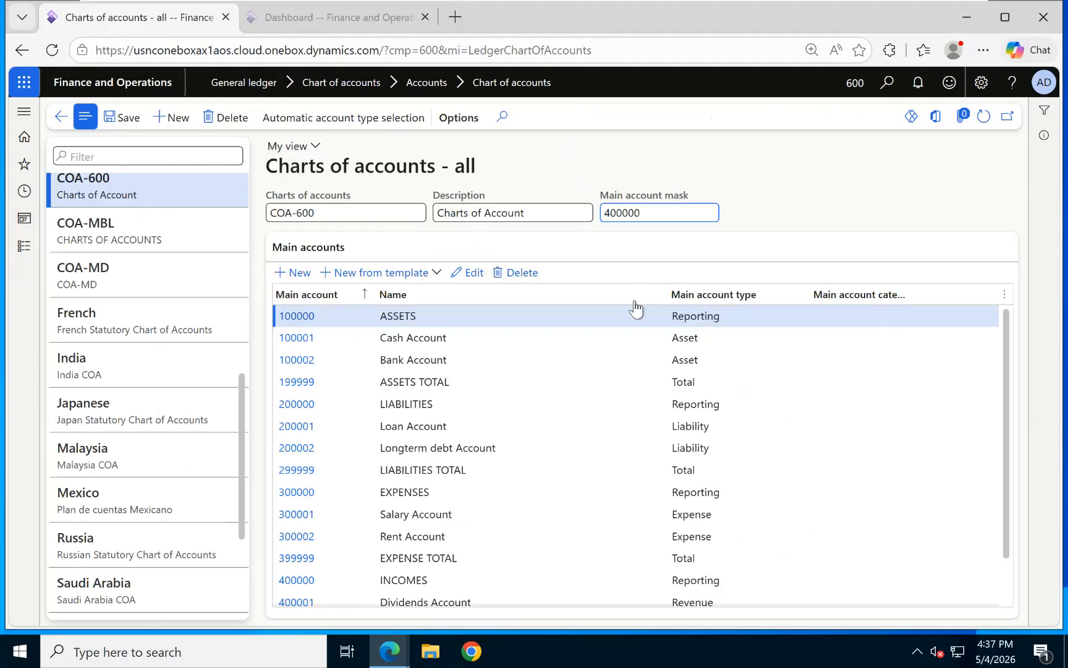
{"action": "double_click", "coordinate": [646, 212]}
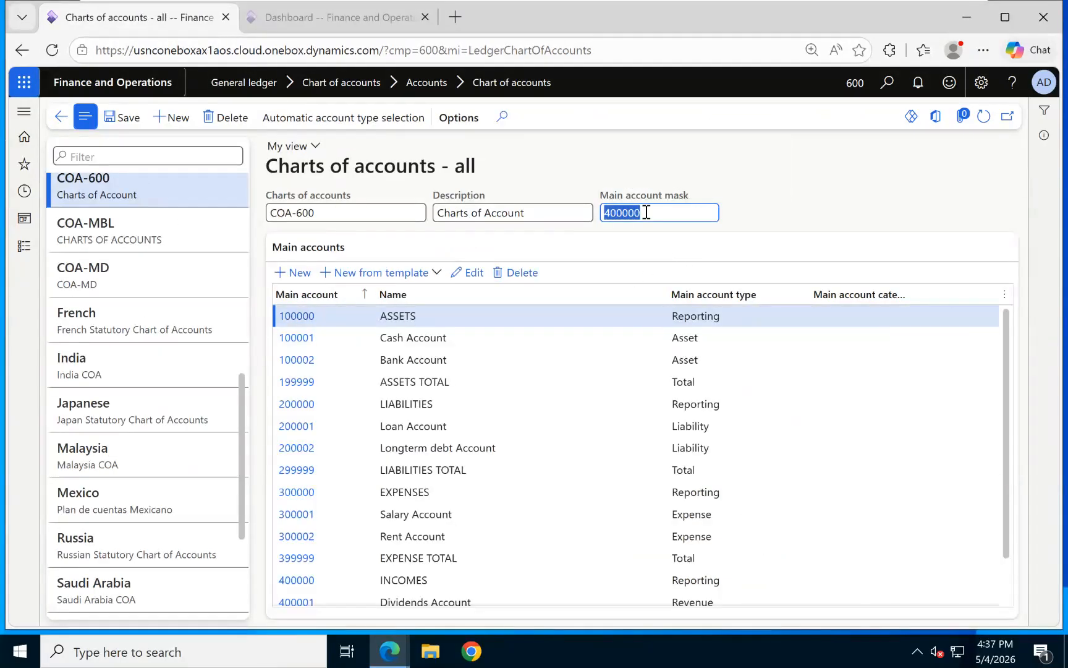
{"action": "key", "text": "BackSpace"}
{"action": "type", "text": "500000"}
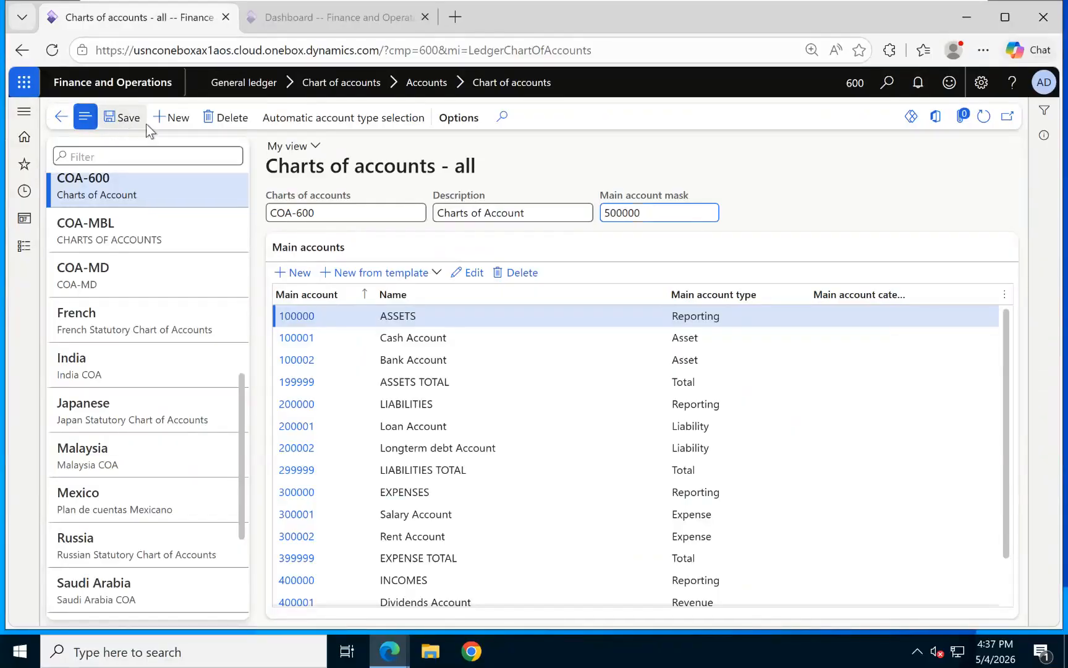
Reopen Charts of accounts from General ledger and select COA-600 to confirm the 500000 mask.
{"action": "left_click", "coordinate": [61, 120]}
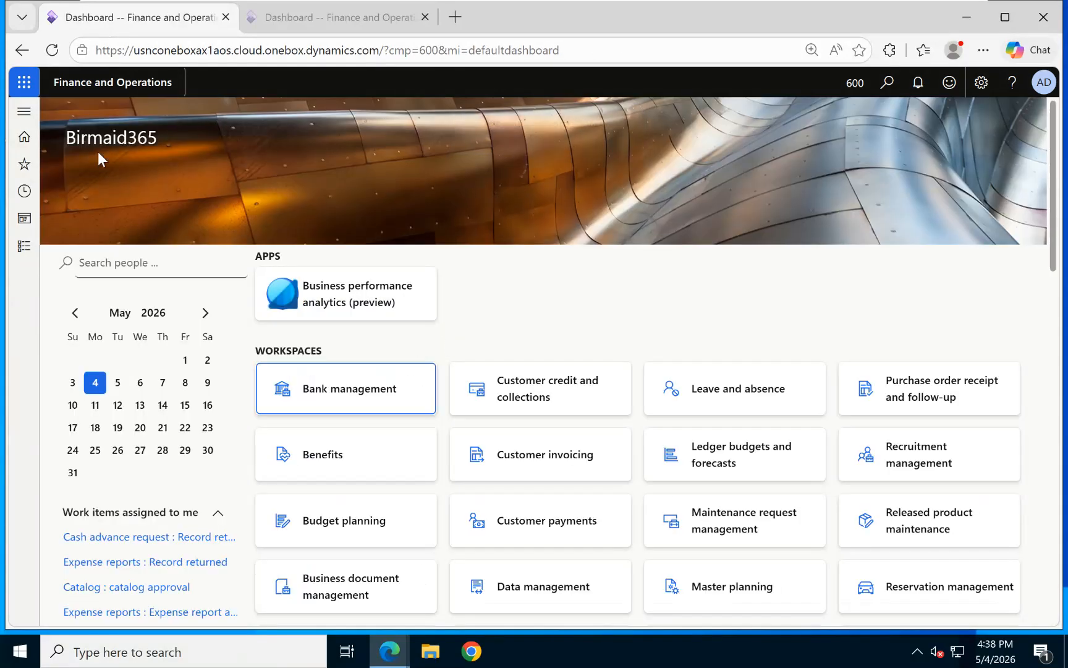
{"action": "left_click", "coordinate": [28, 247]}
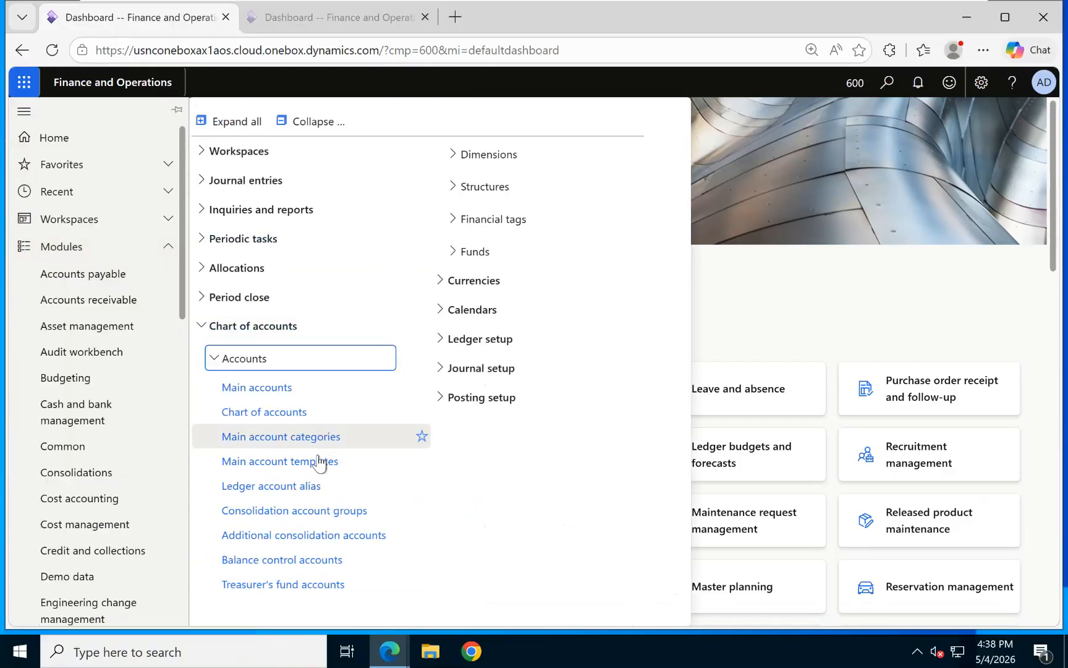
{"action": "left_click", "coordinate": [267, 412]}
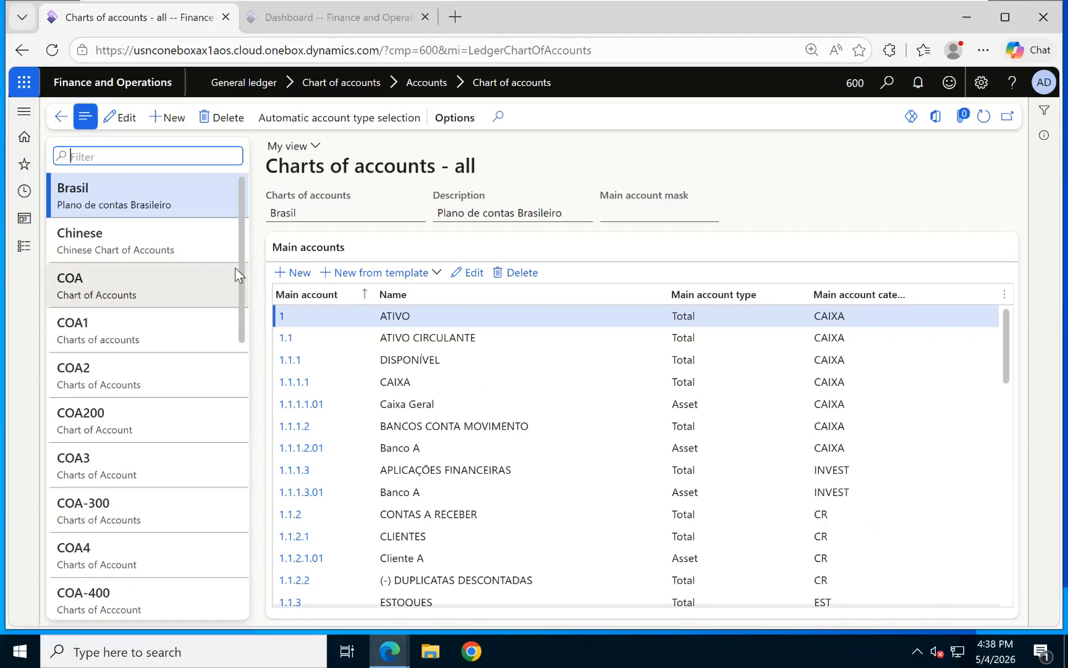
{"action": "left_click_drag", "start_coordinate": [241, 262], "coordinate": [232, 406]}
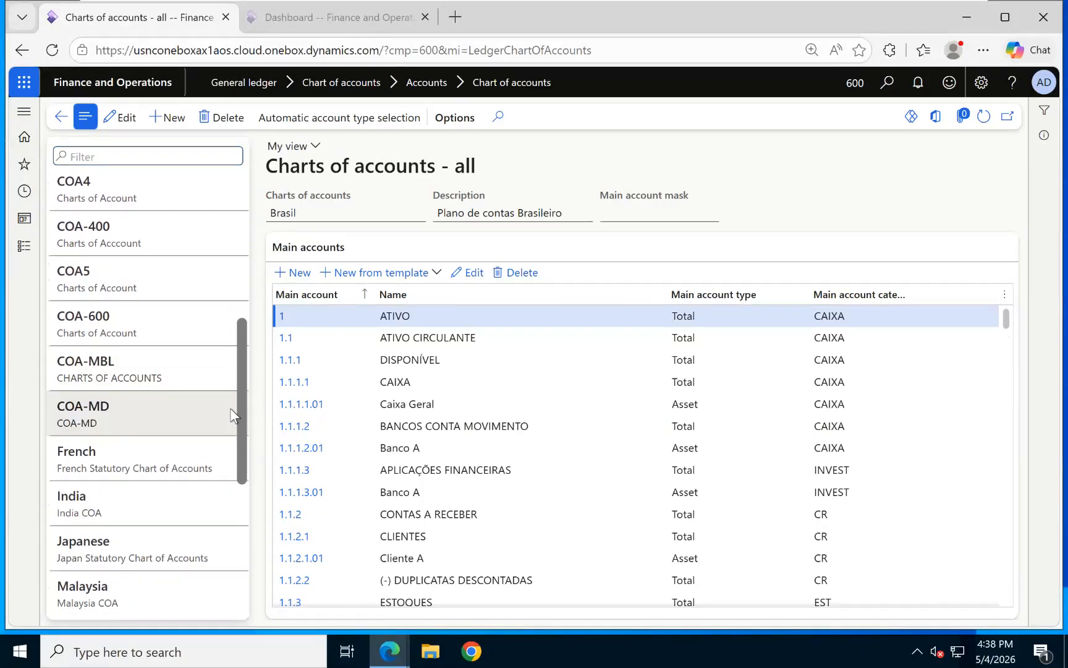
{"action": "left_click", "coordinate": [92, 302]}
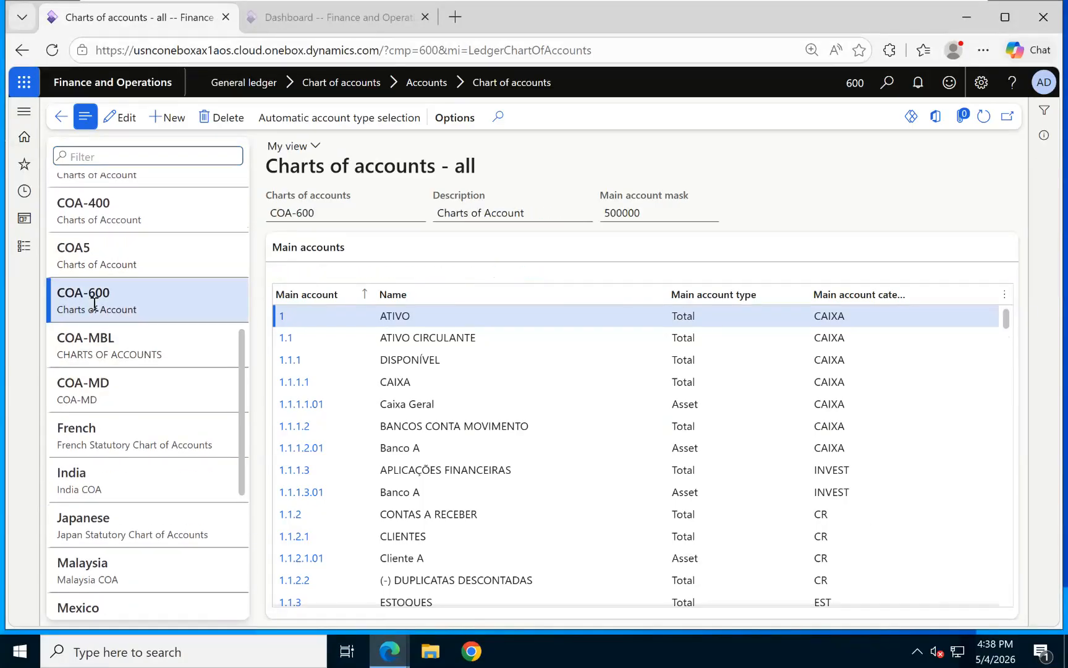
{"action": "left_click", "coordinate": [292, 277]}
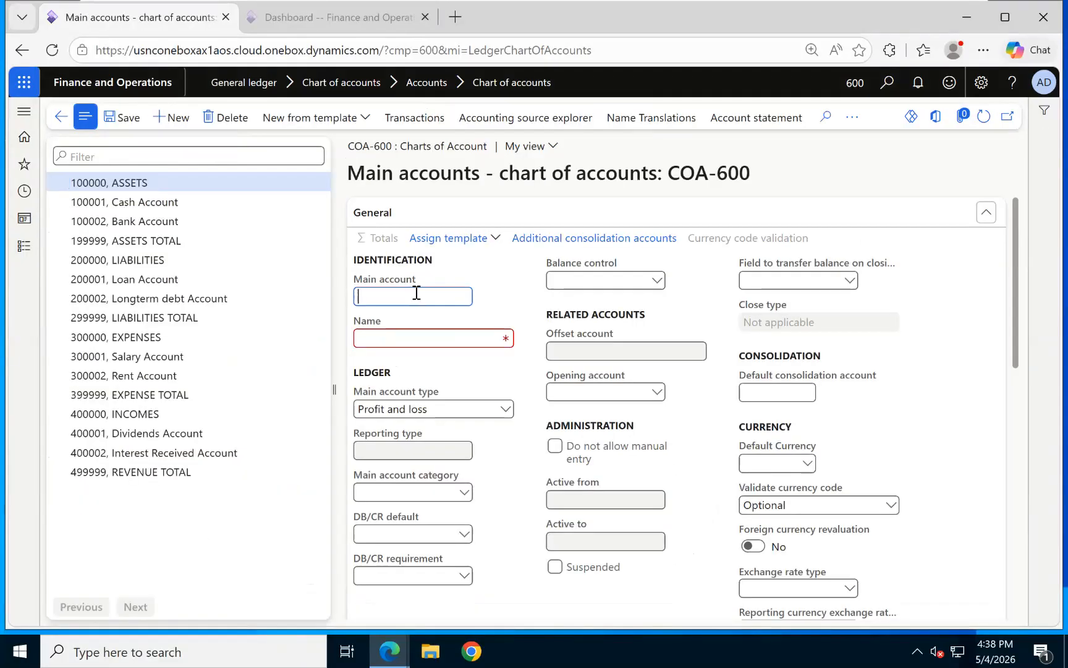
{"action": "type", "text": "500001"}
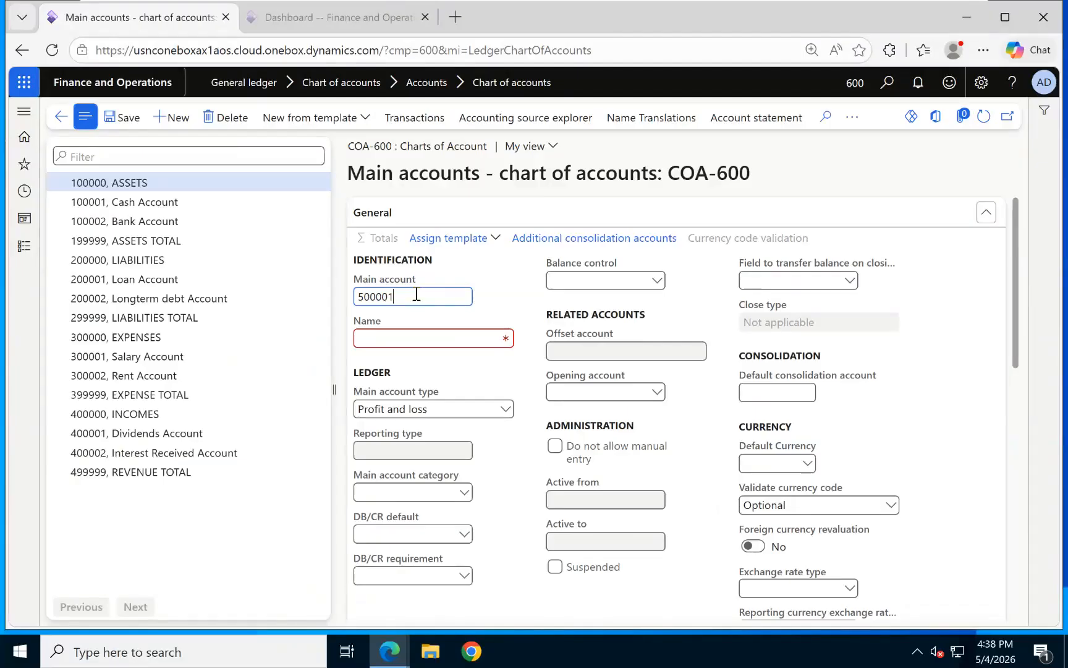
{"action": "left_click", "coordinate": [399, 337]}
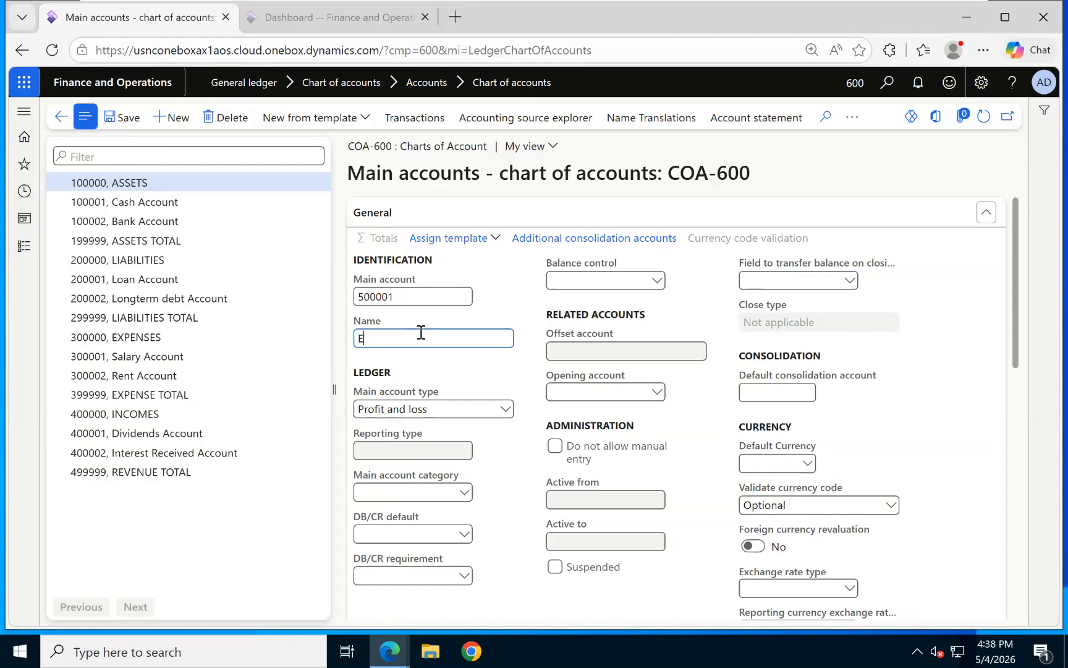
{"action": "type", "text": "TY"}
{"action": "left_click", "coordinate": [114, 122]}
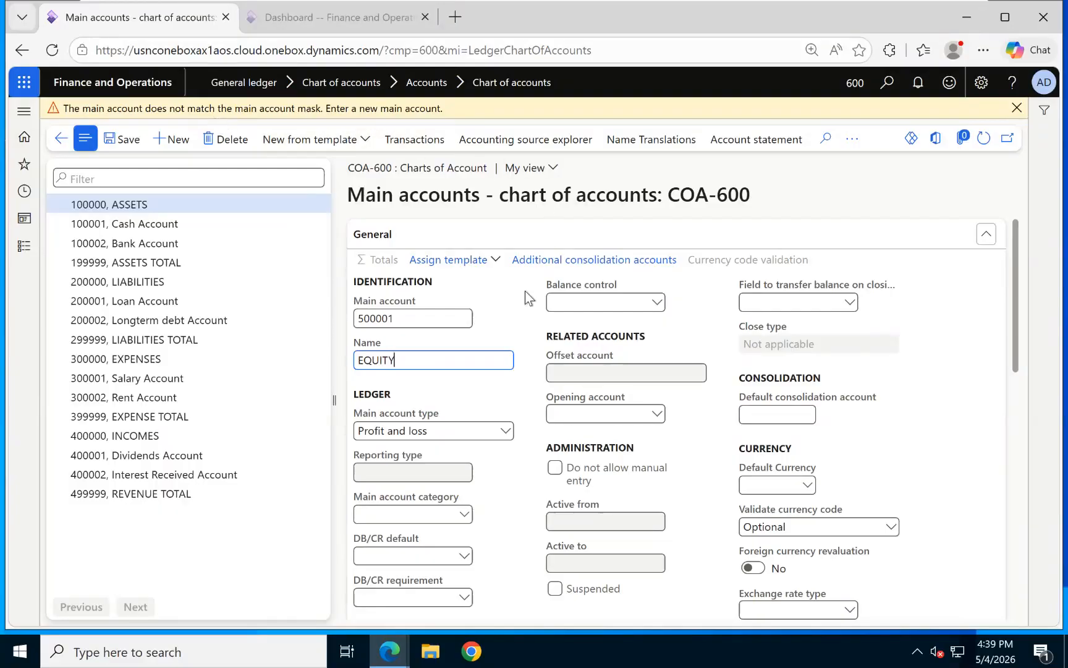
{"action": "double_click", "coordinate": [357, 359]}
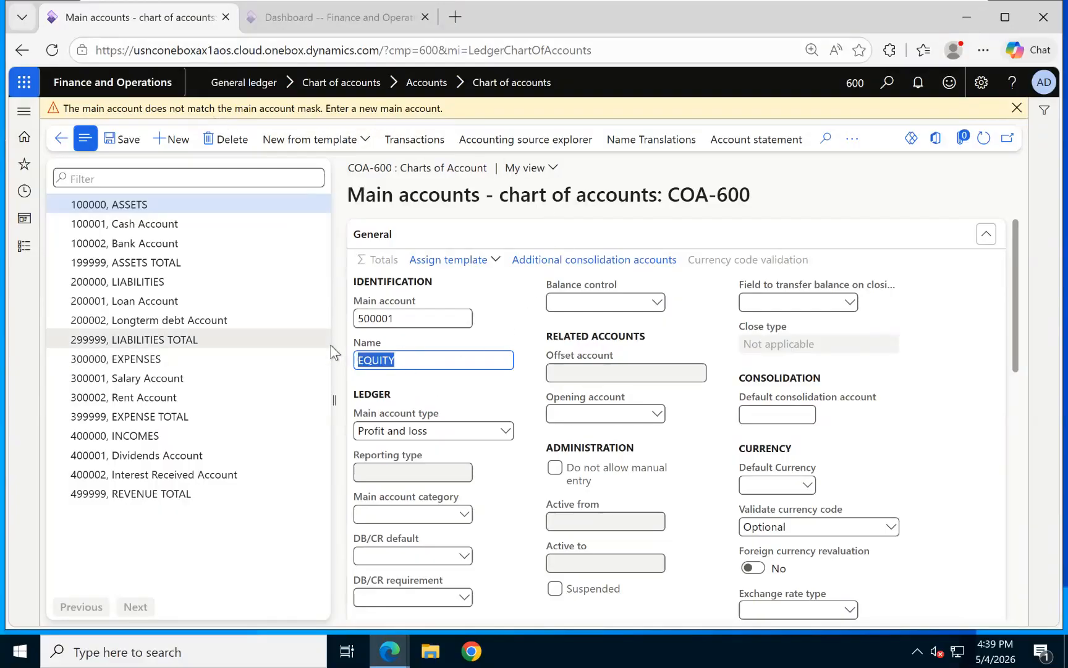
{"action": "key", "text": "BackSpace"}
{"action": "left_click", "coordinate": [413, 318]}
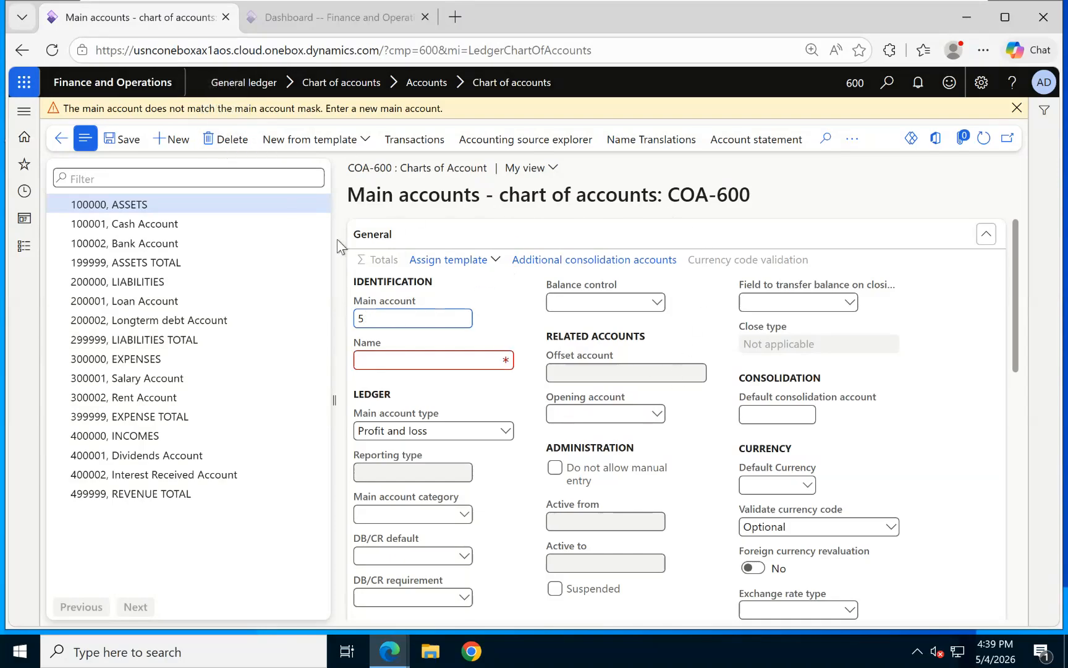
{"action": "left_click", "coordinate": [61, 140]}
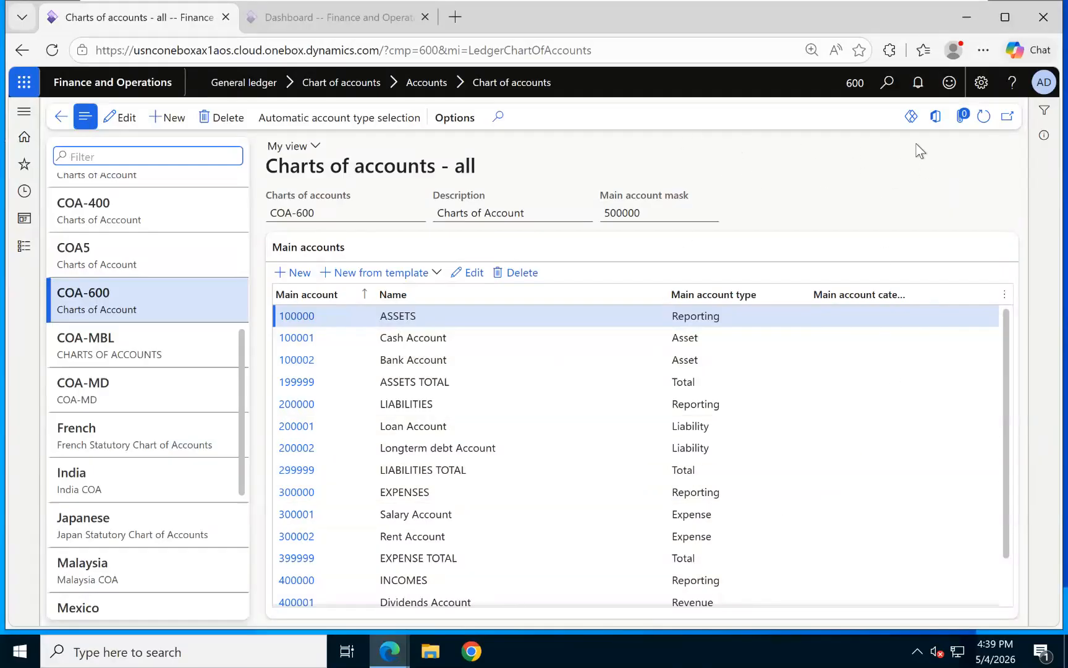
{"action": "left_click", "coordinate": [938, 121]}
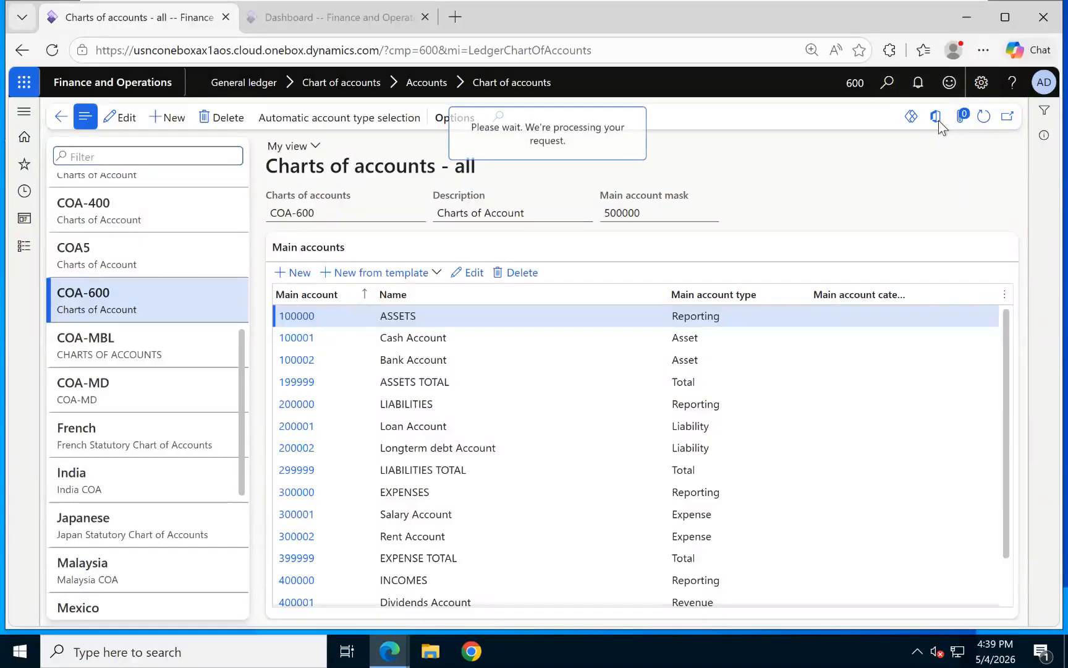